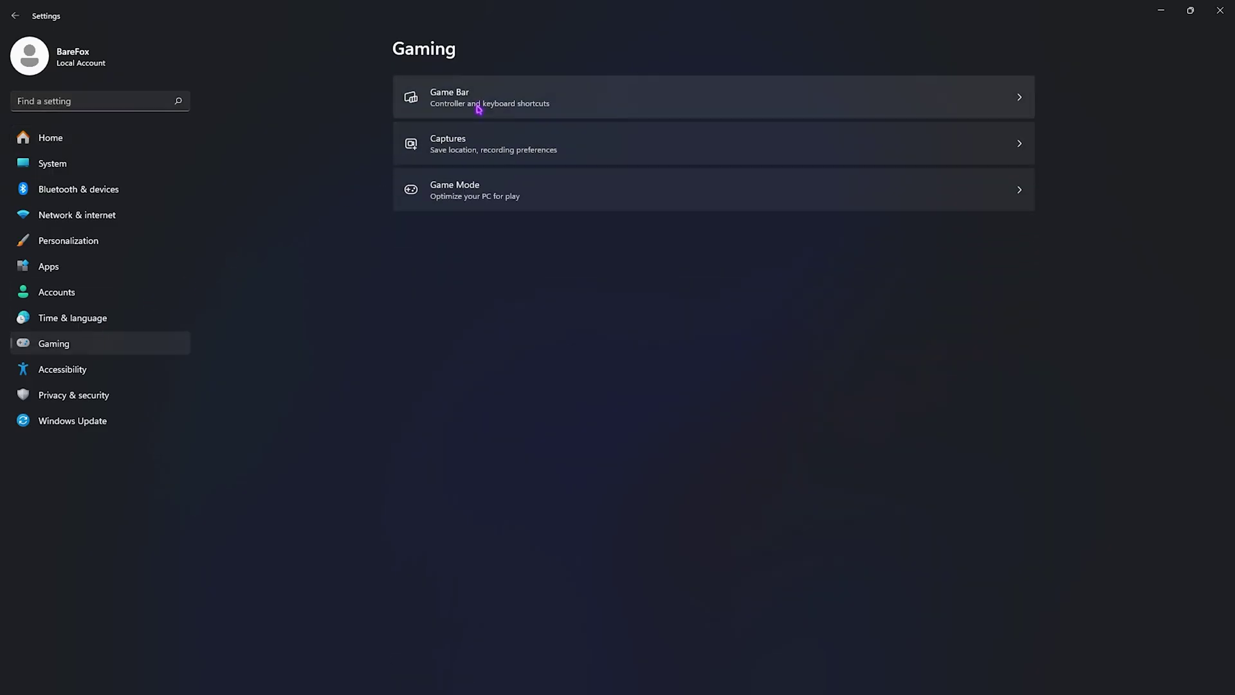
Leave Game Bar's controller access off and confirm Game Mode is switched on
left_click(478, 106)
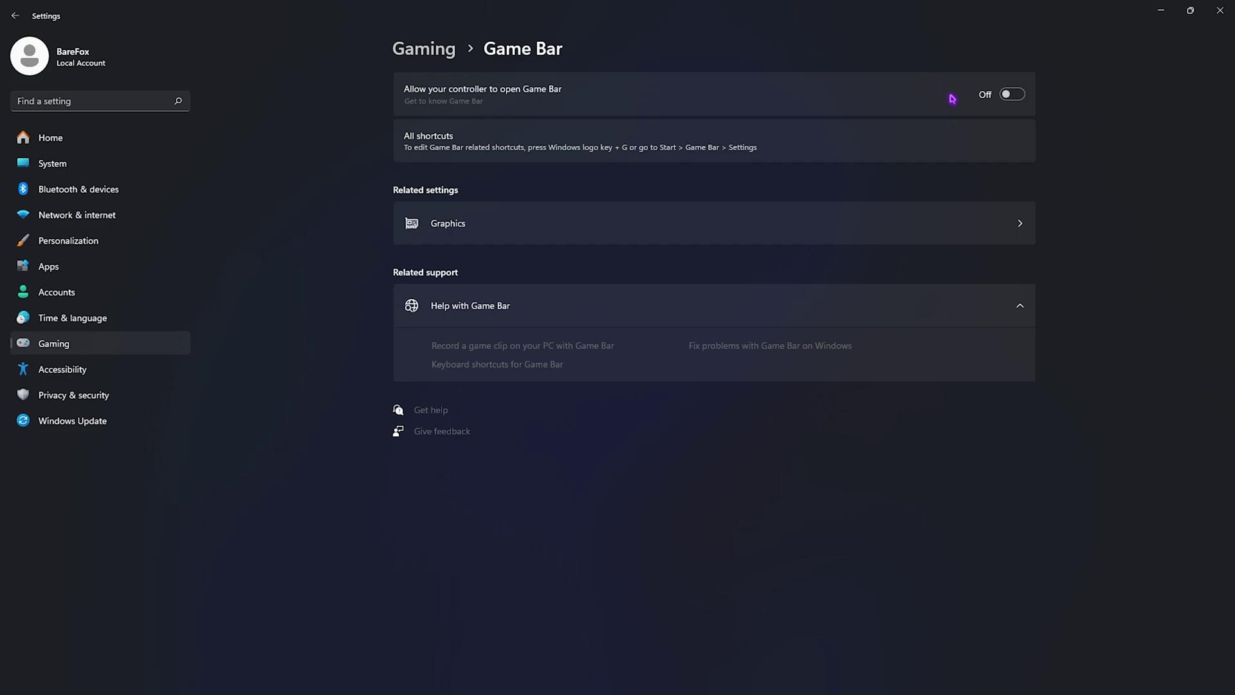
left_click(424, 49)
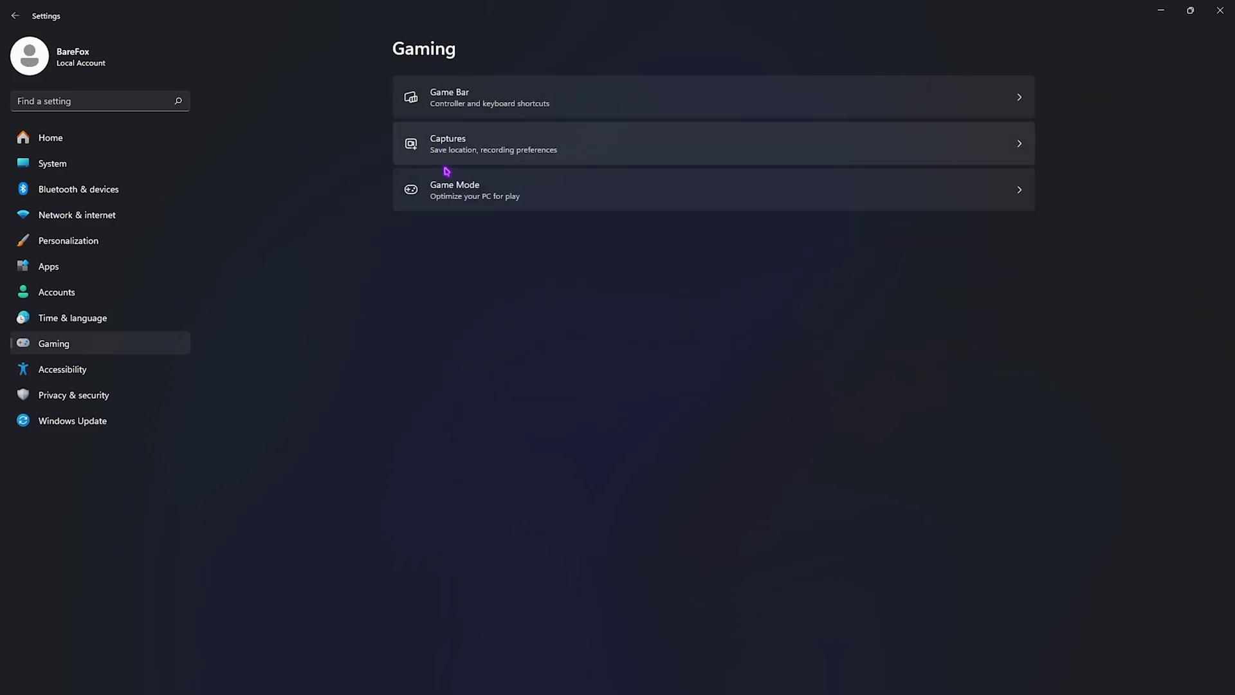
left_click(454, 185)
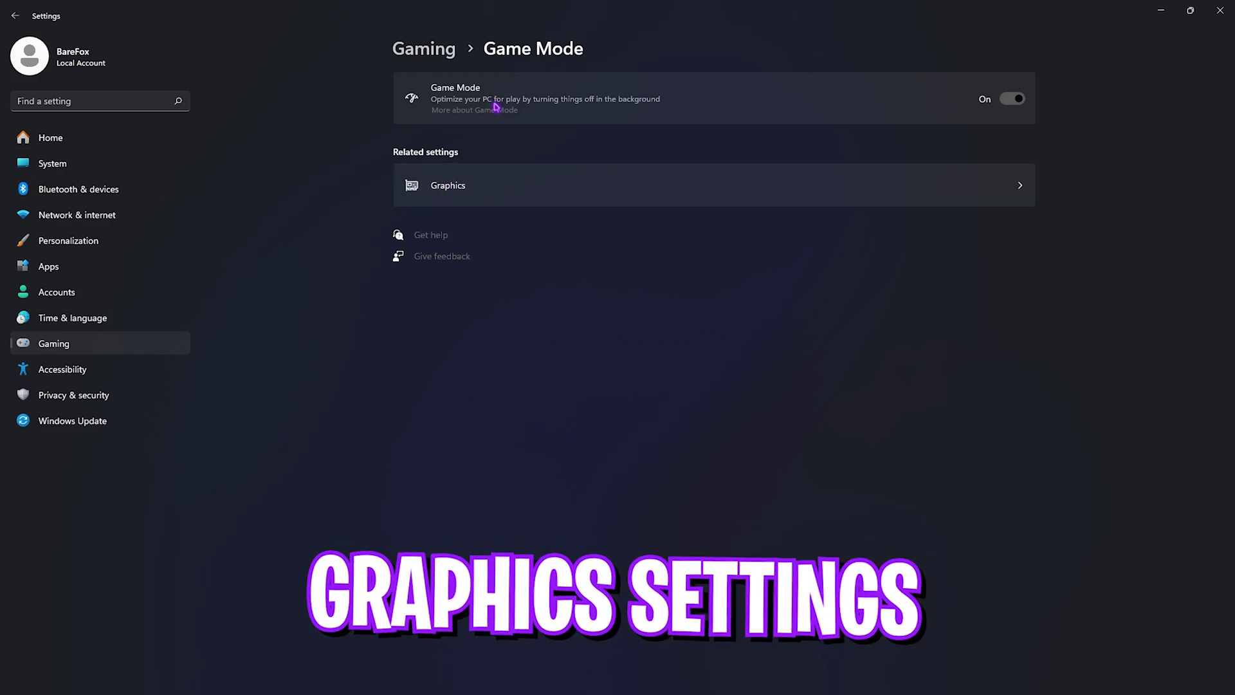
left_click(471, 174)
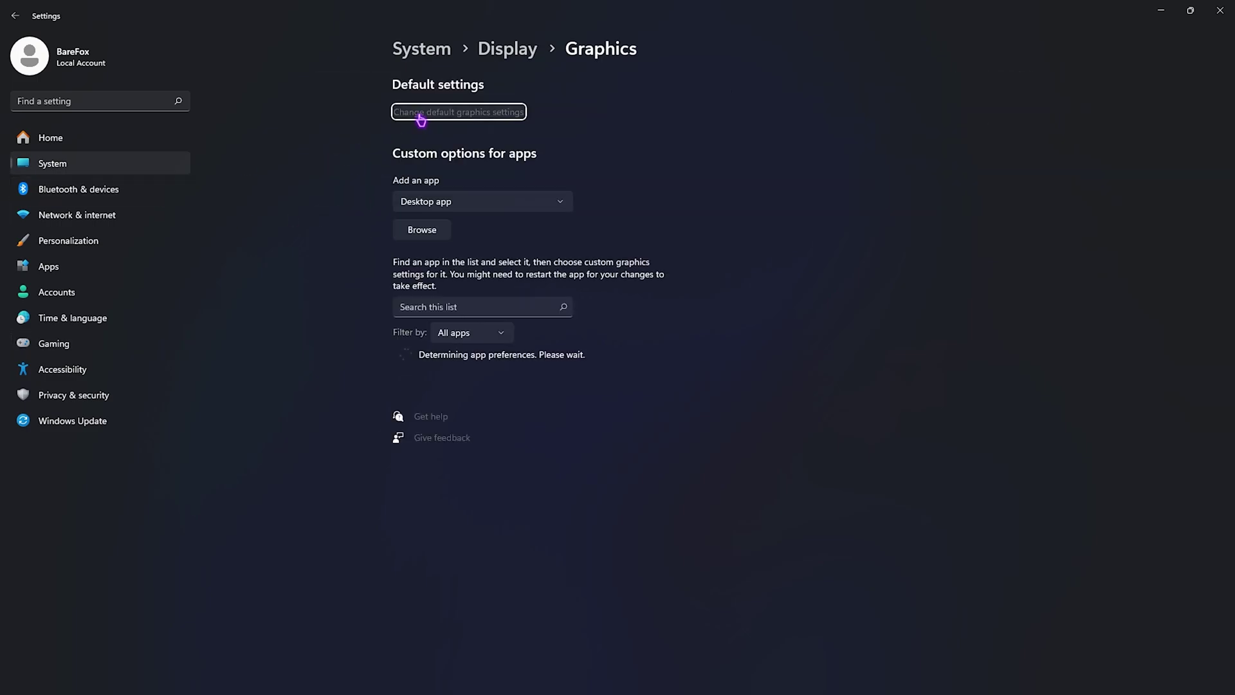
Verify hardware-accelerated GPU scheduling and windowed-game optimizations are both on in default graphics settings
left_click(421, 116)
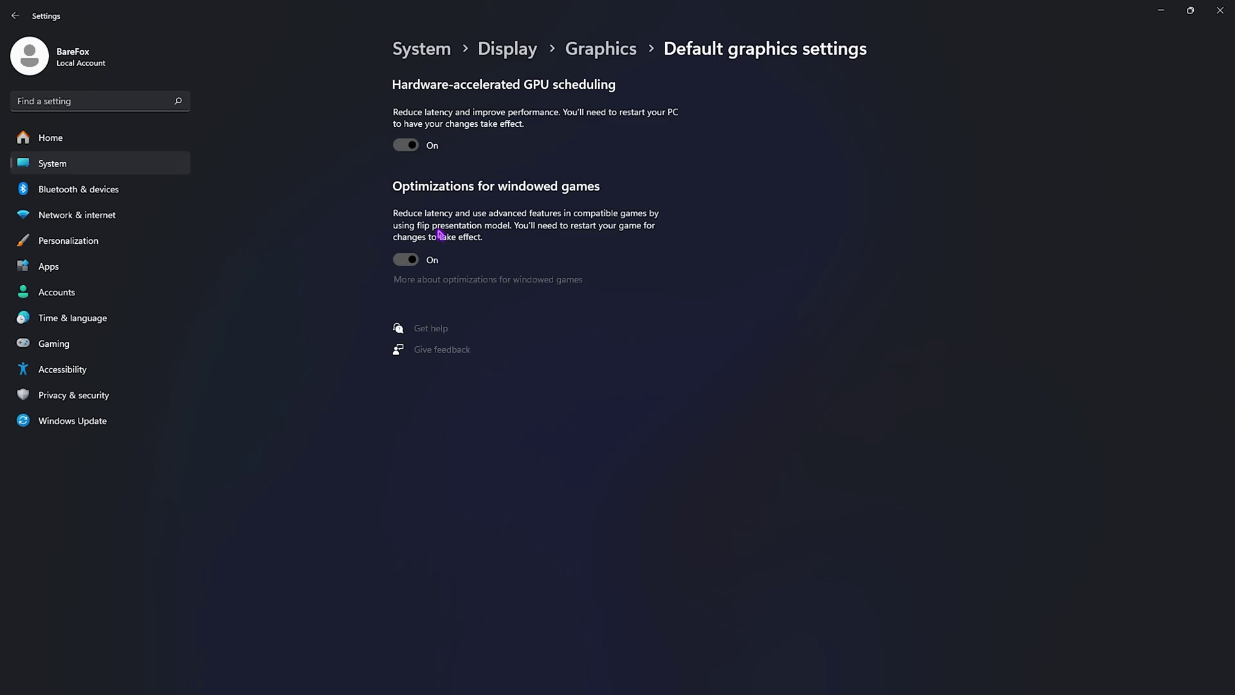
left_click(605, 64)
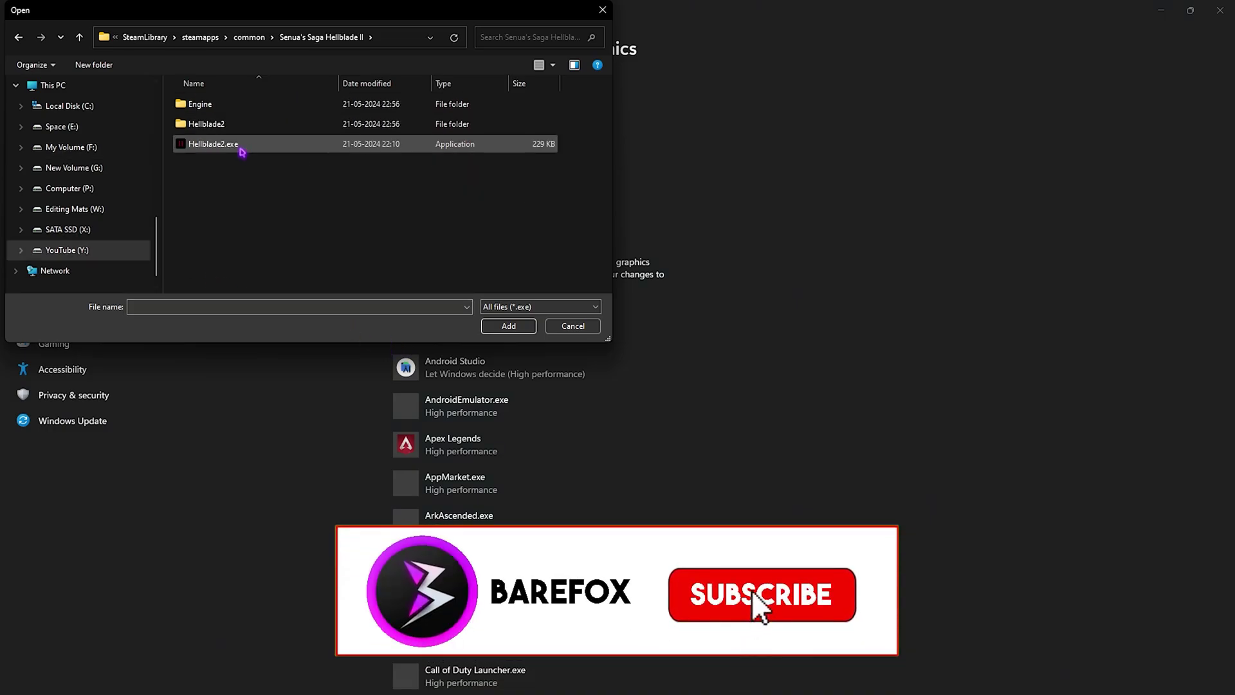
Add Hellblade2.exe to the per-app graphics list and save it as High performance
left_click(225, 151)
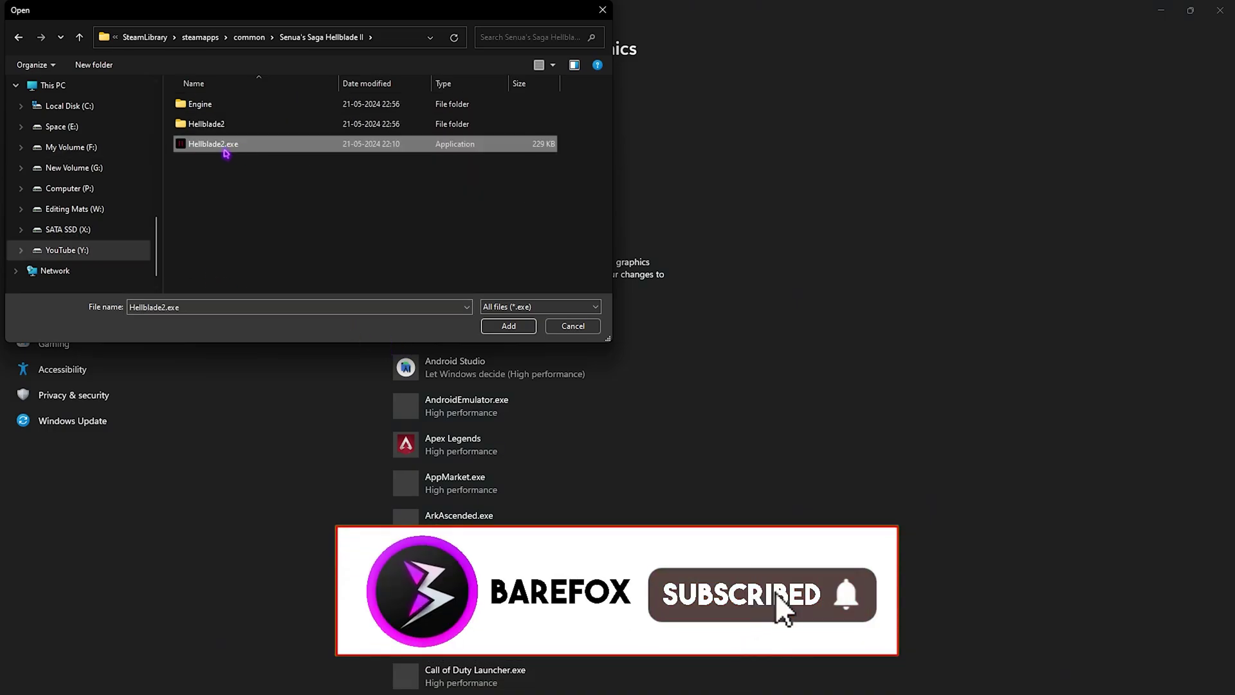
key("Return")
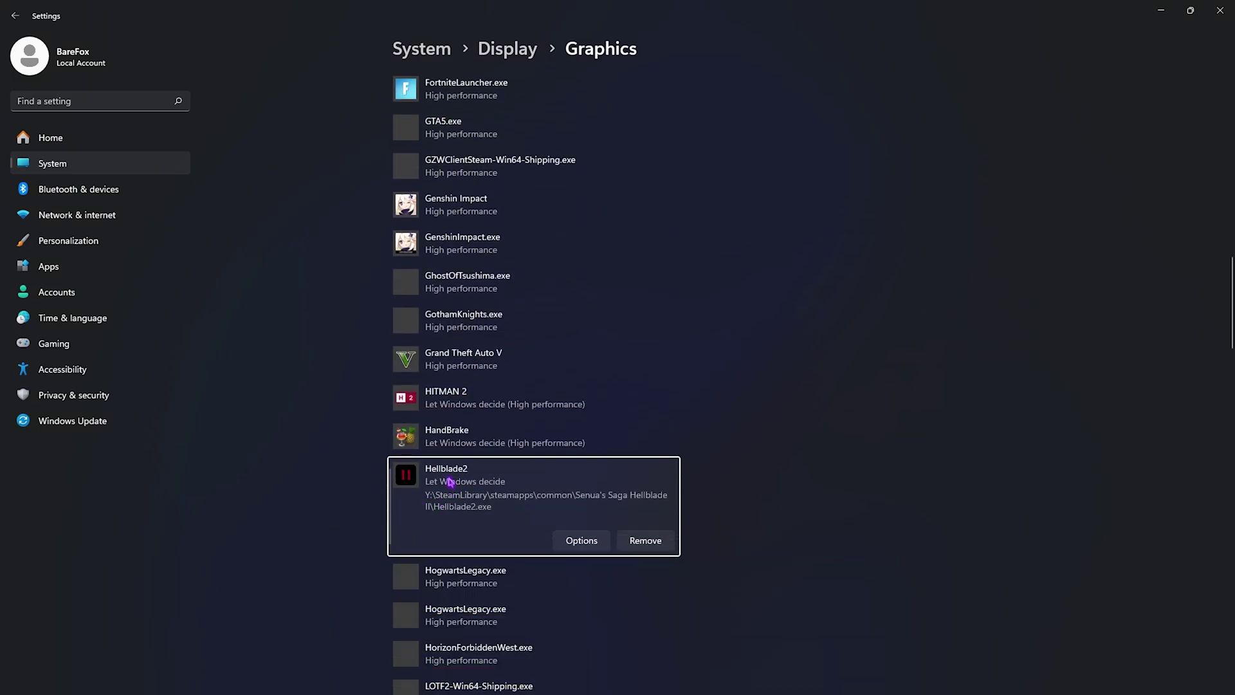
left_click(581, 542)
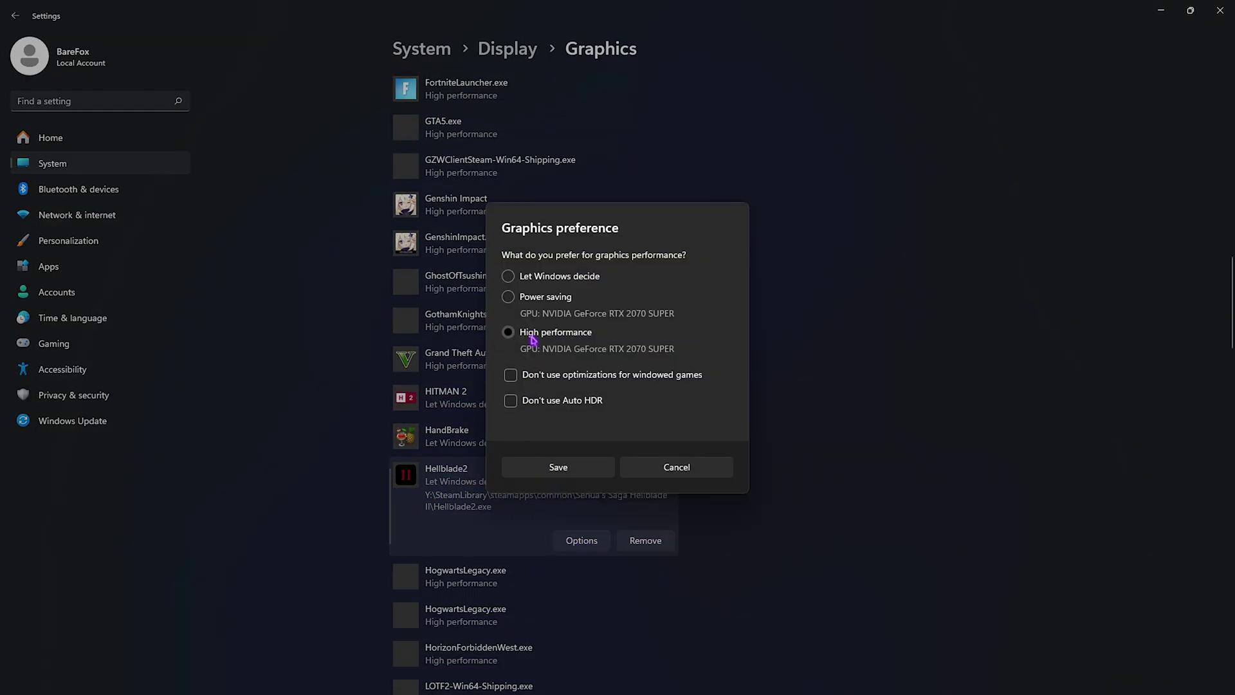
left_click(575, 468)
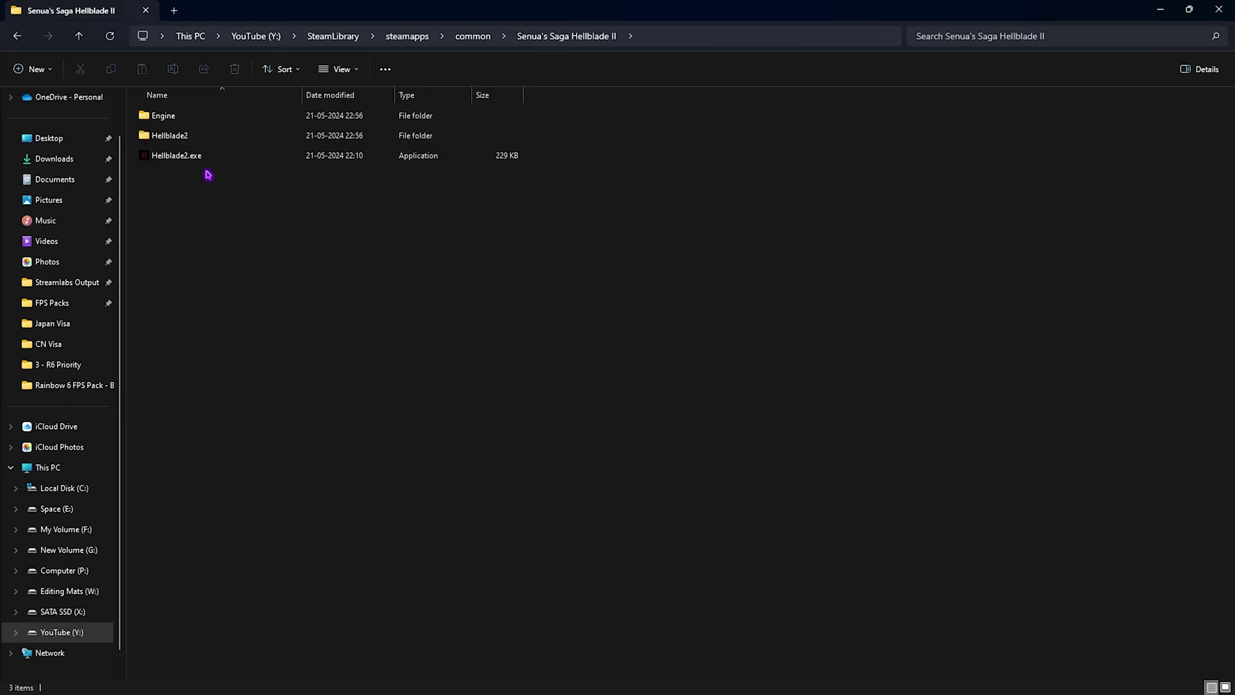
Give Hellblade2.exe compatibility settings: toggle fullscreen optimizations, override high DPI scaling by Application, and apply
left_click(200, 158)
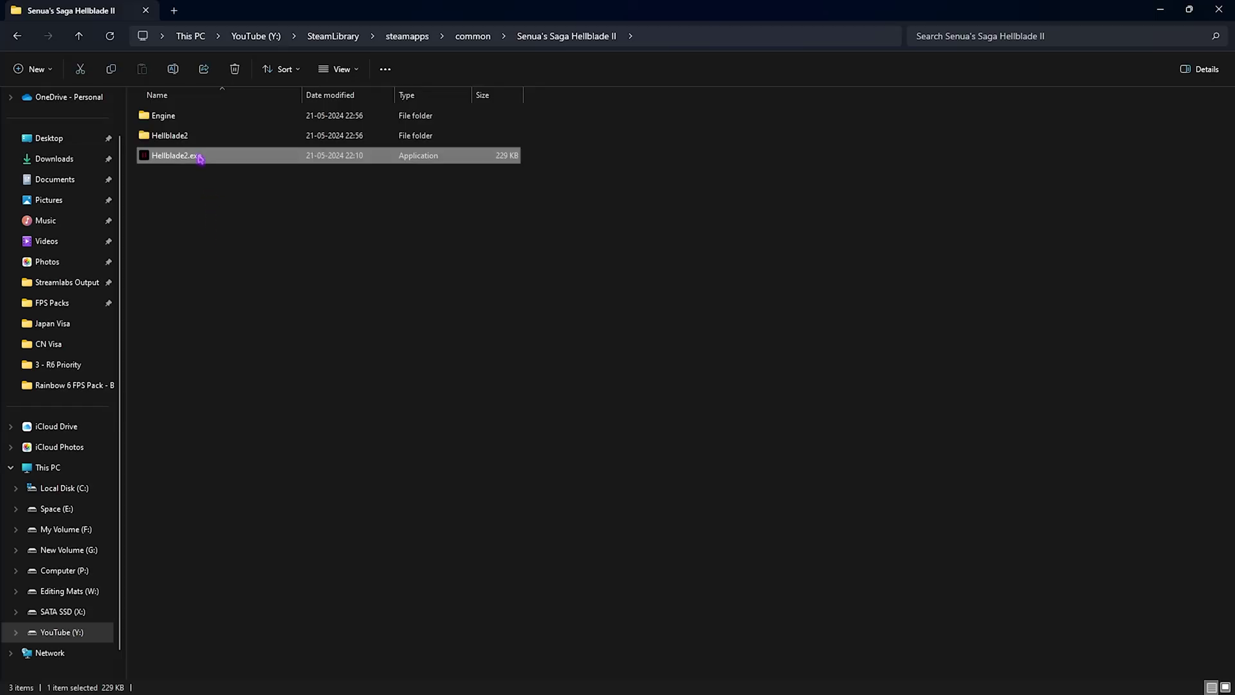
right_click(187, 158)
left_click(236, 340)
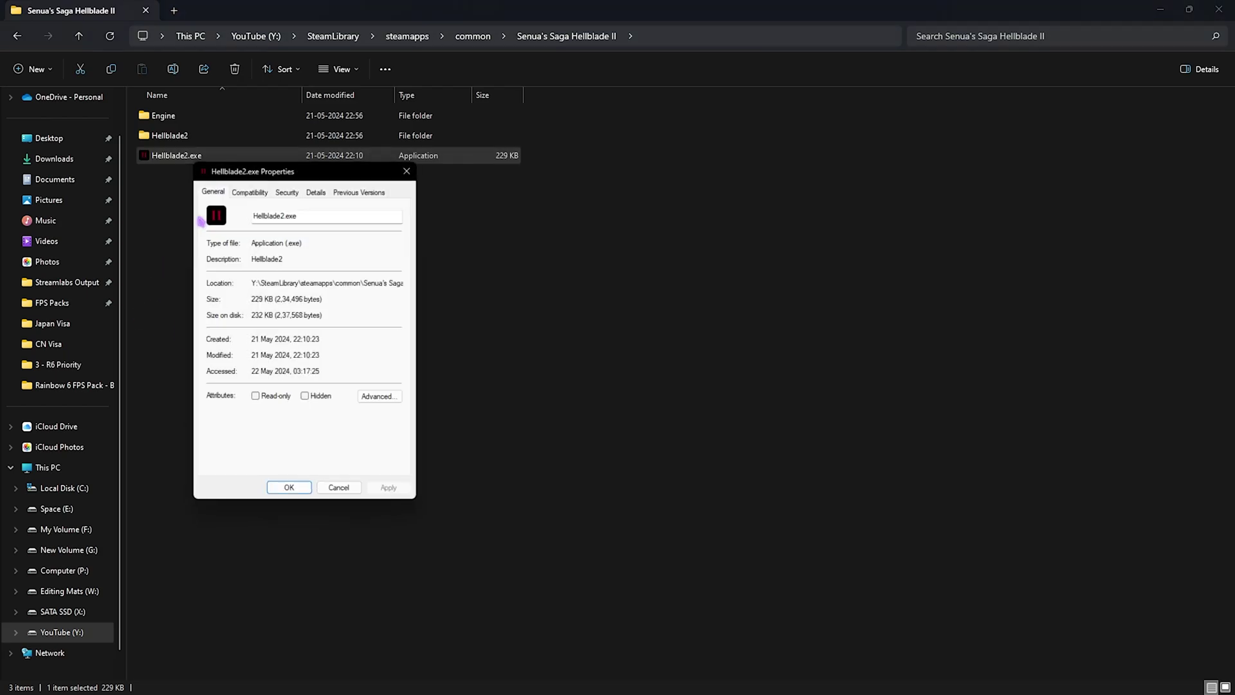
left_click(251, 190)
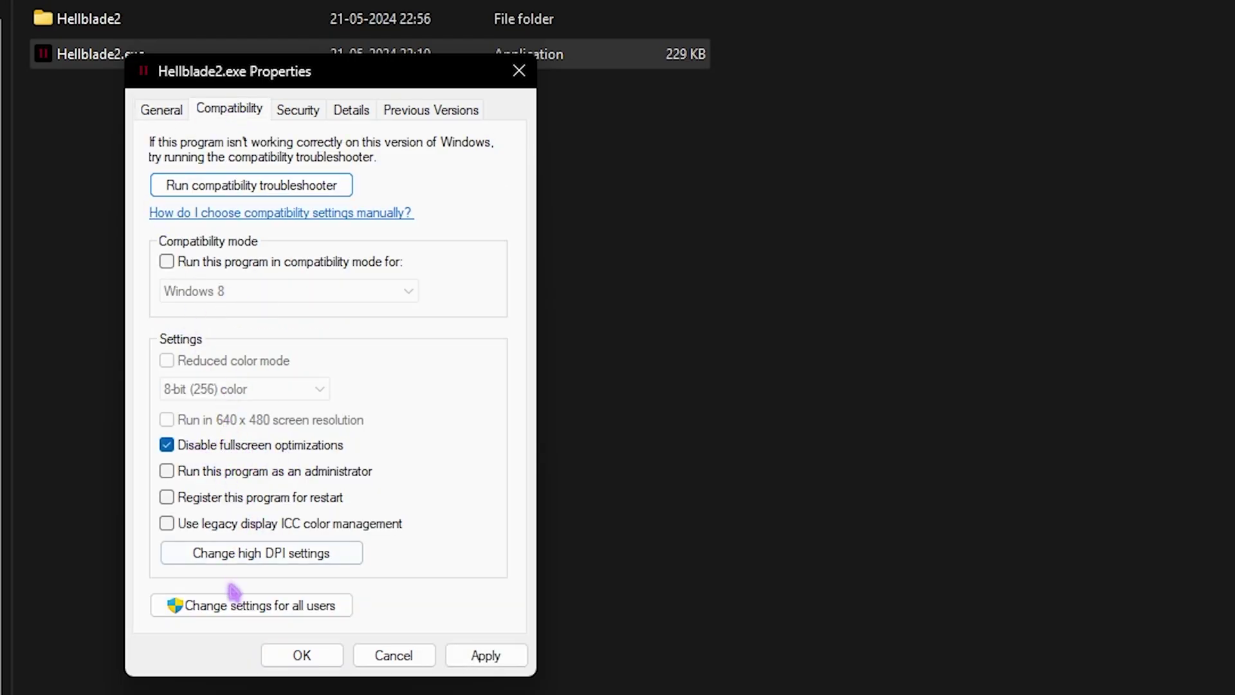
key("space")
left_click(249, 561)
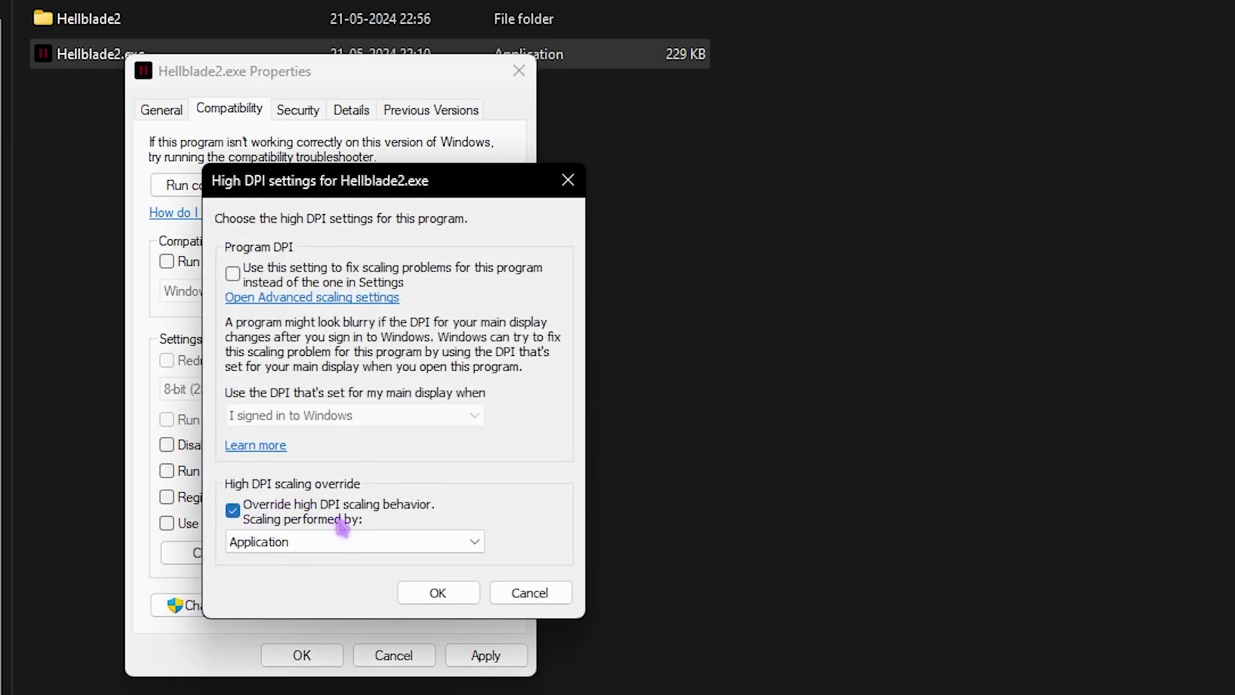
left_click(437, 593)
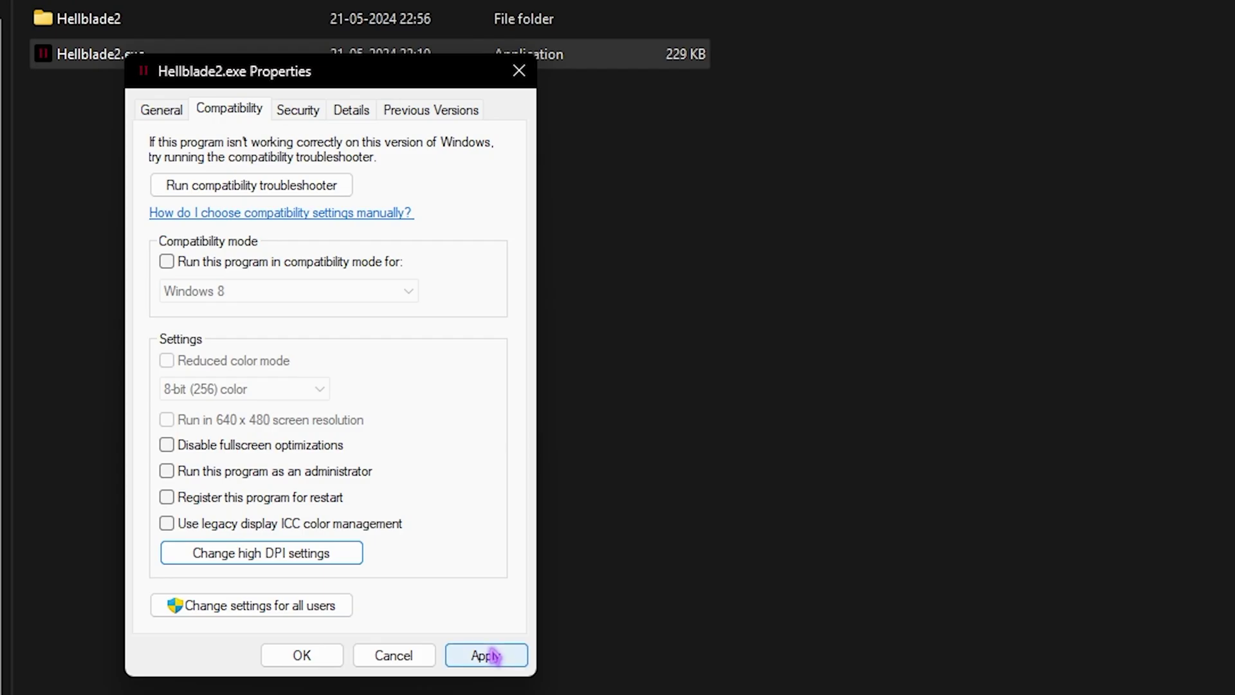
left_click(494, 656)
left_click(302, 655)
Go to Hellblade2\Binaries\Win64 and open Hellblade2-Win64-Shipping.exe's Compatibility properties
double_click(119, 18)
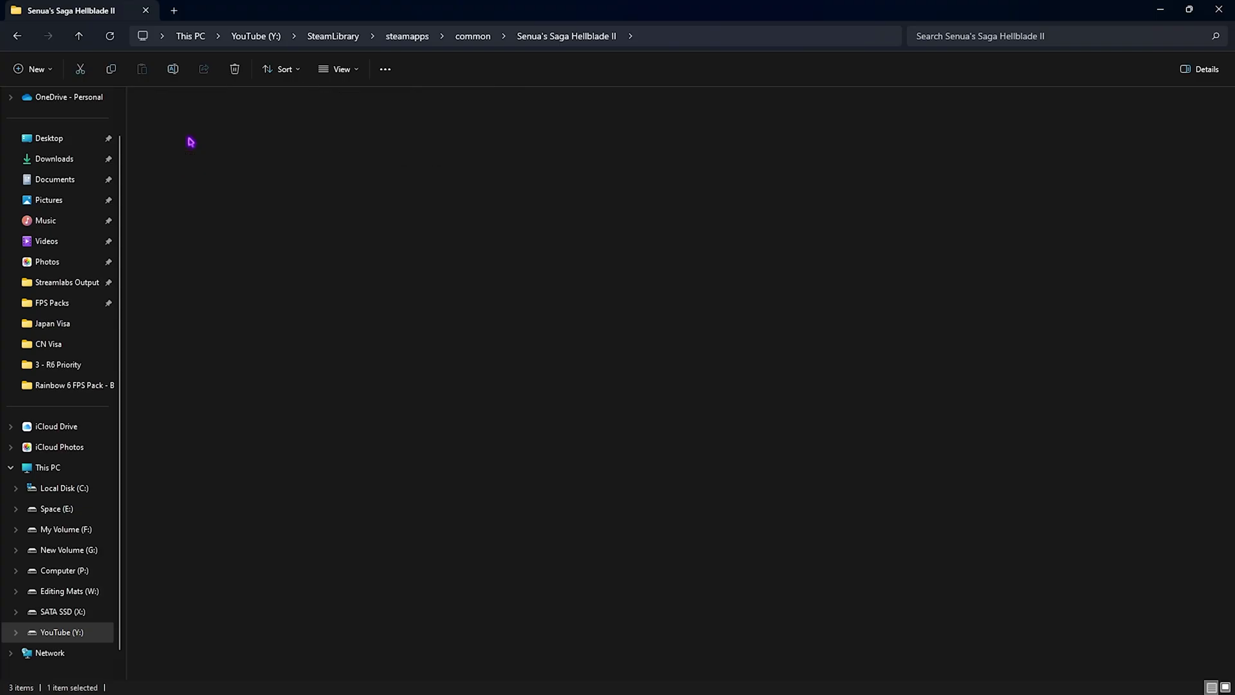
double_click(174, 116)
double_click(169, 116)
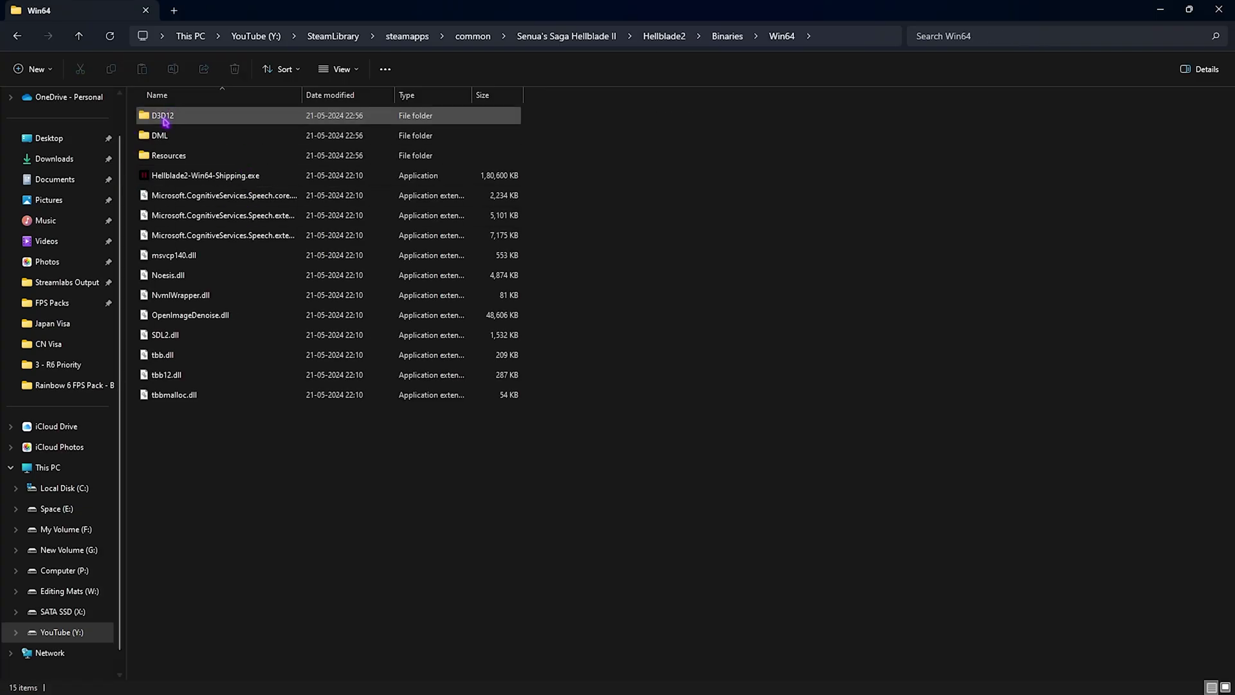
left_click(184, 182)
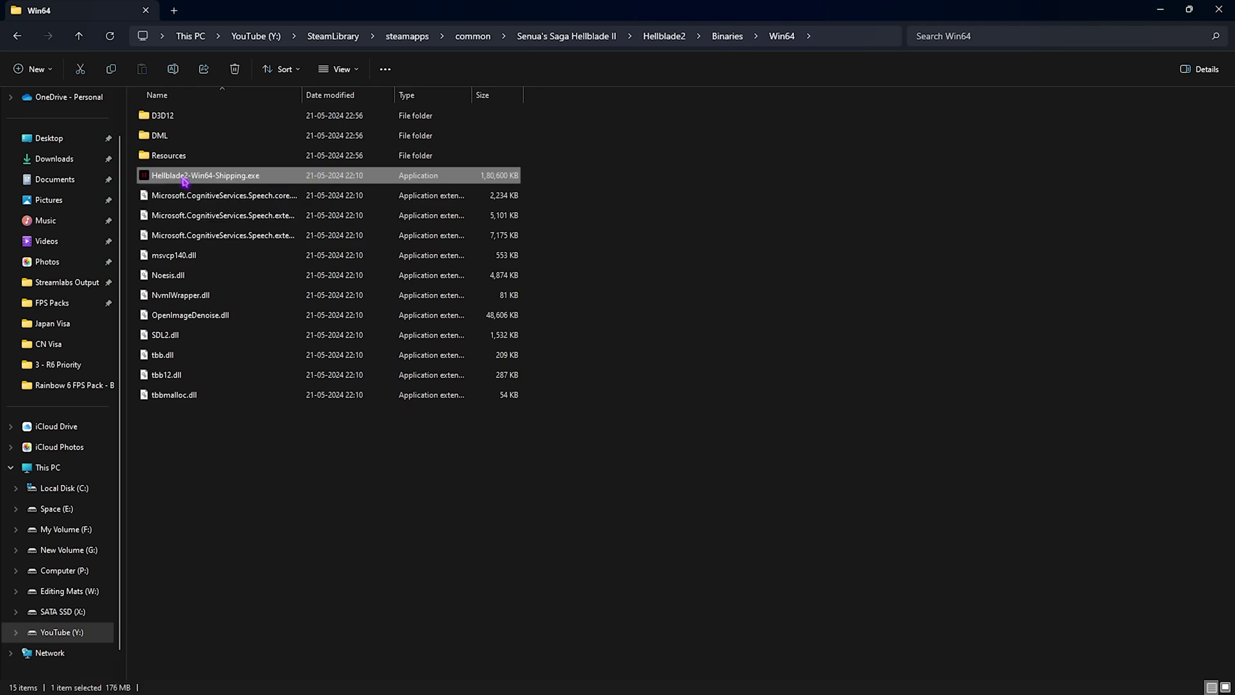
right_click(203, 176)
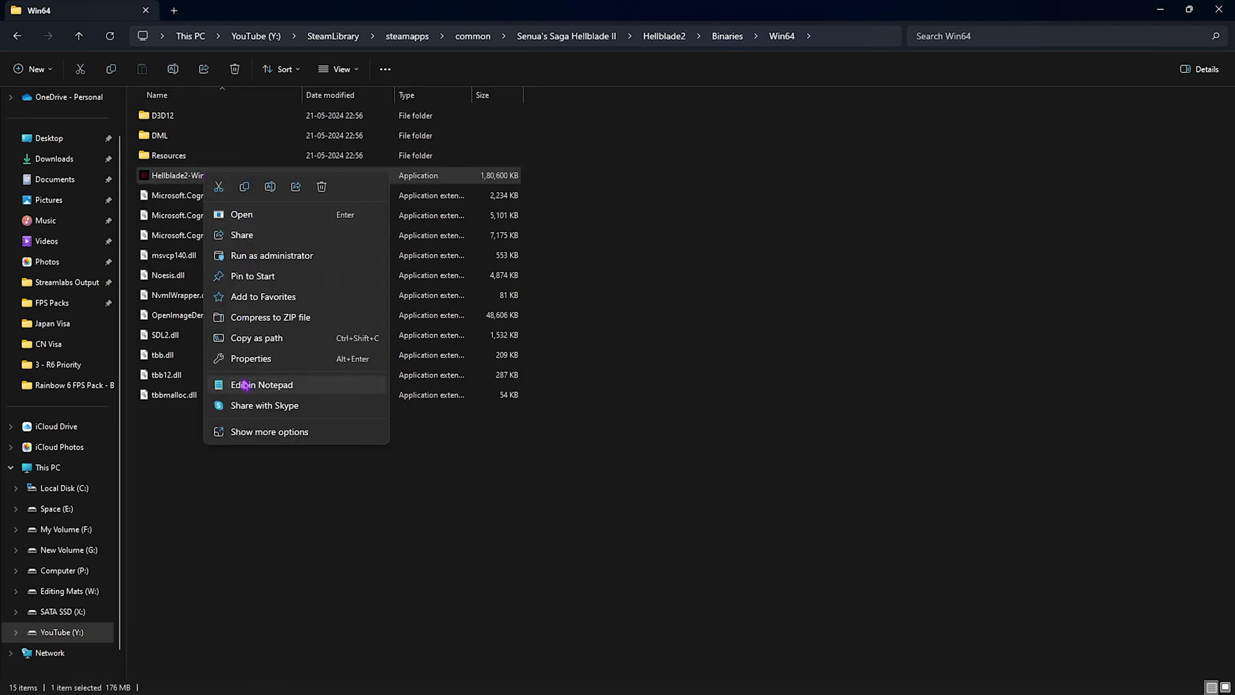
left_click(251, 358)
left_click(267, 203)
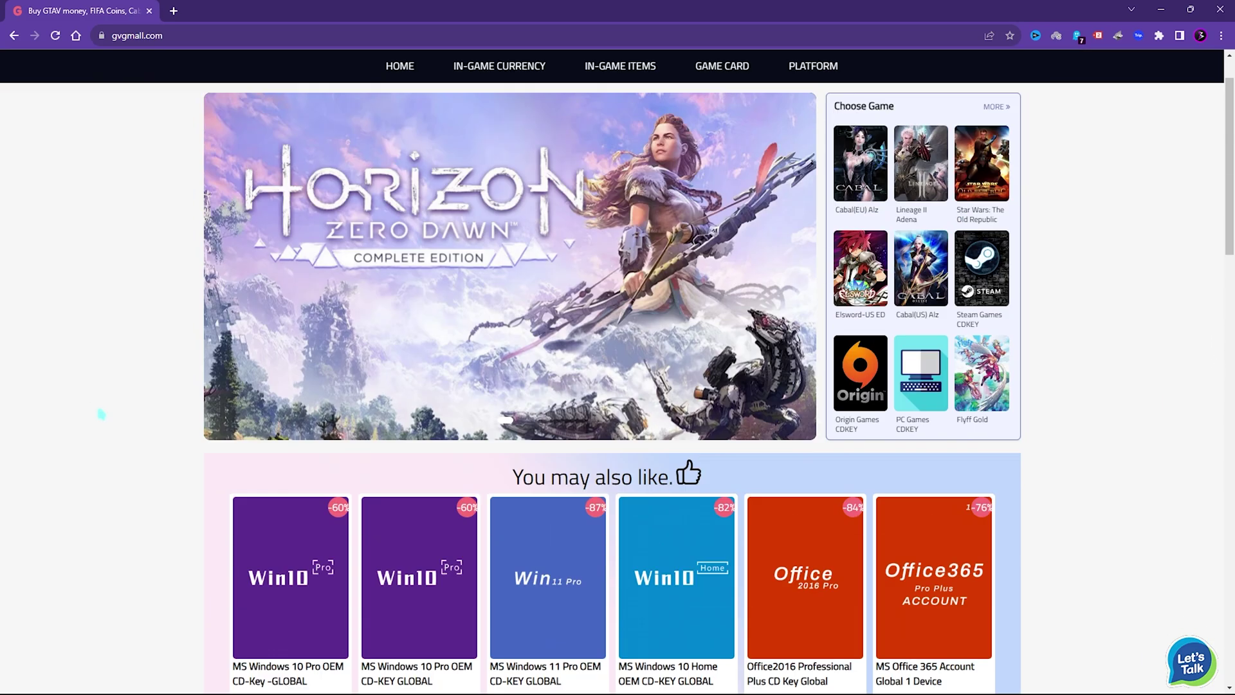
Browse the GVGMall menus and scroll down to the 'You may also like' Windows and Office cards
scroll(101, 414, "up", 1)
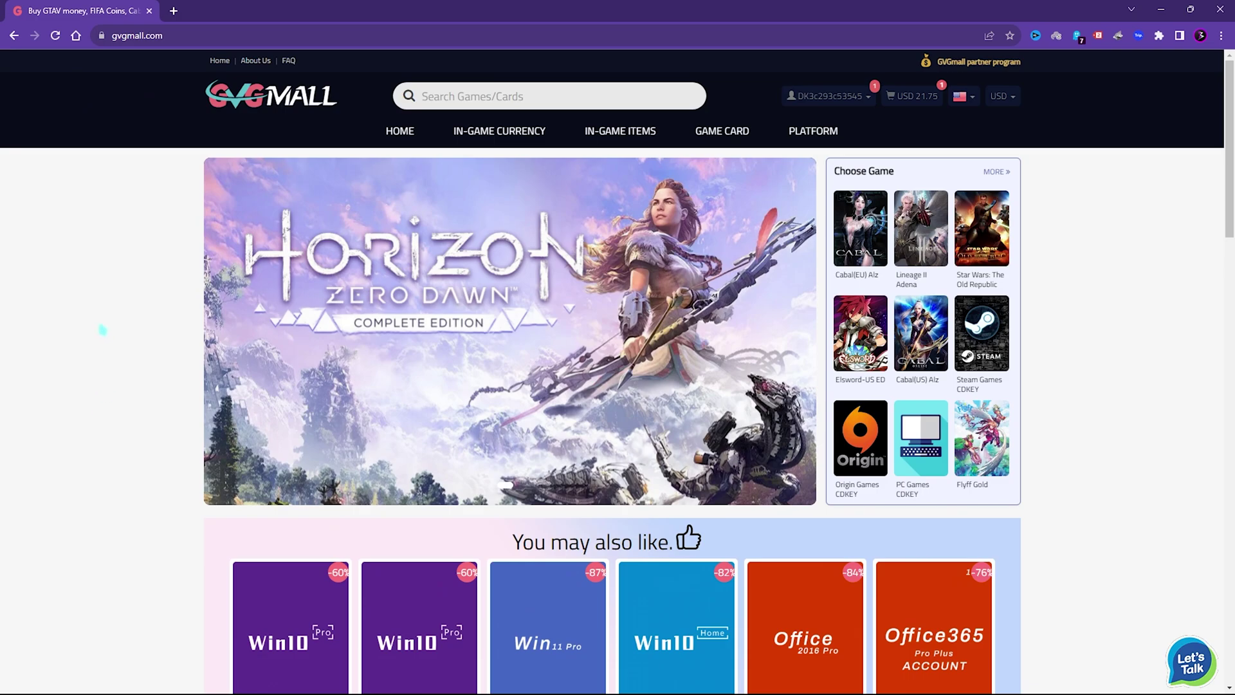
mouse_move(735, 138)
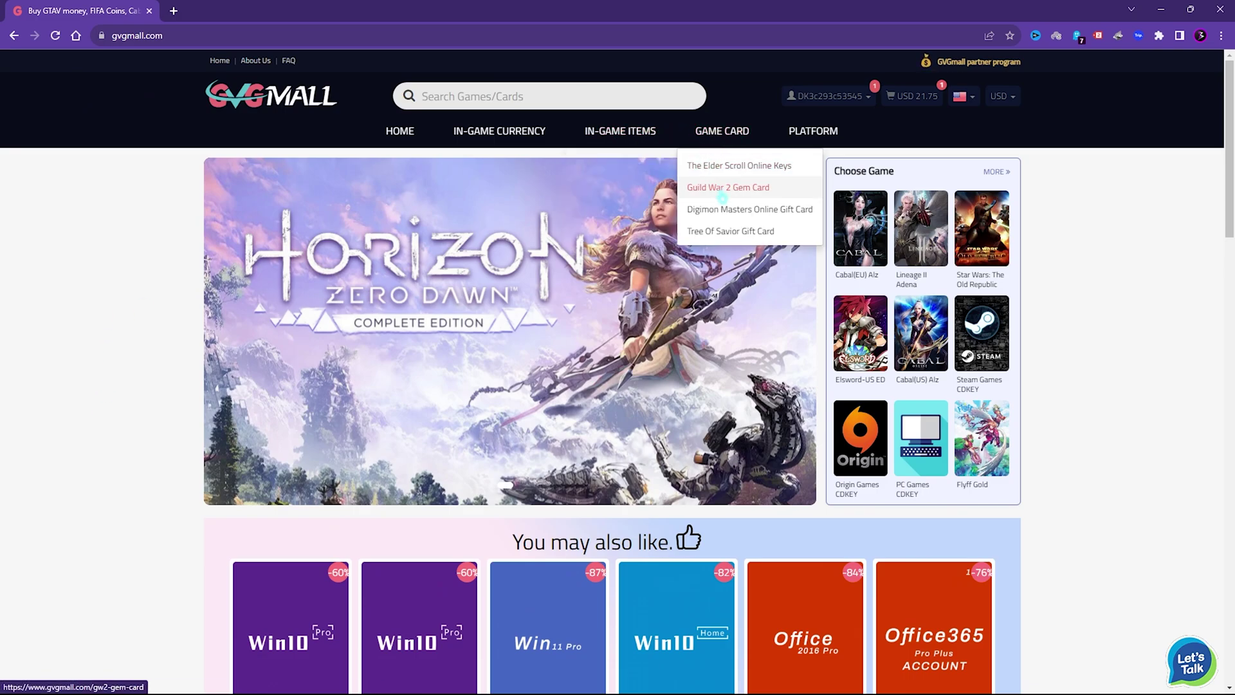
mouse_move(806, 136)
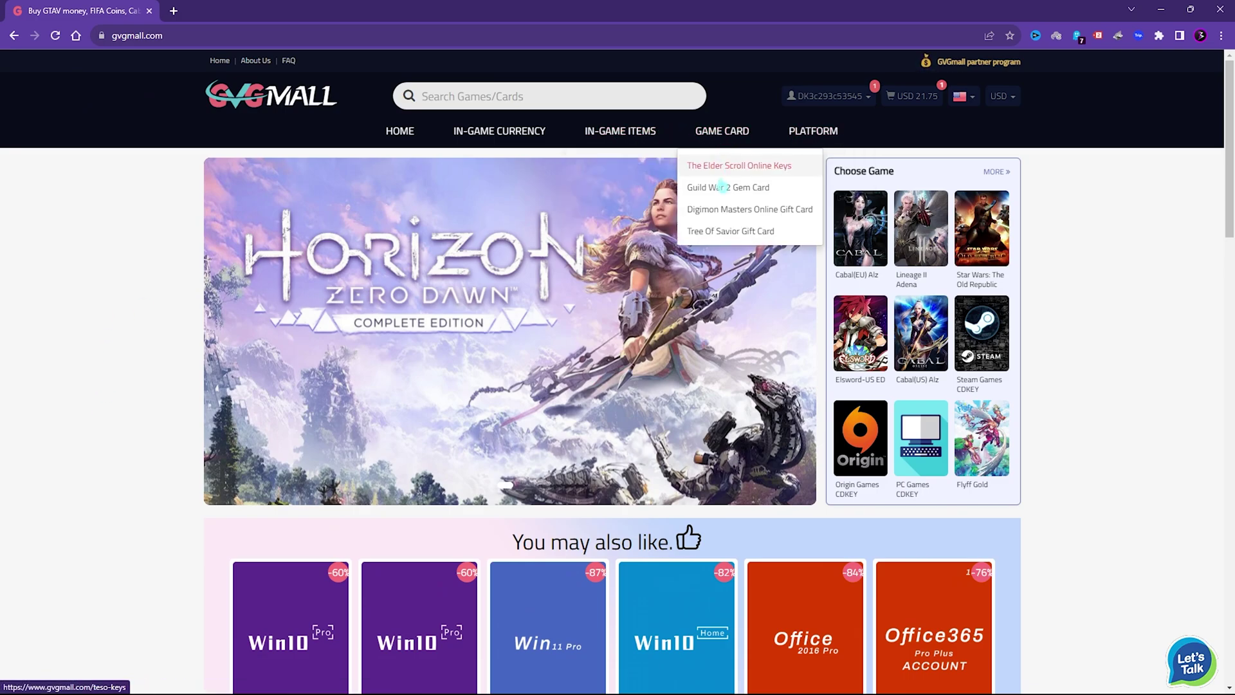
mouse_move(622, 147)
mouse_move(501, 143)
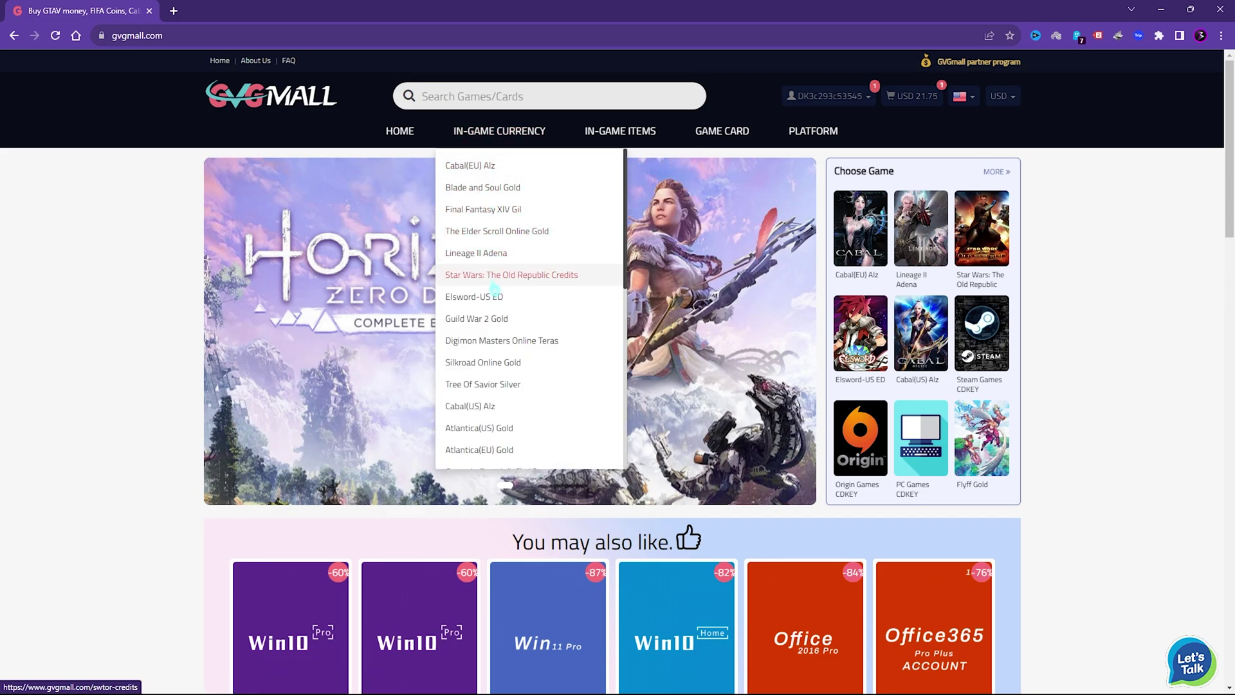
scroll(511, 278, "down", 3)
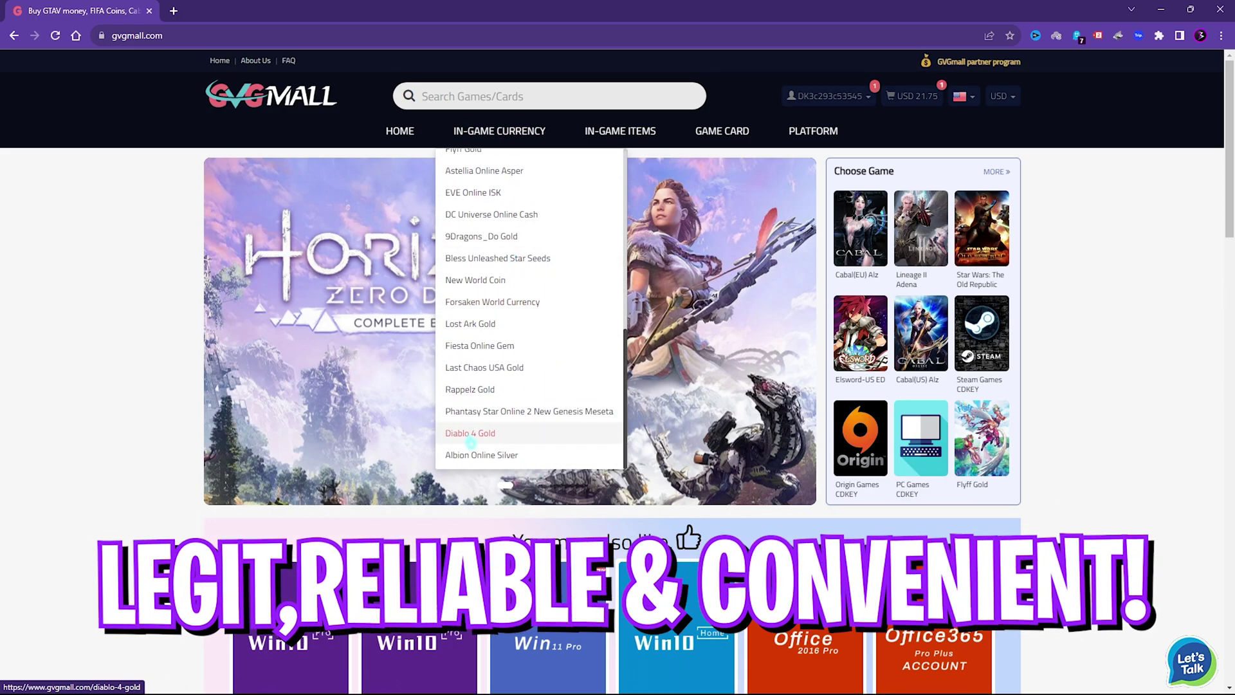
scroll(310, 456, "down", 4)
scroll(311, 457, "up", 4)
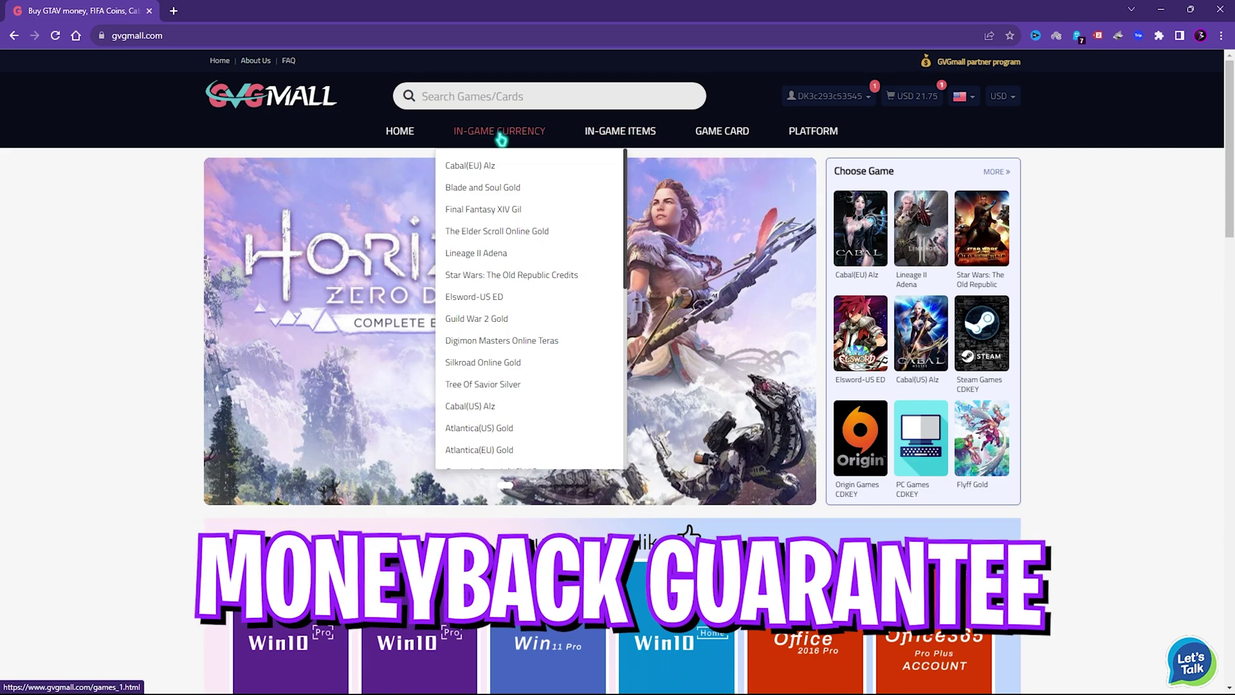
scroll(510, 347, "down", 3)
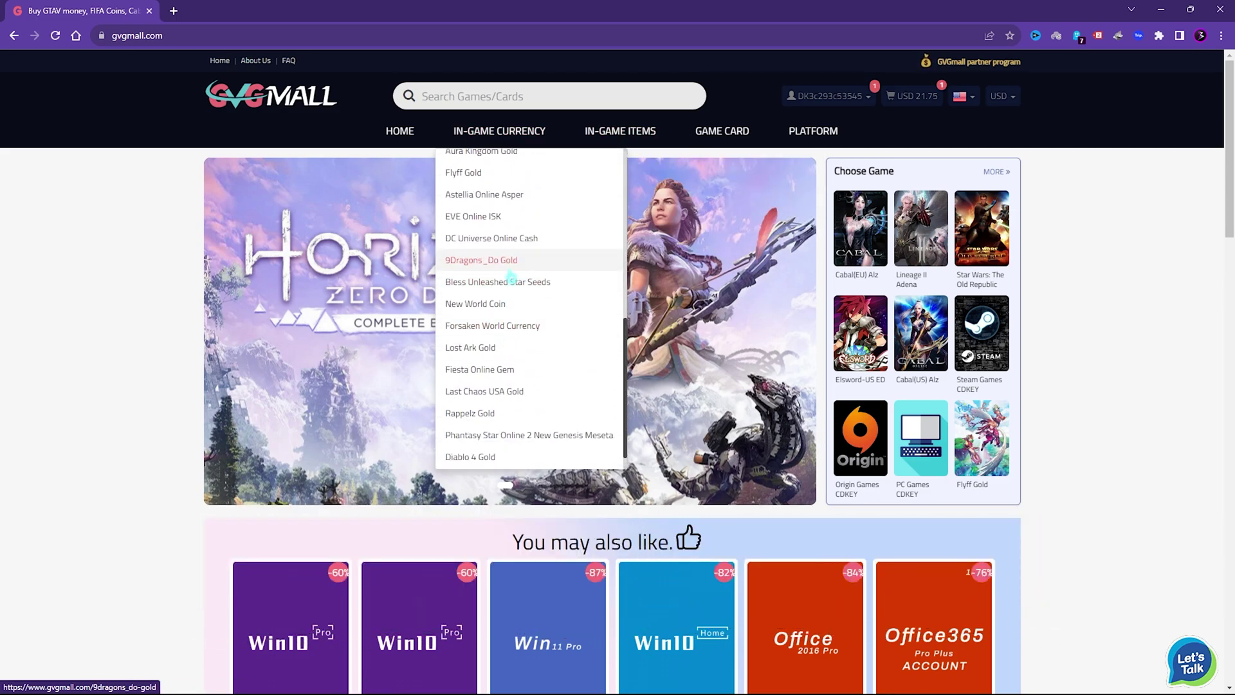
scroll(103, 298, "down", 4)
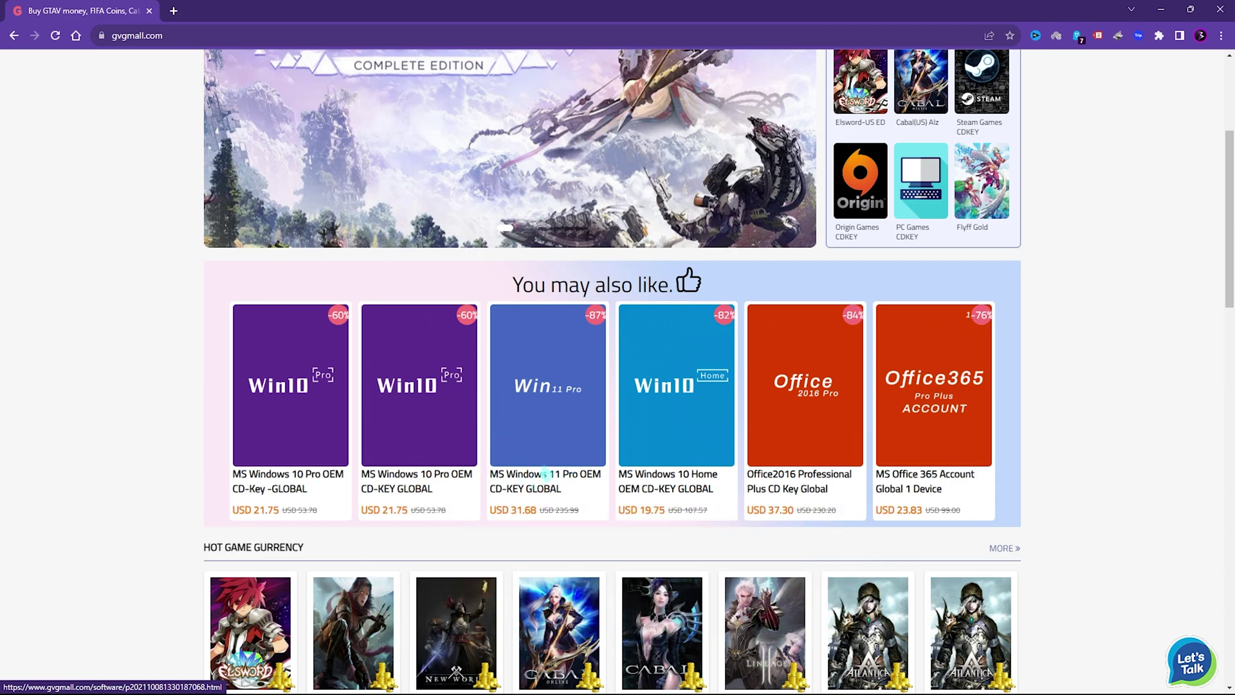
scroll(570, 517, "up", 1)
scroll(240, 518, "down", 1)
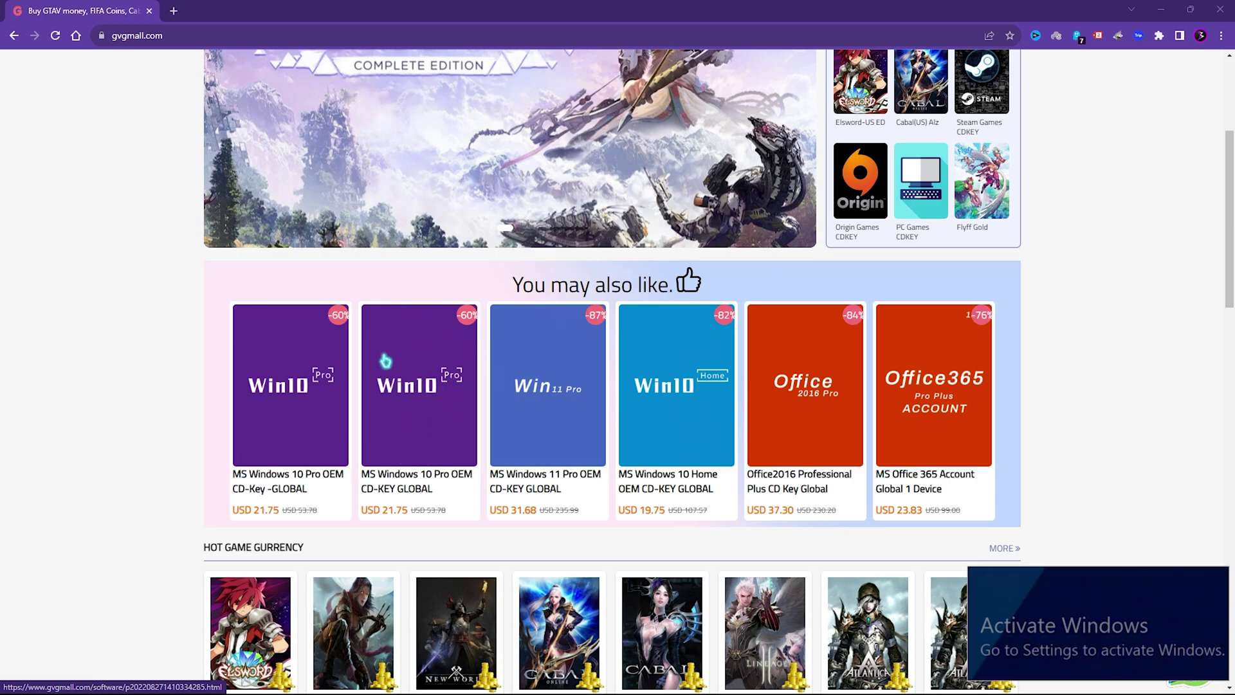
left_click_drag(488, 219, 582, 220)
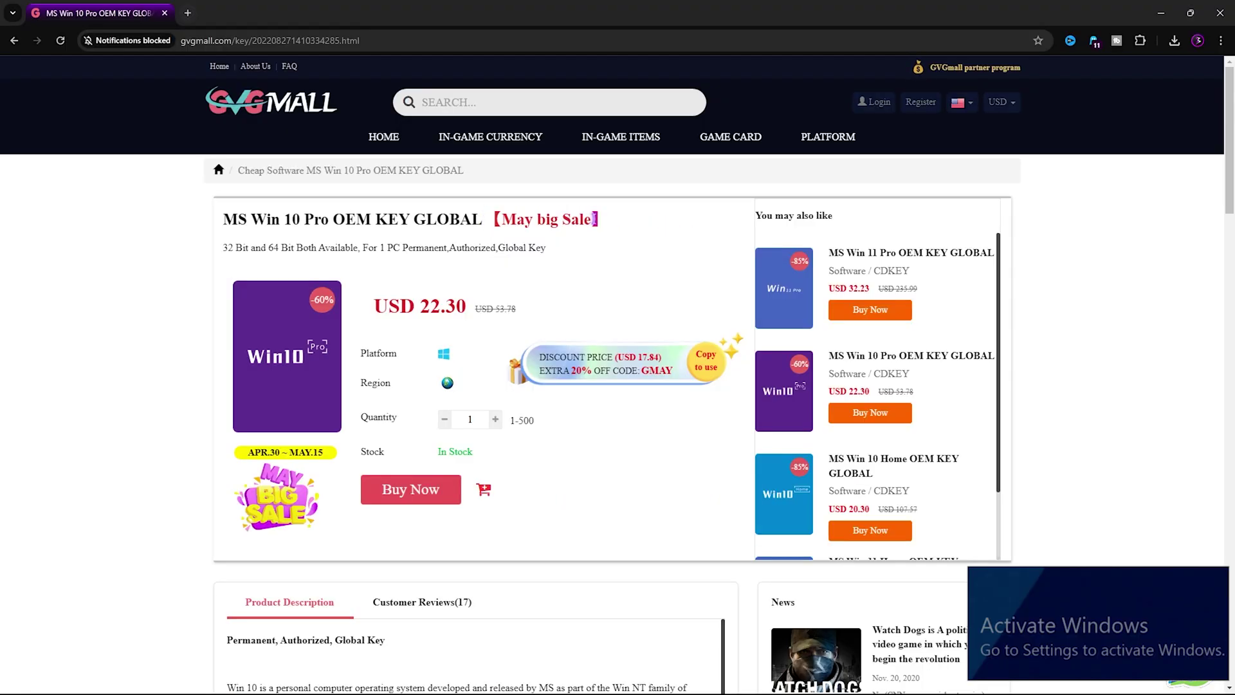
Apply promotion code FOX25 to the Win 10 Pro OEM key order, bringing the total to USD 16.31
left_click_drag(489, 220, 607, 219)
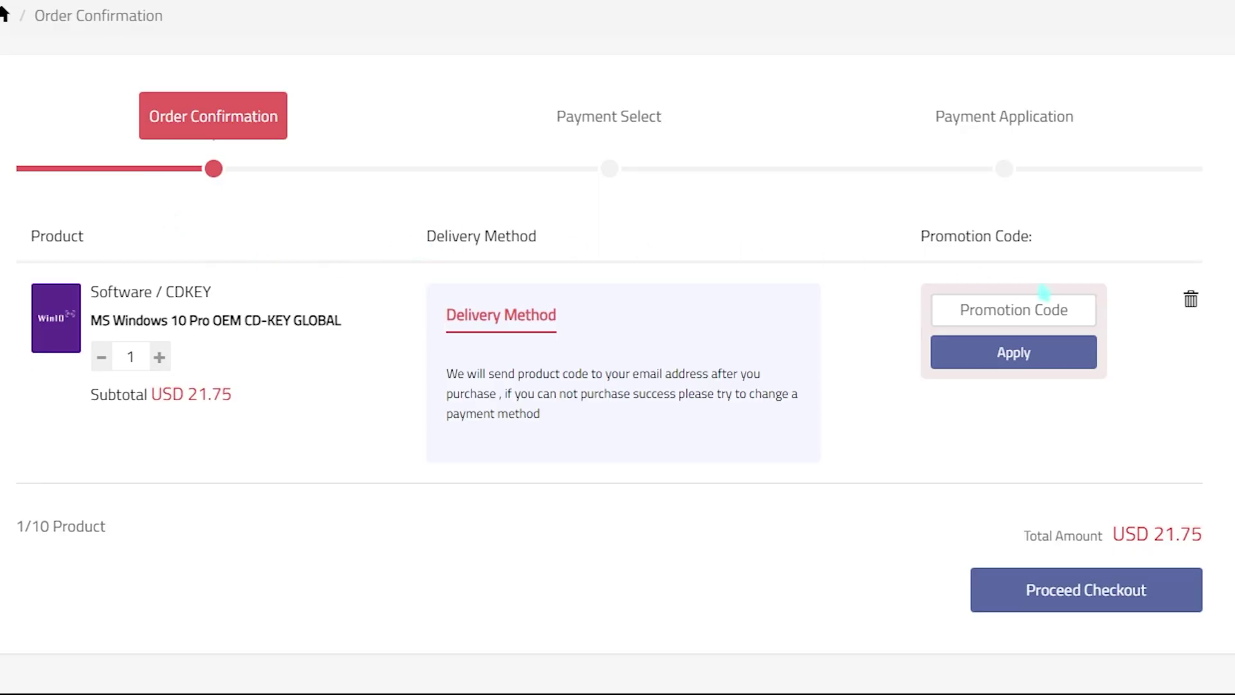
left_click(1027, 310)
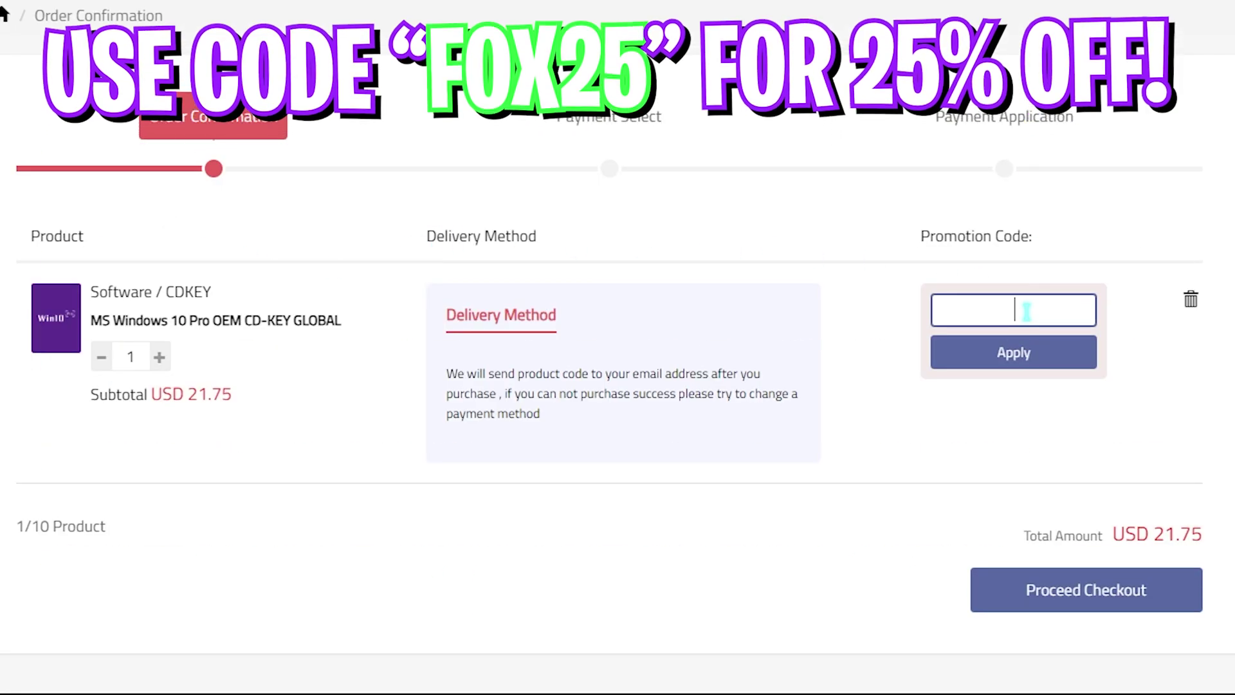
type("FOX25")
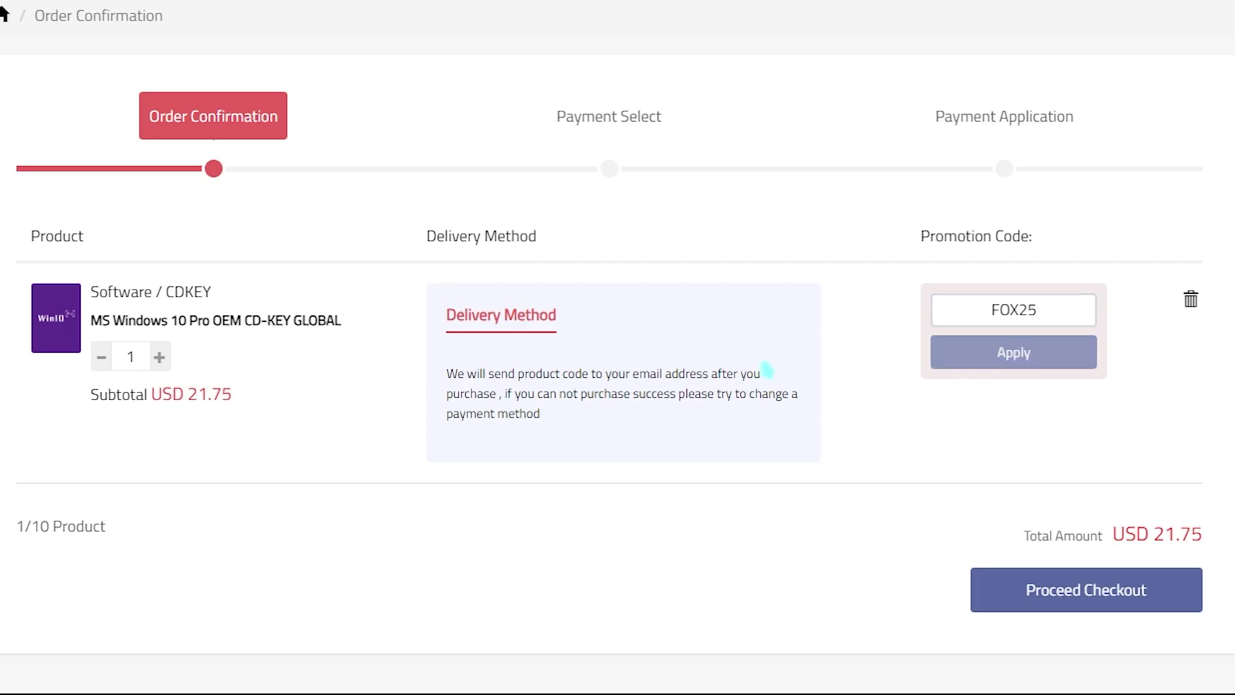
left_click_drag(1159, 540, 1208, 544)
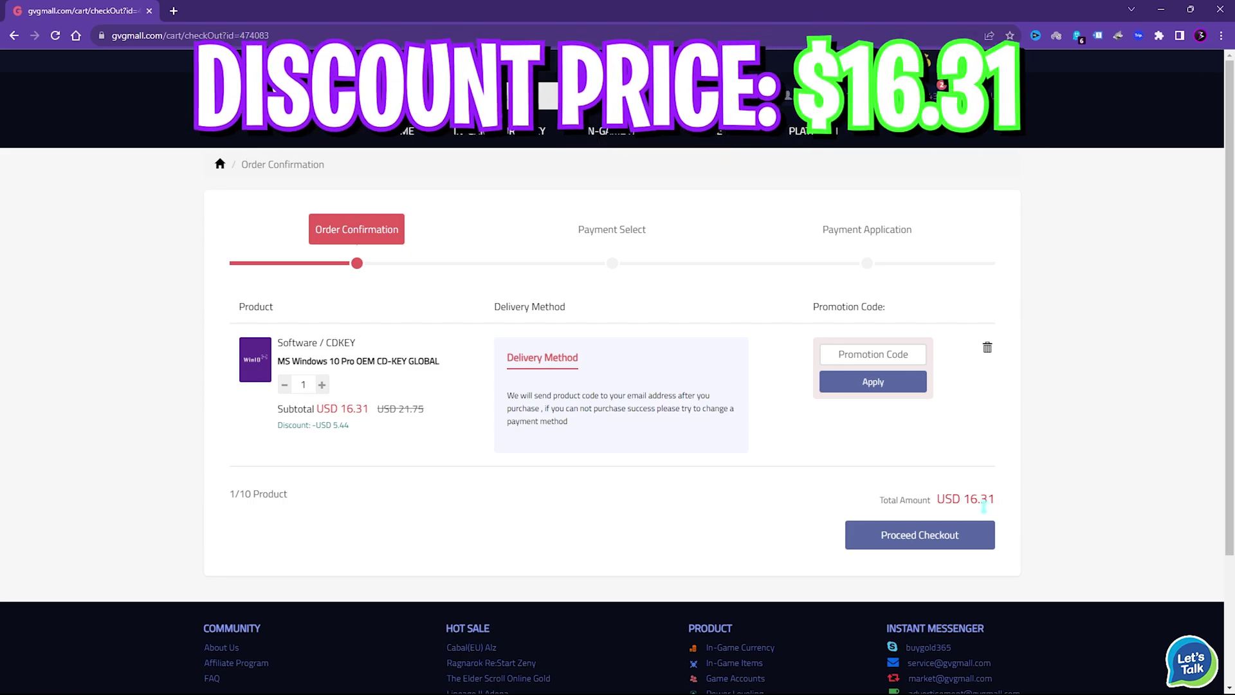
left_click(595, 466)
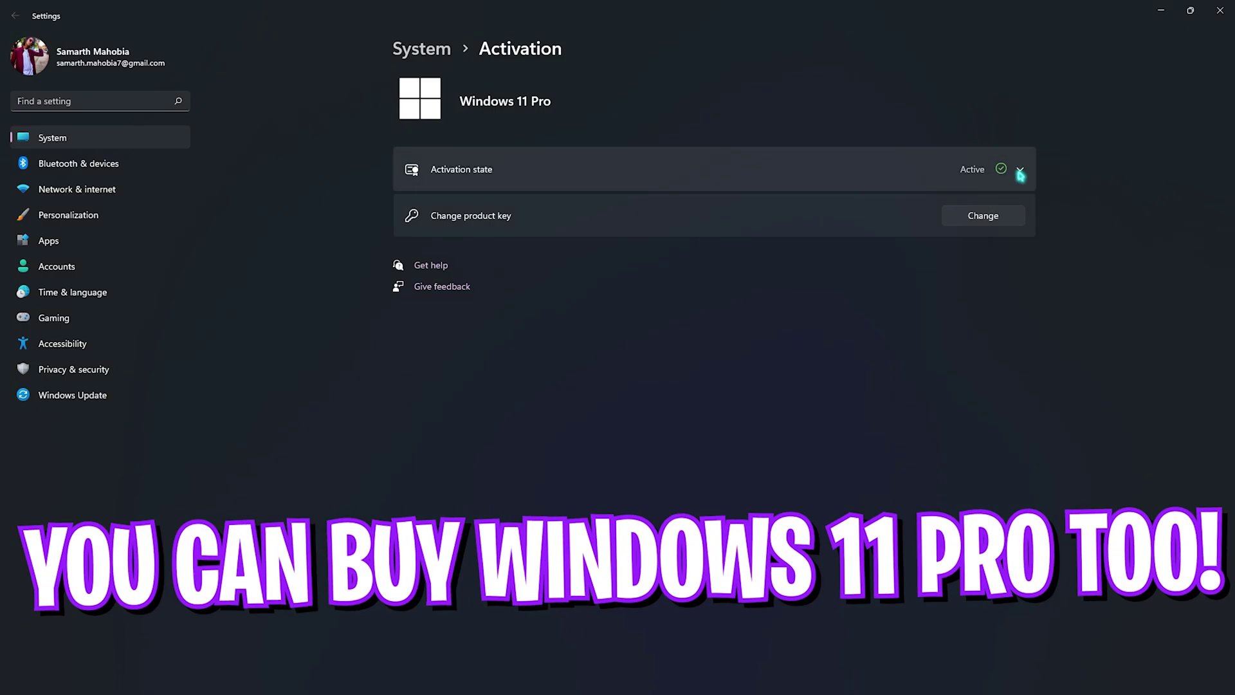
left_click(1018, 169)
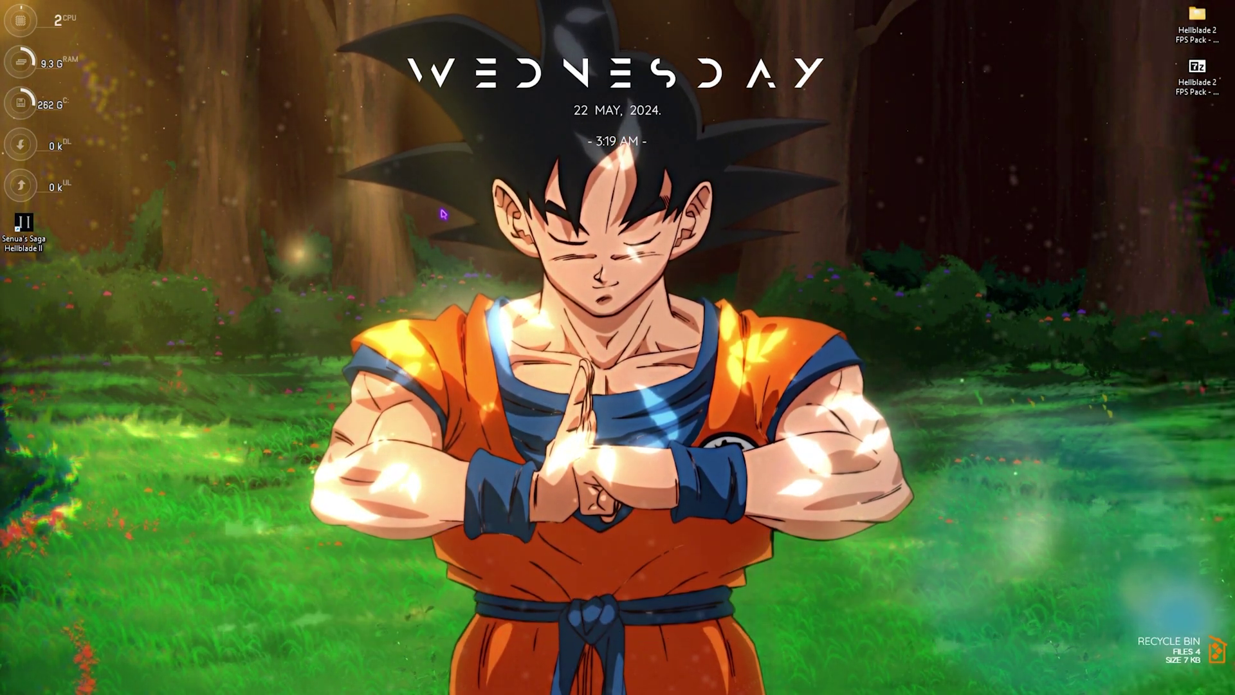
Open Task Manager maximized on the Startup apps list to review startup entries
key("ctrl+shift+Escape")
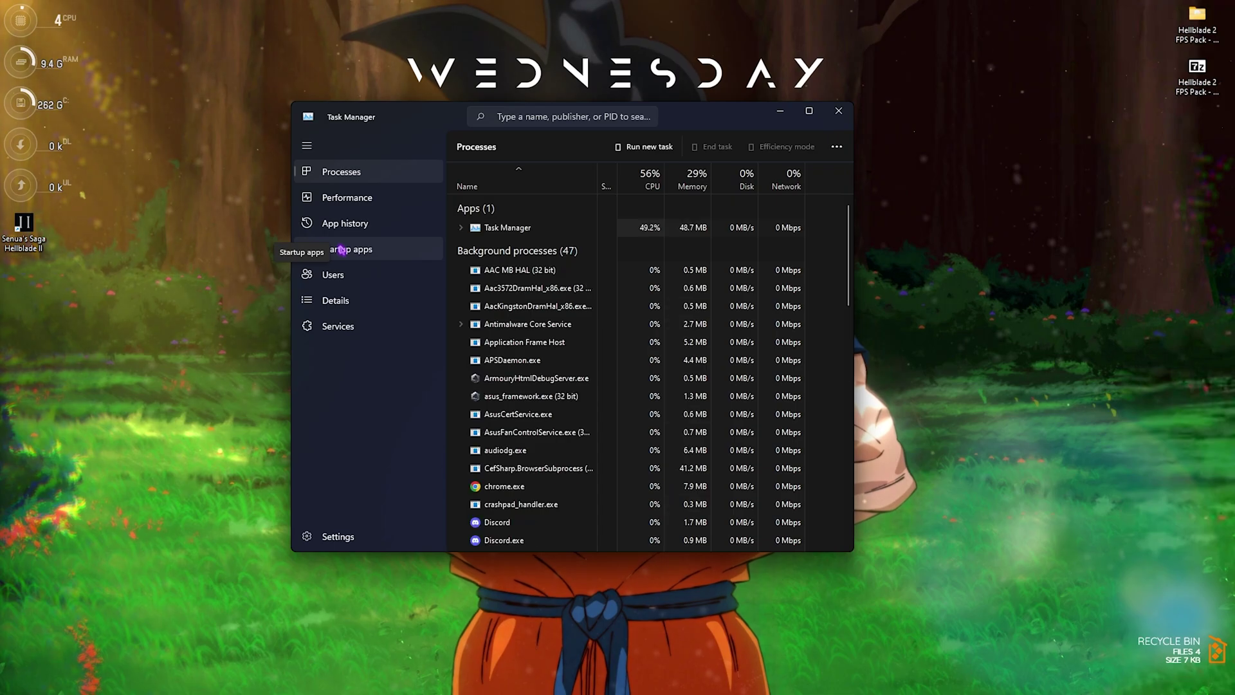
left_click(341, 249)
key("super+Up")
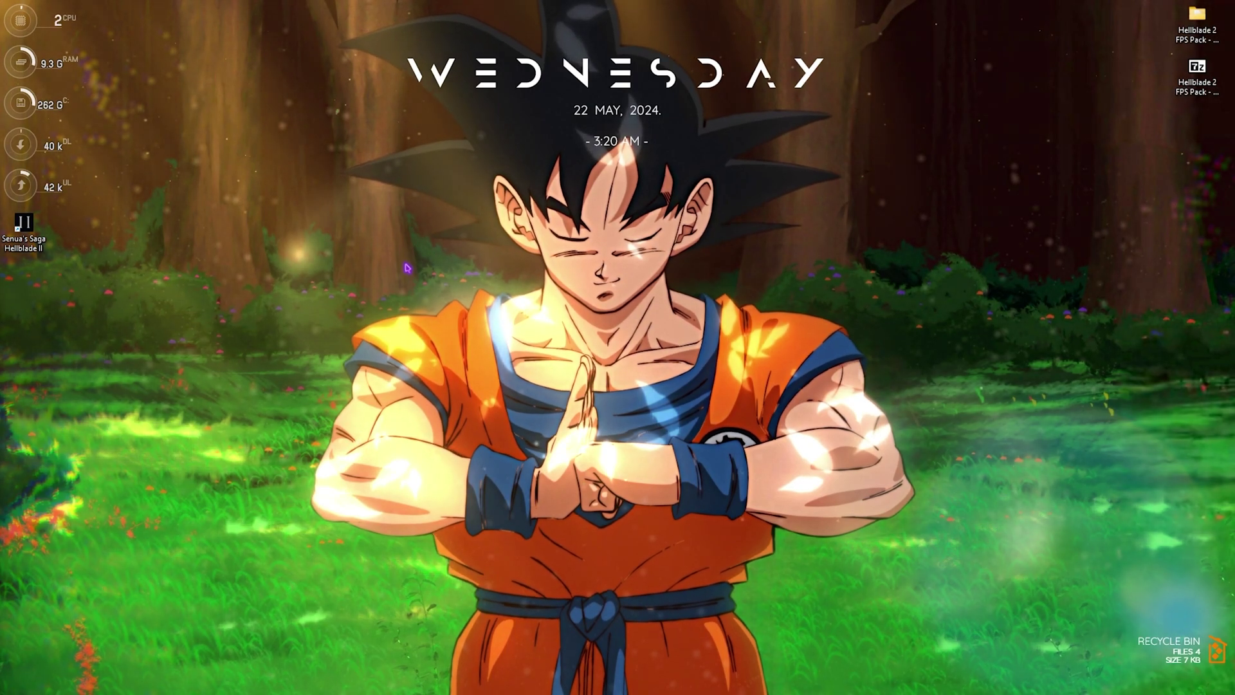
Launch System Configuration via 'mscon' and set Boot Advanced Options Number of processors to 24
key("super")
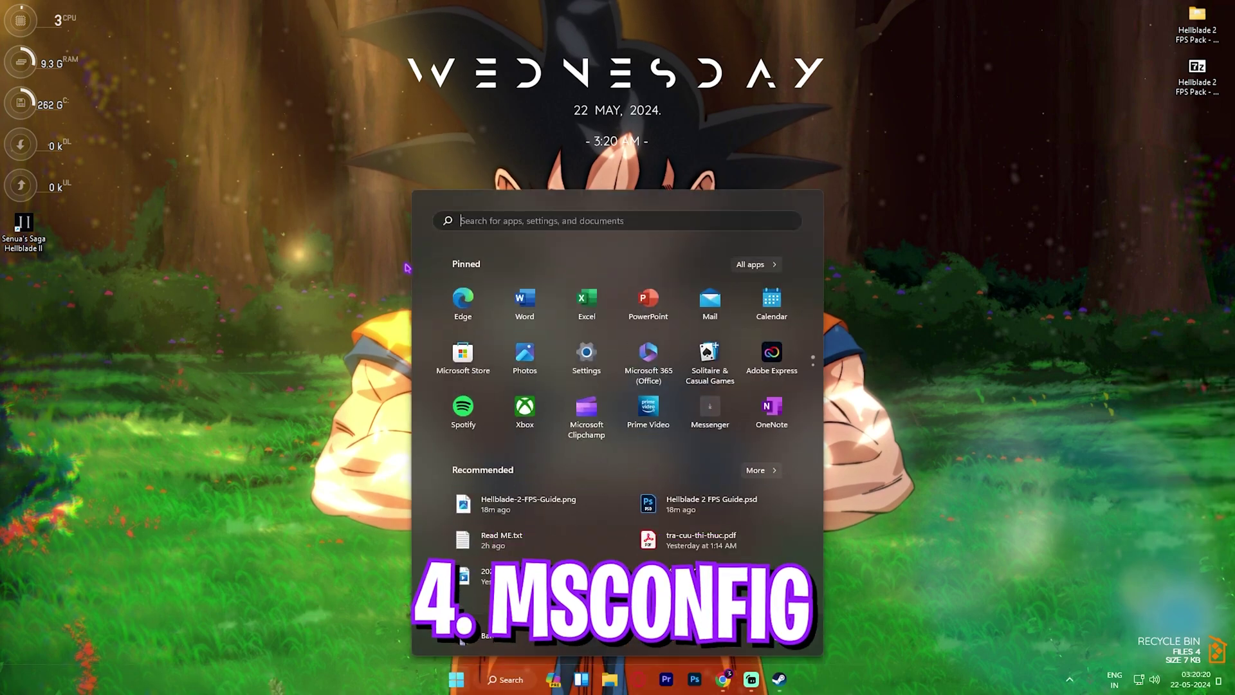
type("mscon")
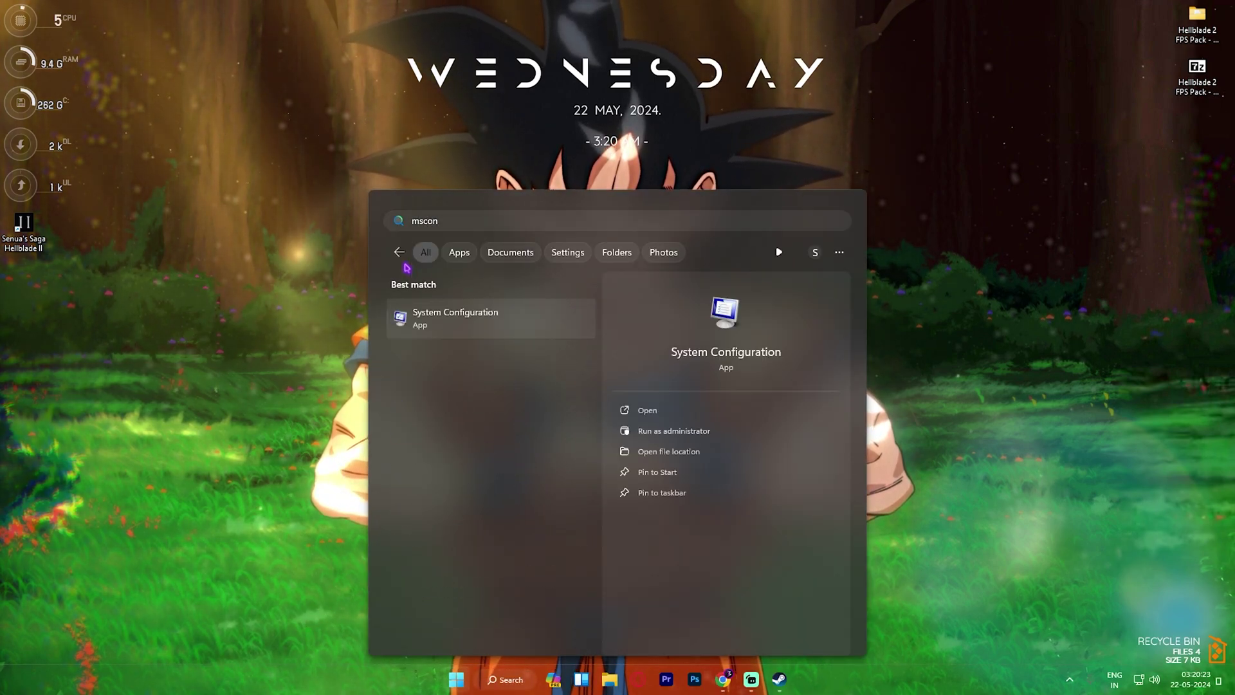
key("Return")
left_click(447, 228)
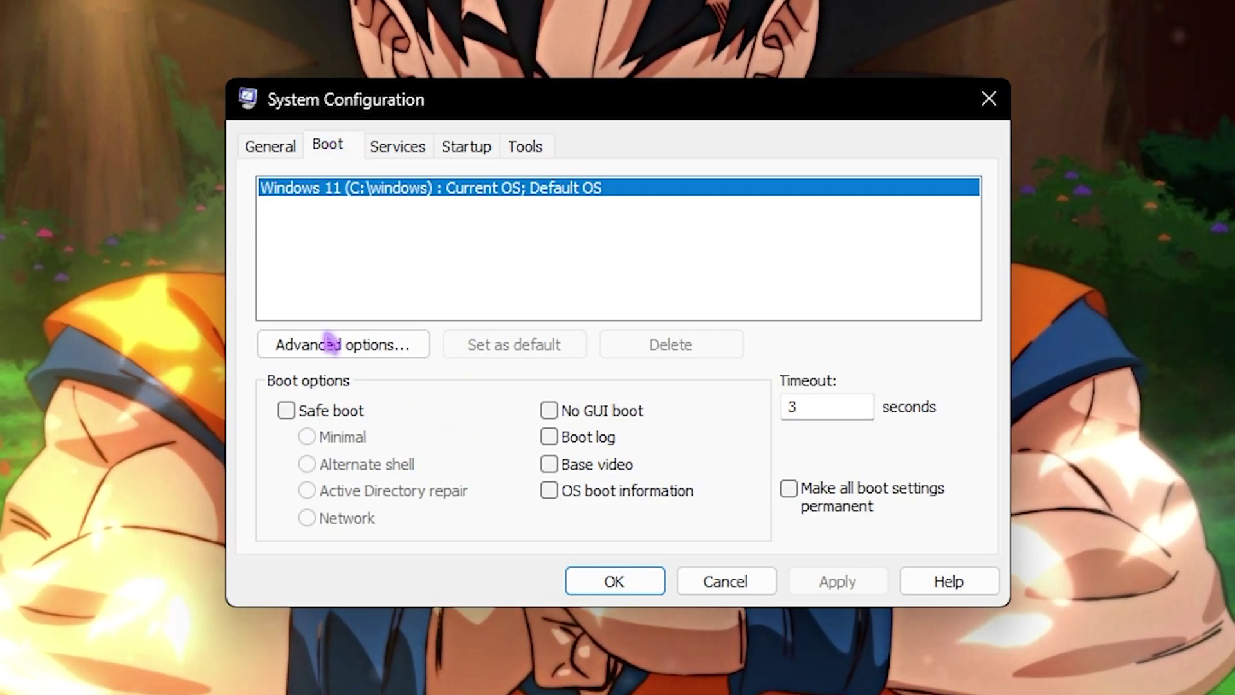
left_click(330, 342)
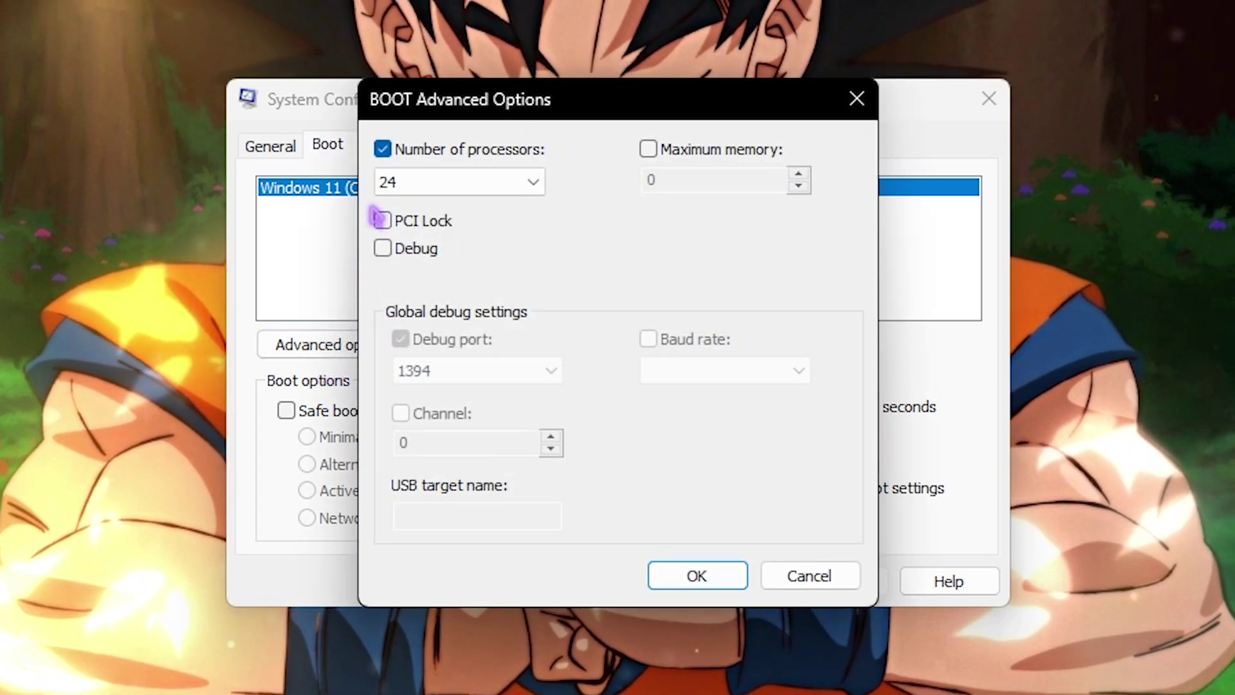
left_click(409, 182)
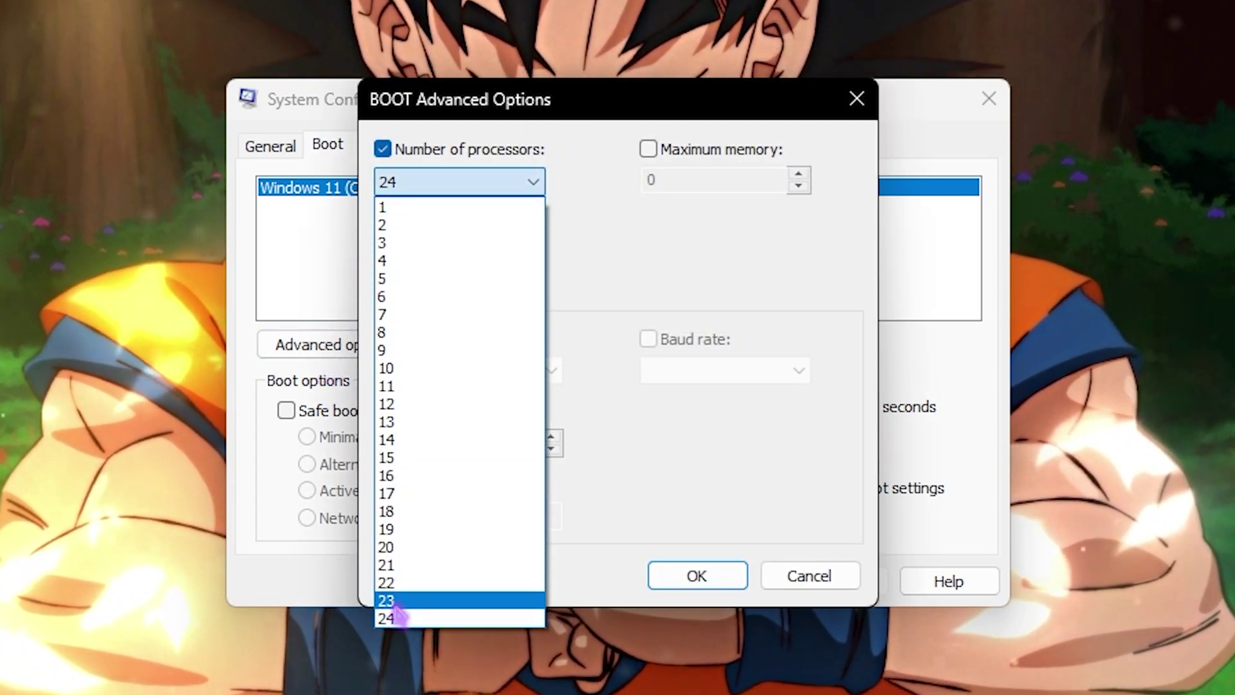
left_click(390, 618)
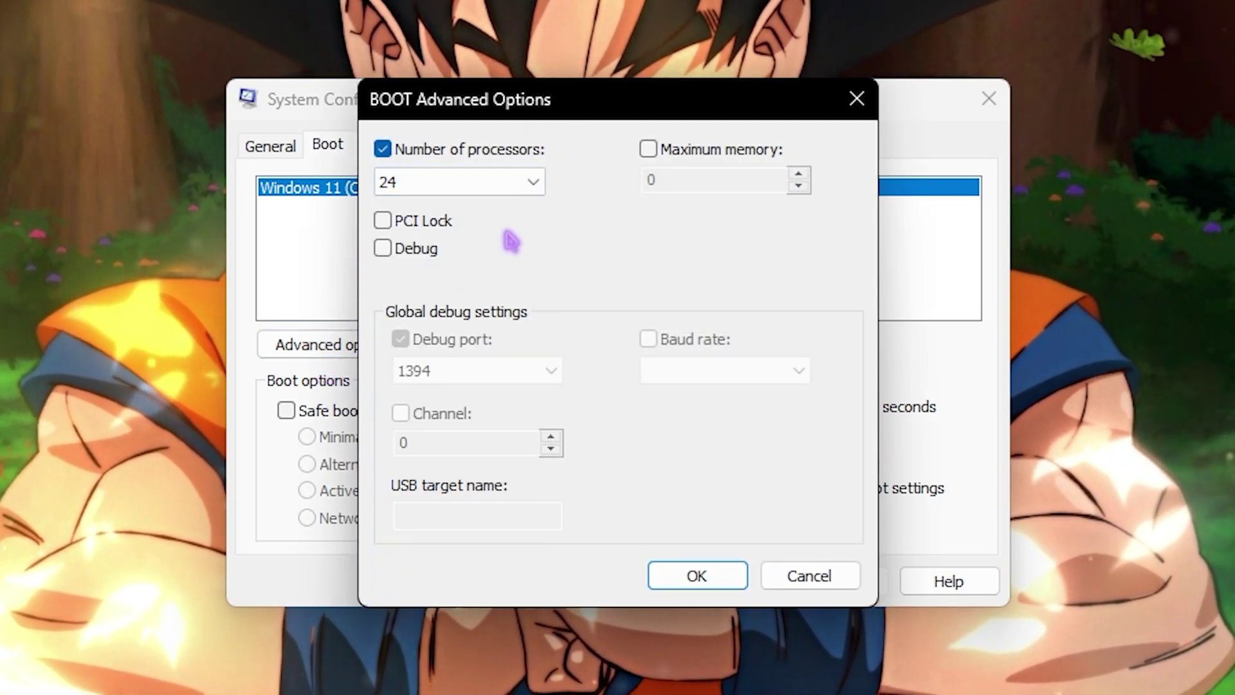
Confirm the 24-processor boot setting and hide all Microsoft services on the Services tab
left_click(699, 579)
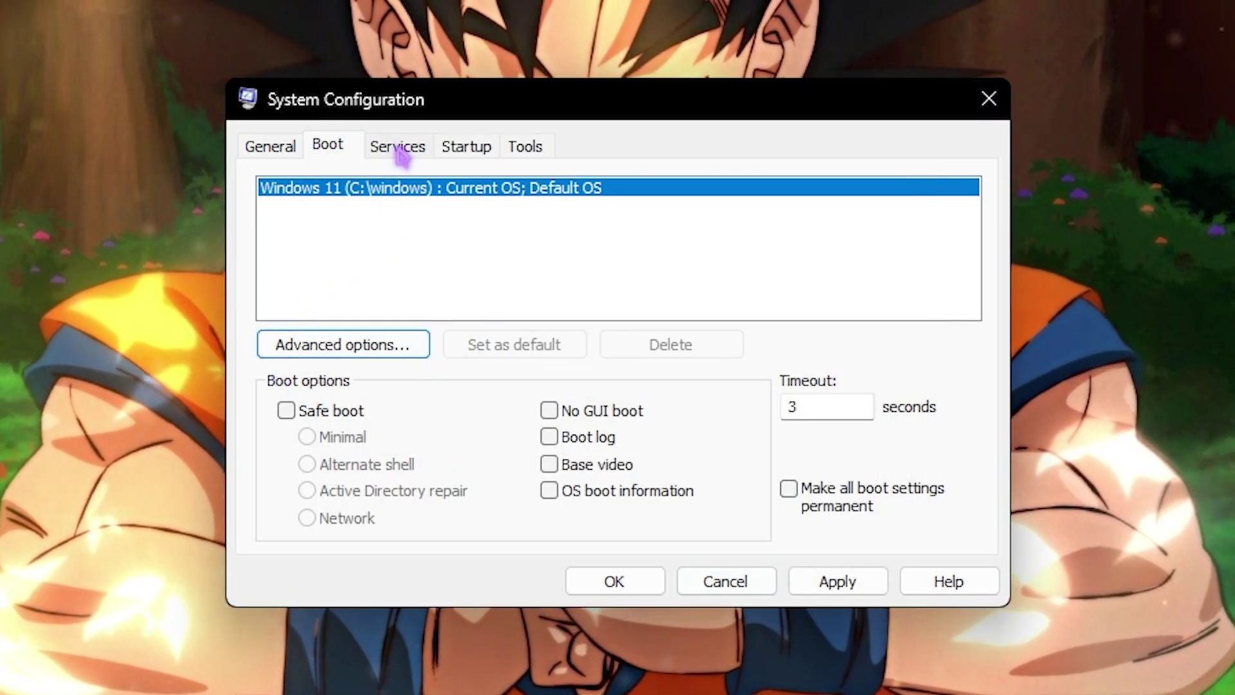
left_click(397, 147)
left_click(278, 532)
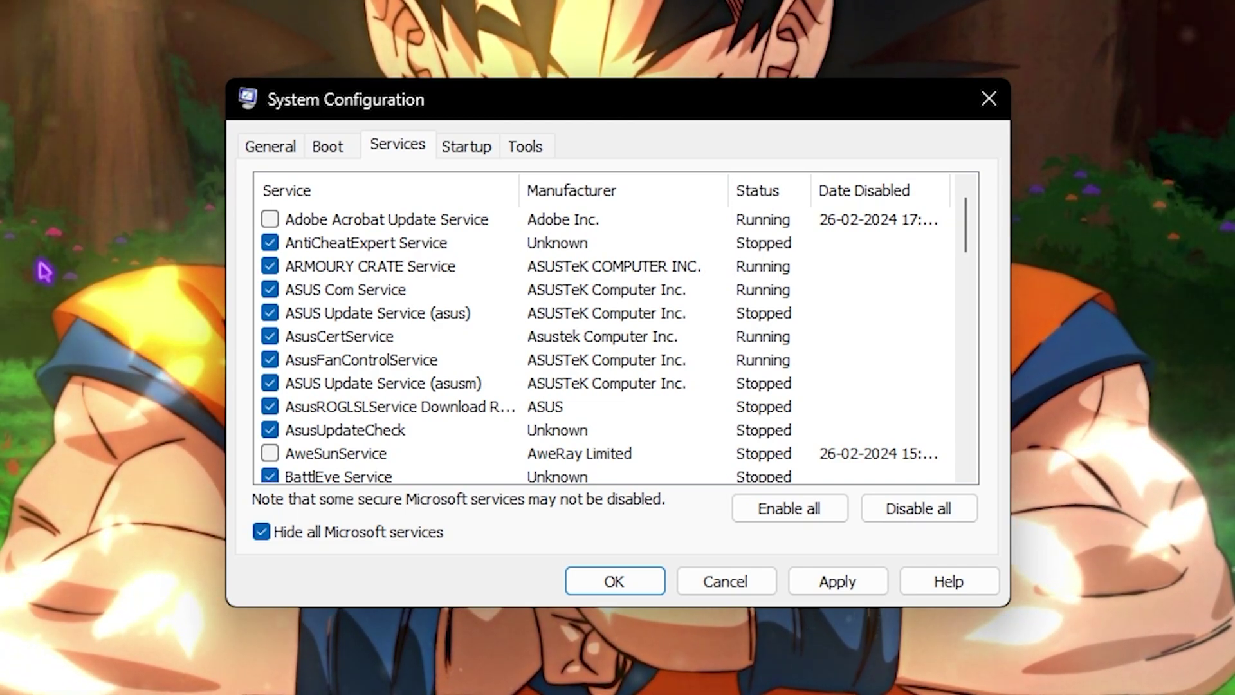
Review which non-Microsoft services are enabled, starting from Adobe Acrobat Update Service
left_click(286, 223)
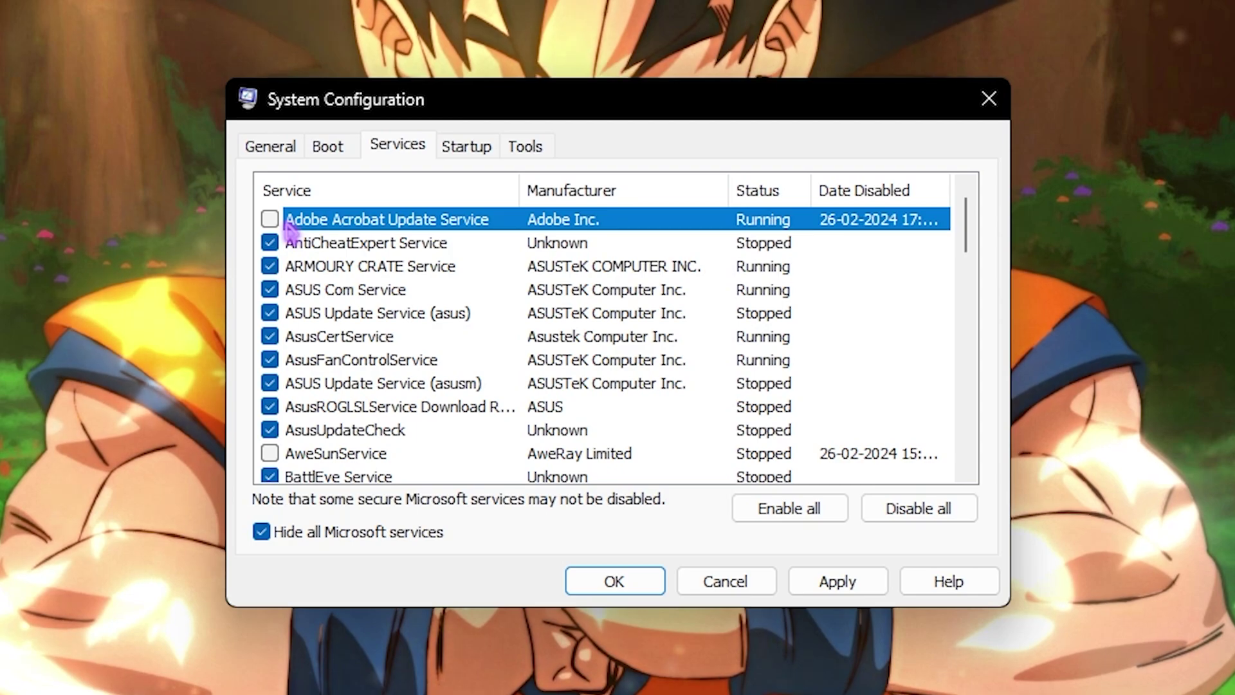
scroll(347, 456, "down", 3)
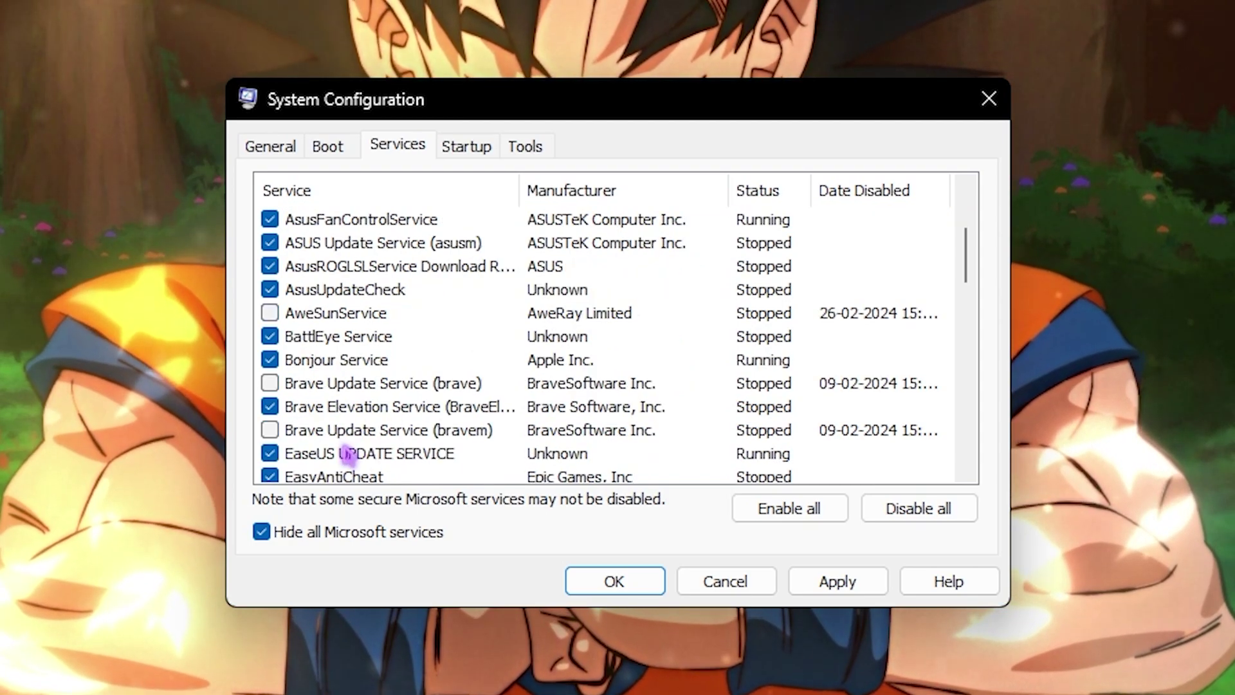
scroll(302, 360, "down", 1)
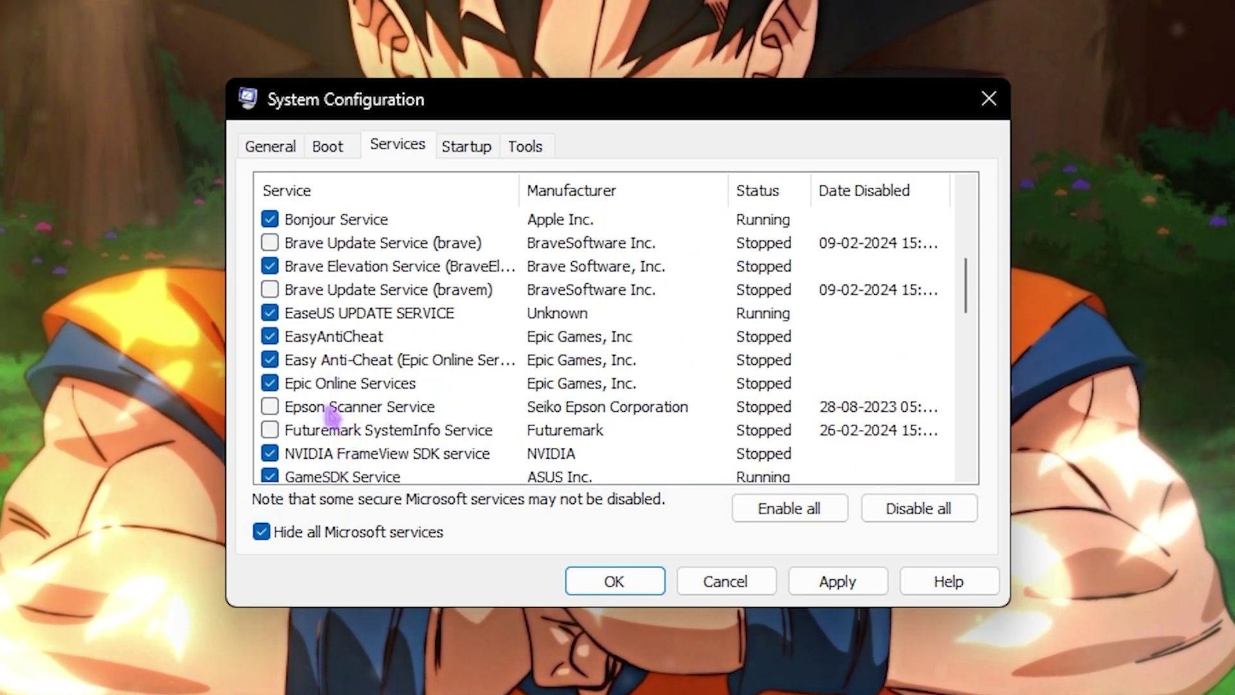
scroll(331, 414, "down", 1)
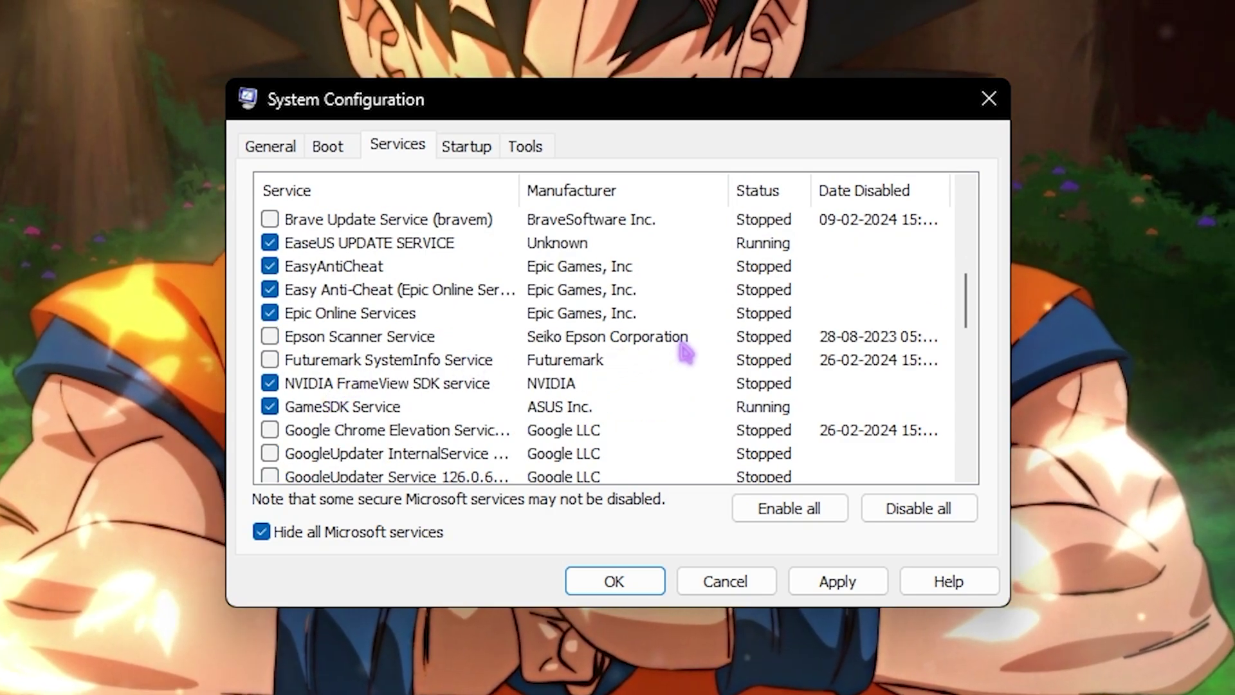
scroll(685, 350, "down", 7)
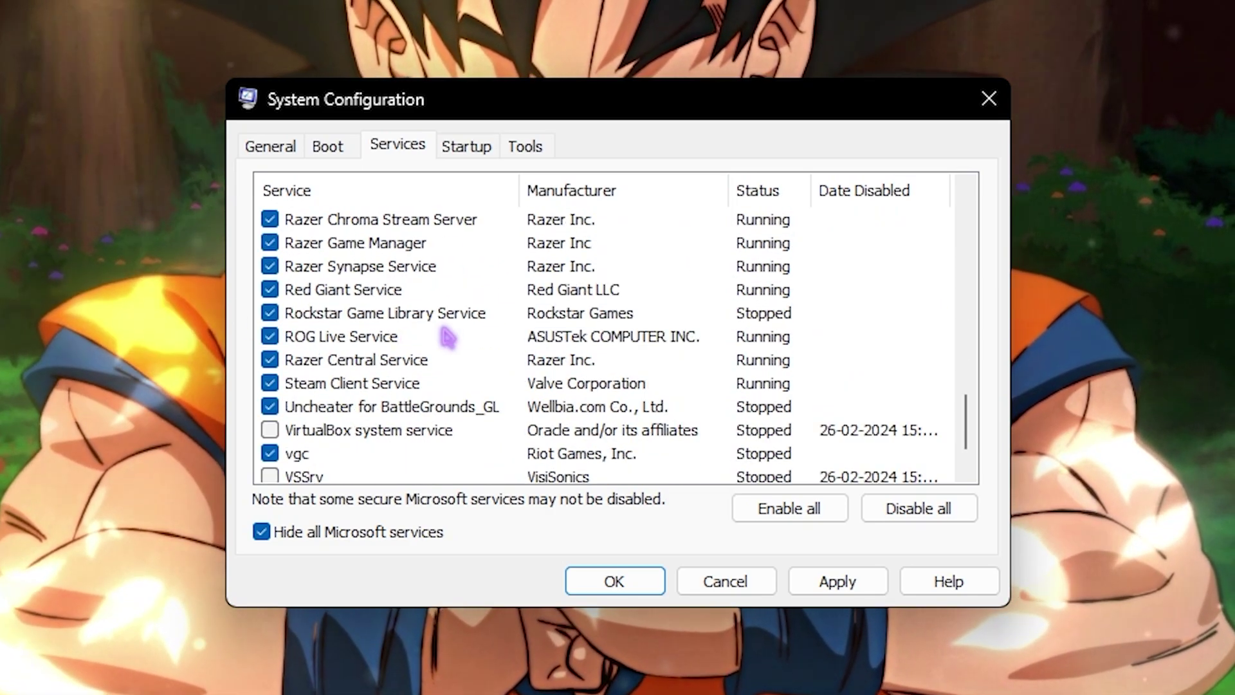
scroll(447, 336, "up", 10)
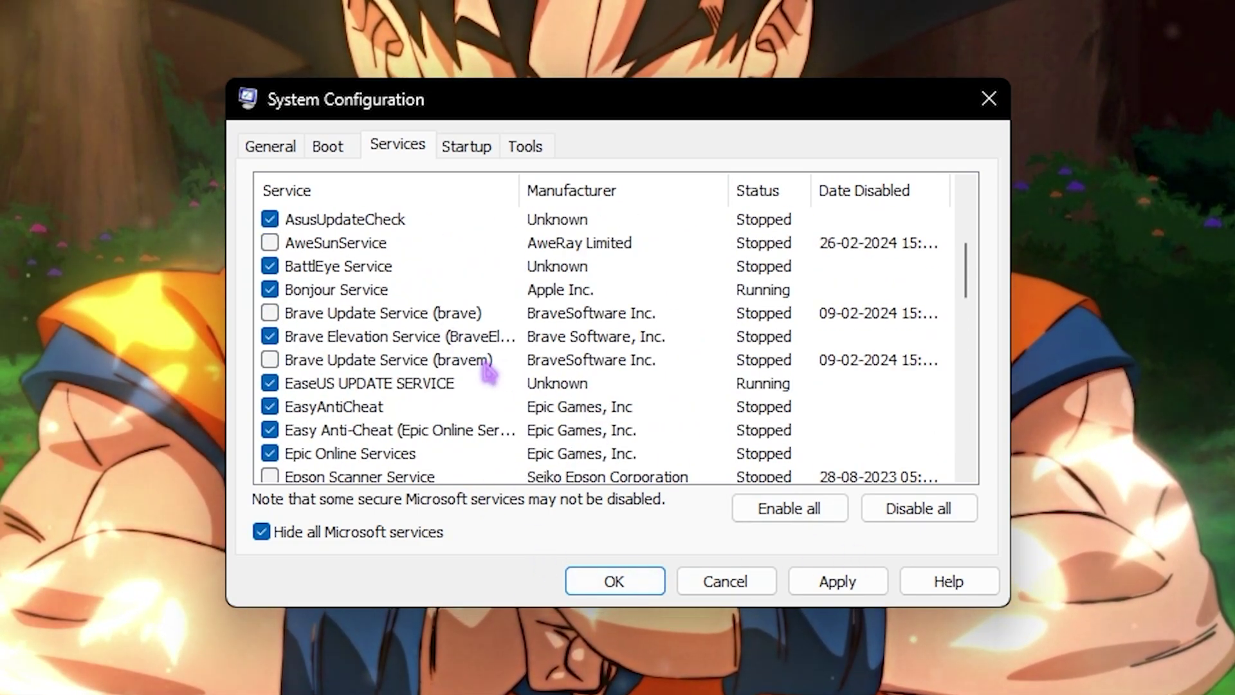
scroll(487, 370, "down", 8)
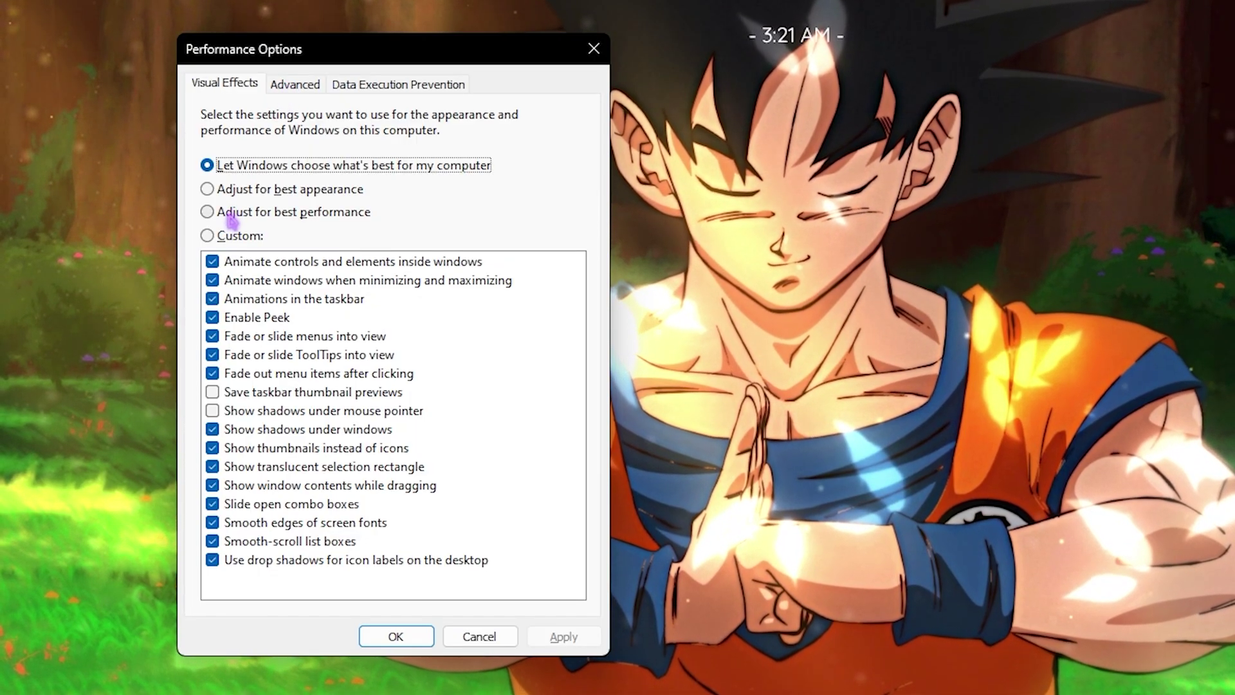
Switch visual effects to custom with only taskbar thumbnails, thumbnails over icons, smooth fonts and window drag contents
left_click(231, 214)
left_click(212, 393)
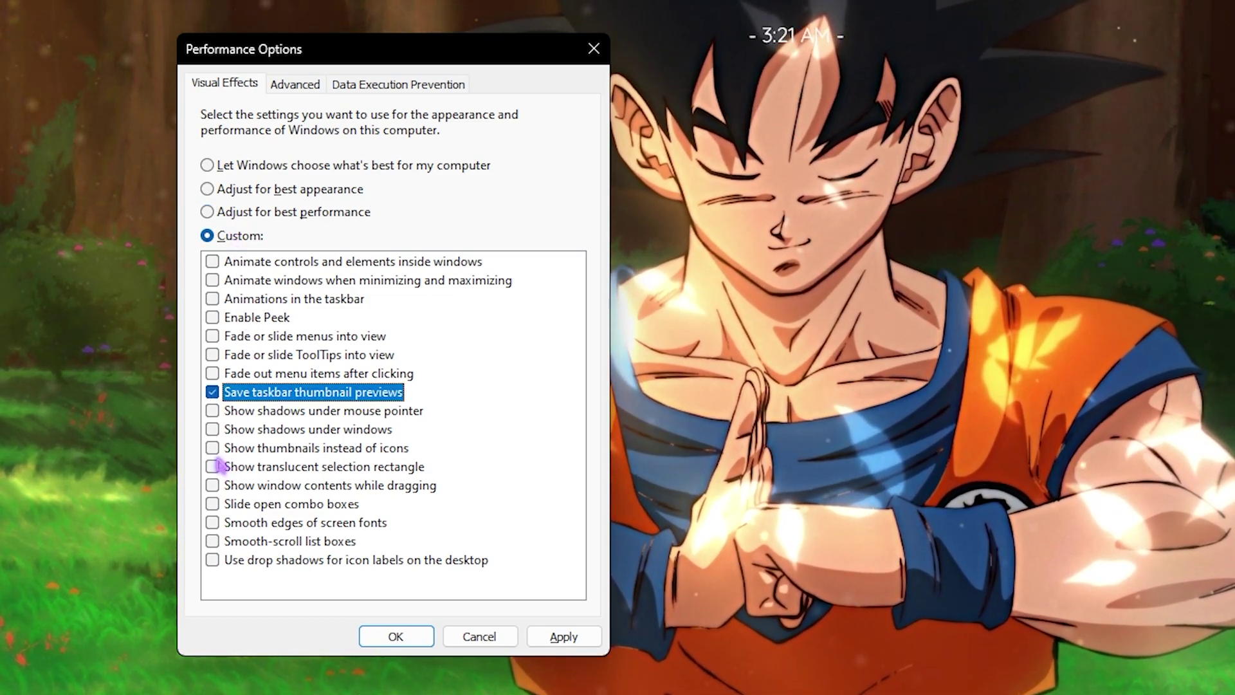
left_click(213, 465)
left_click(212, 448)
left_click(213, 466)
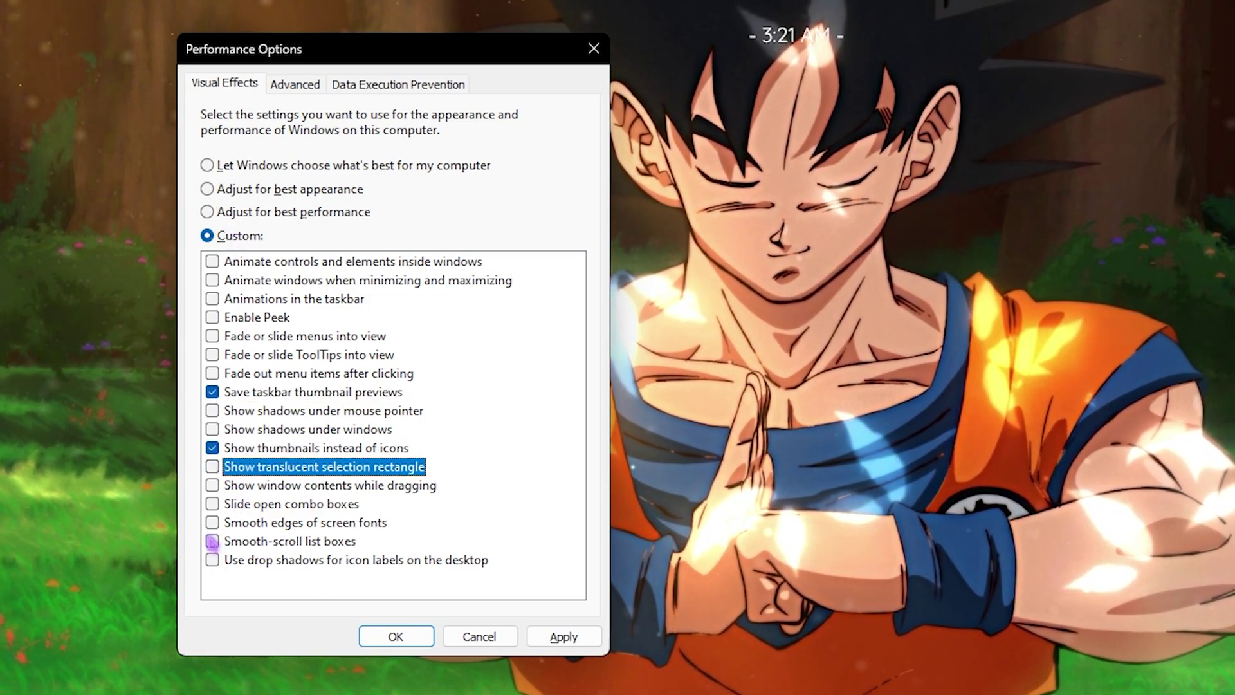
left_click(212, 522)
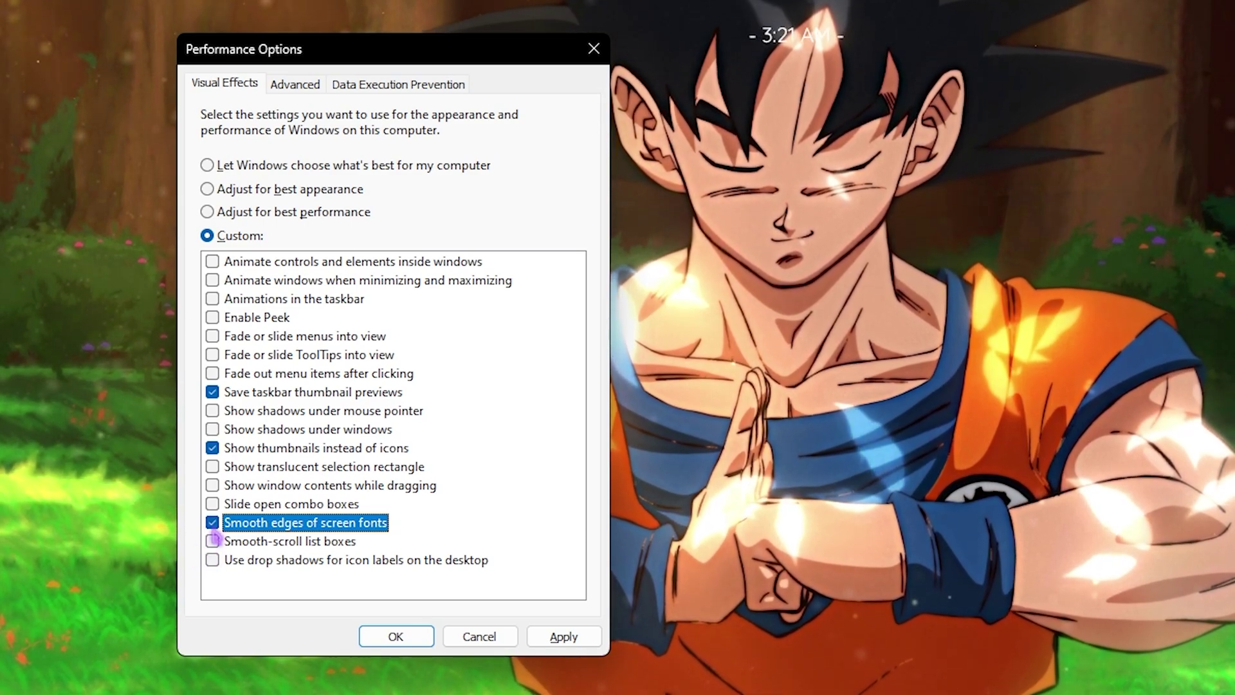
left_click(214, 485)
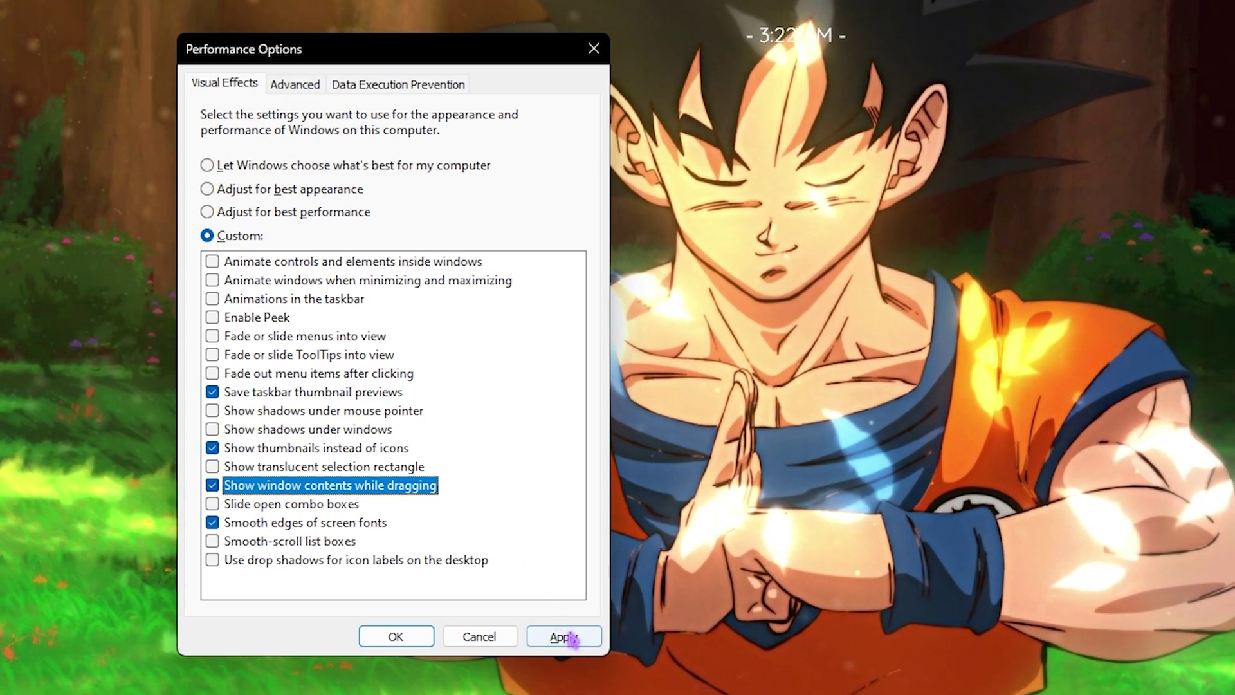
left_click(295, 83)
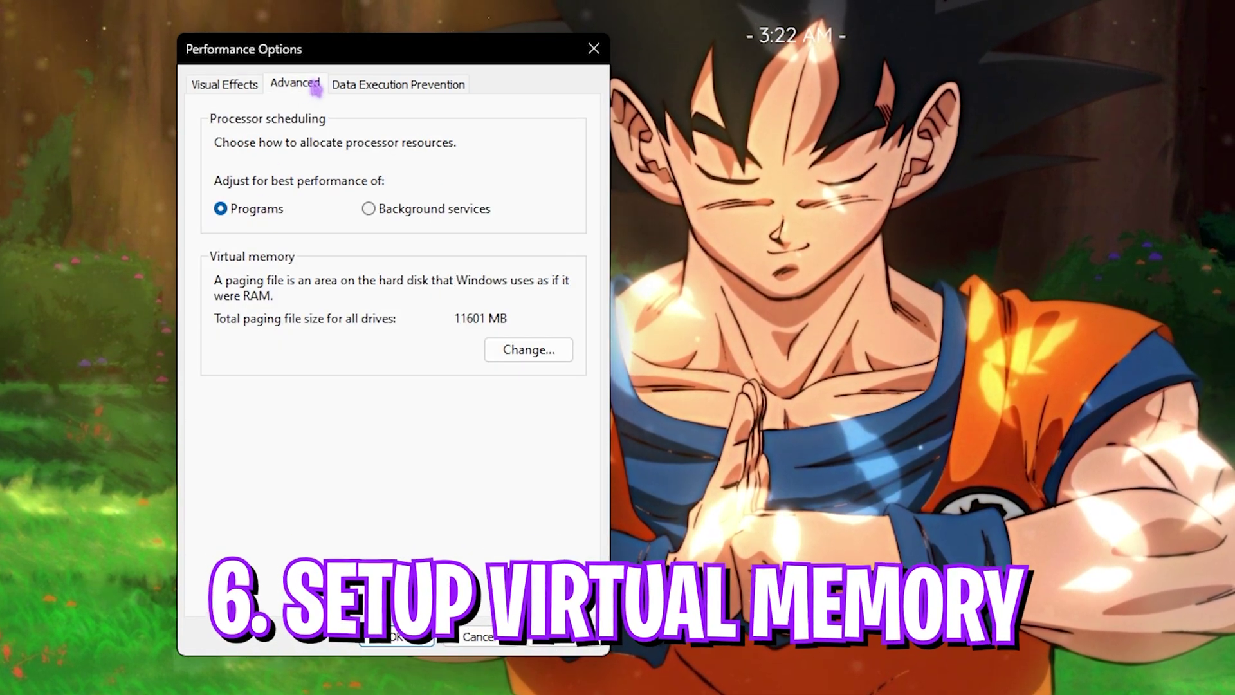
Open the Virtual Memory settings and select drive C:'s current initial paging size
left_click(492, 349)
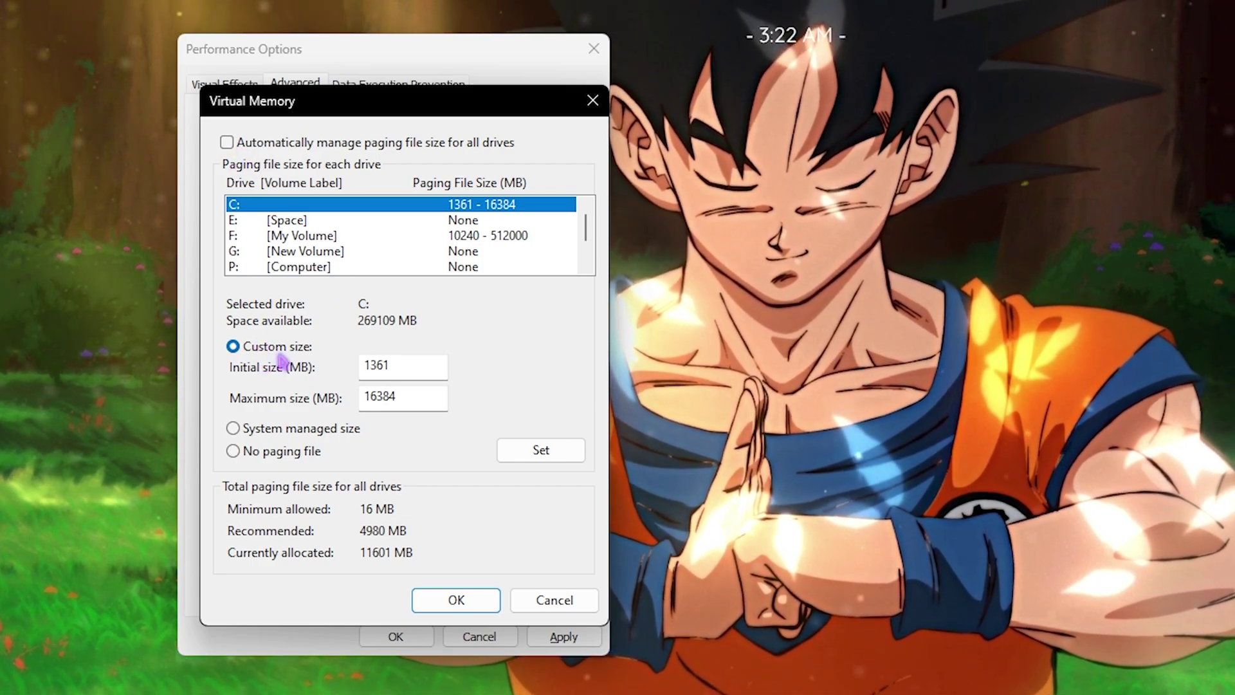
left_click_drag(405, 364, 269, 364)
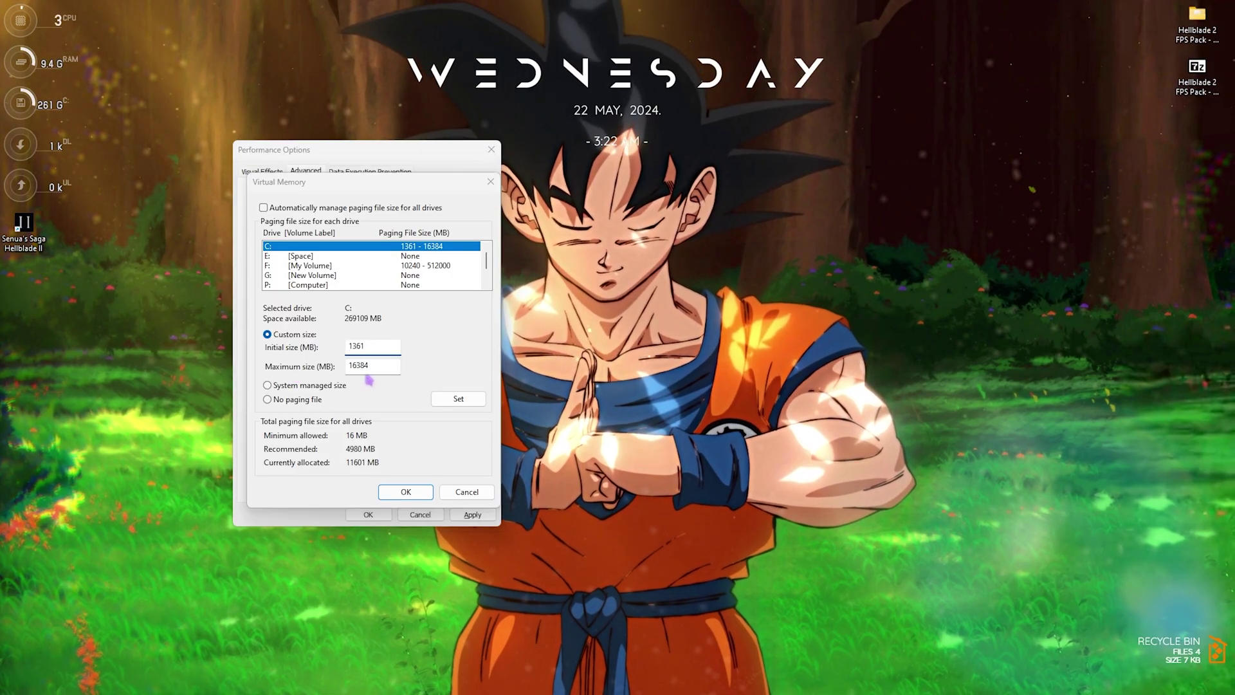
Check the installed physical memory (32 GB) in System Information
key("super")
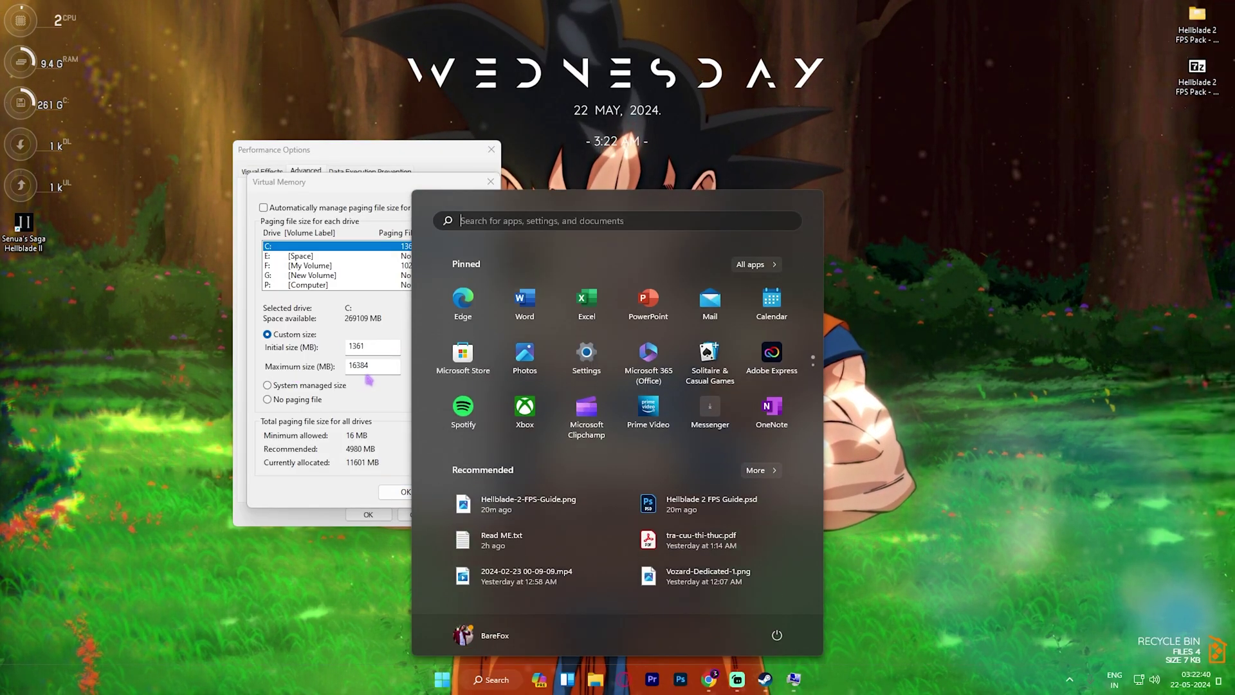
type("sys")
key("Return")
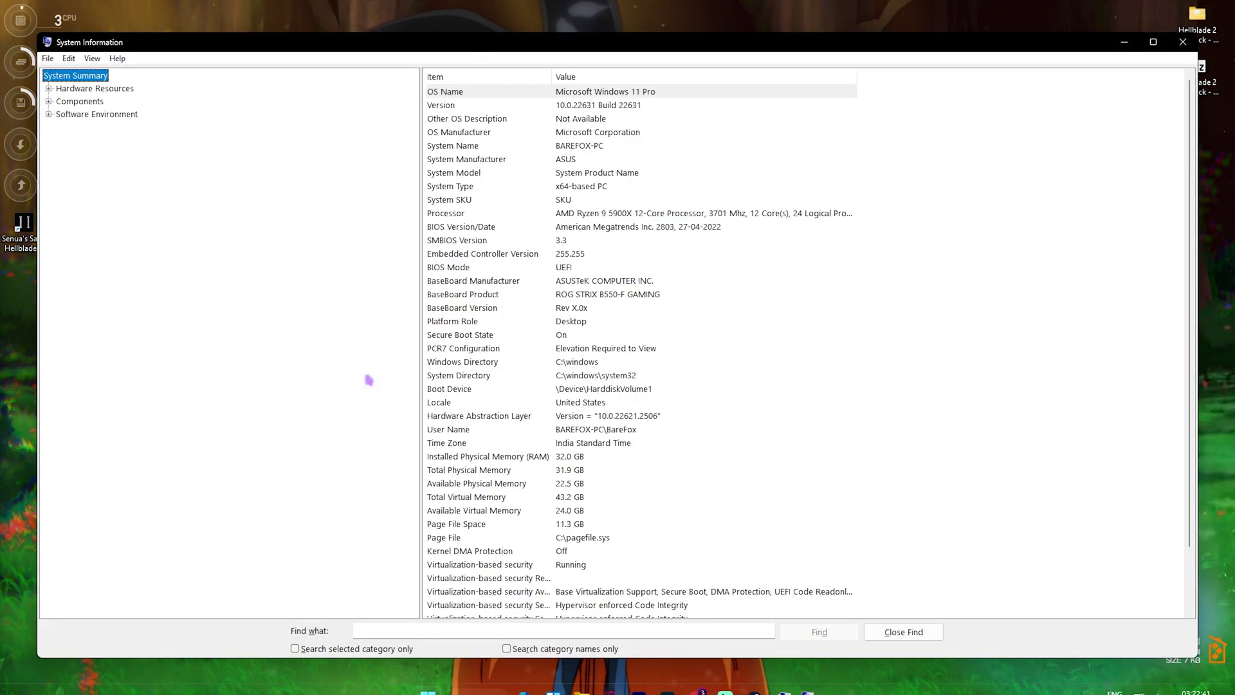
left_click(494, 456)
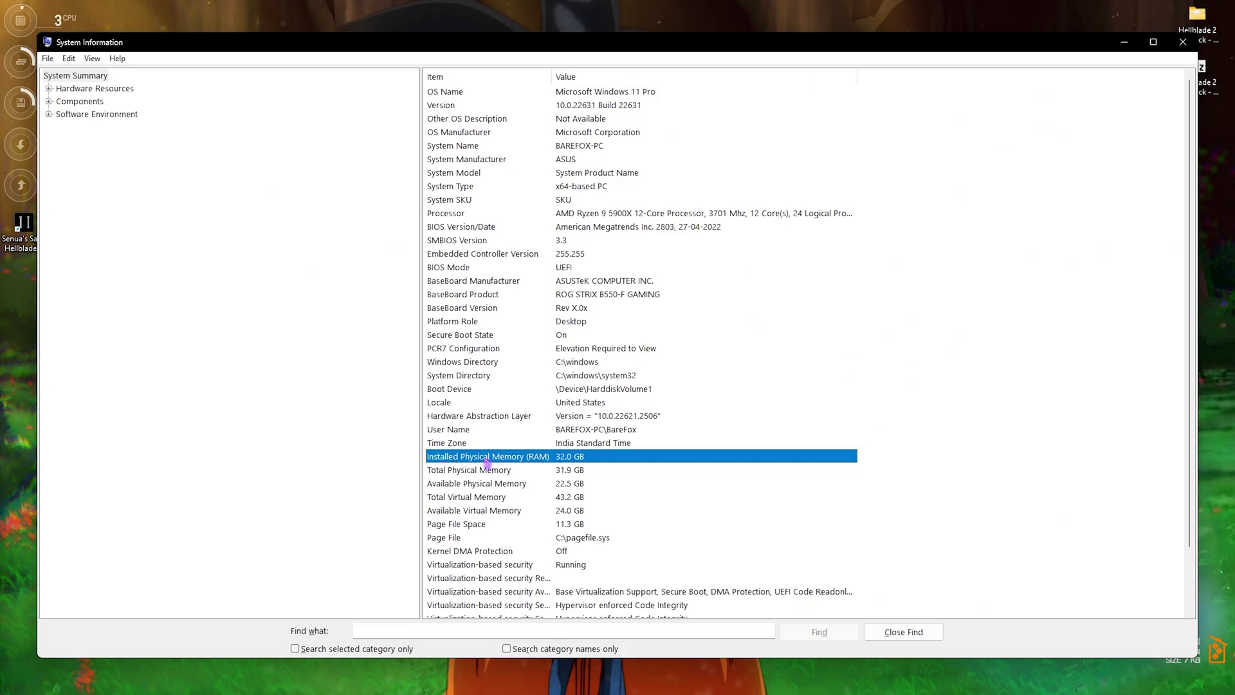
left_click(1182, 42)
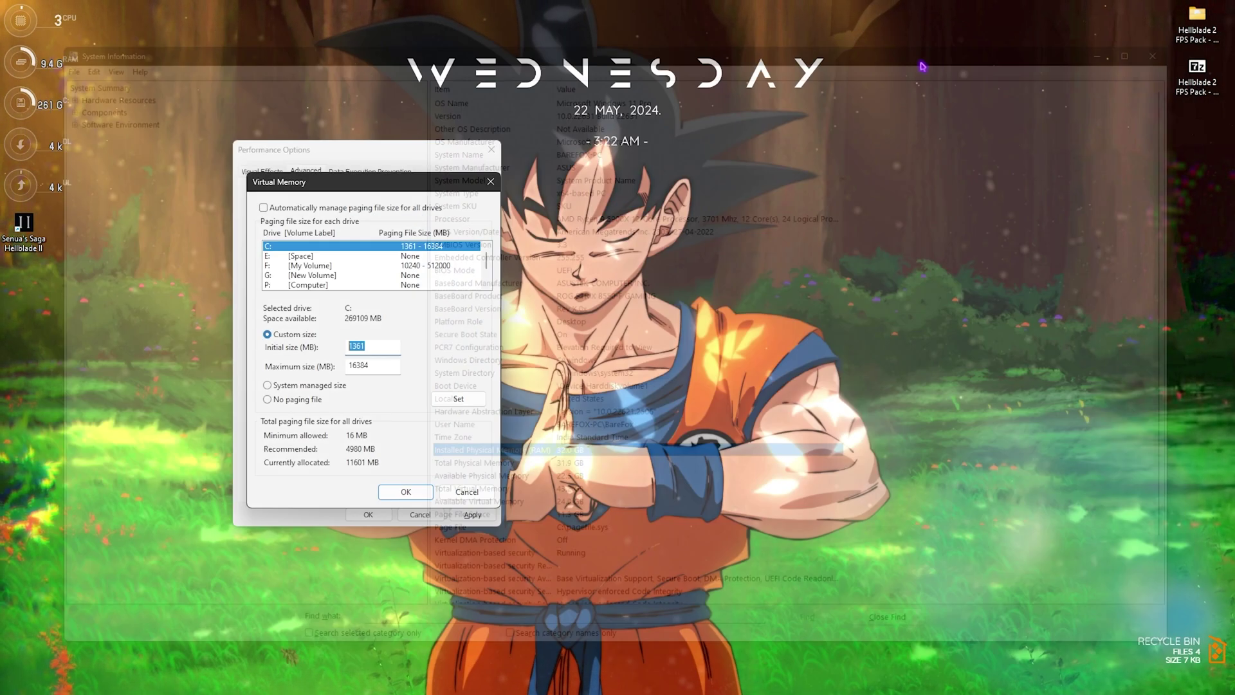
Launch Calculator and place it beside the virtual memory settings
key("super")
type("calculator")
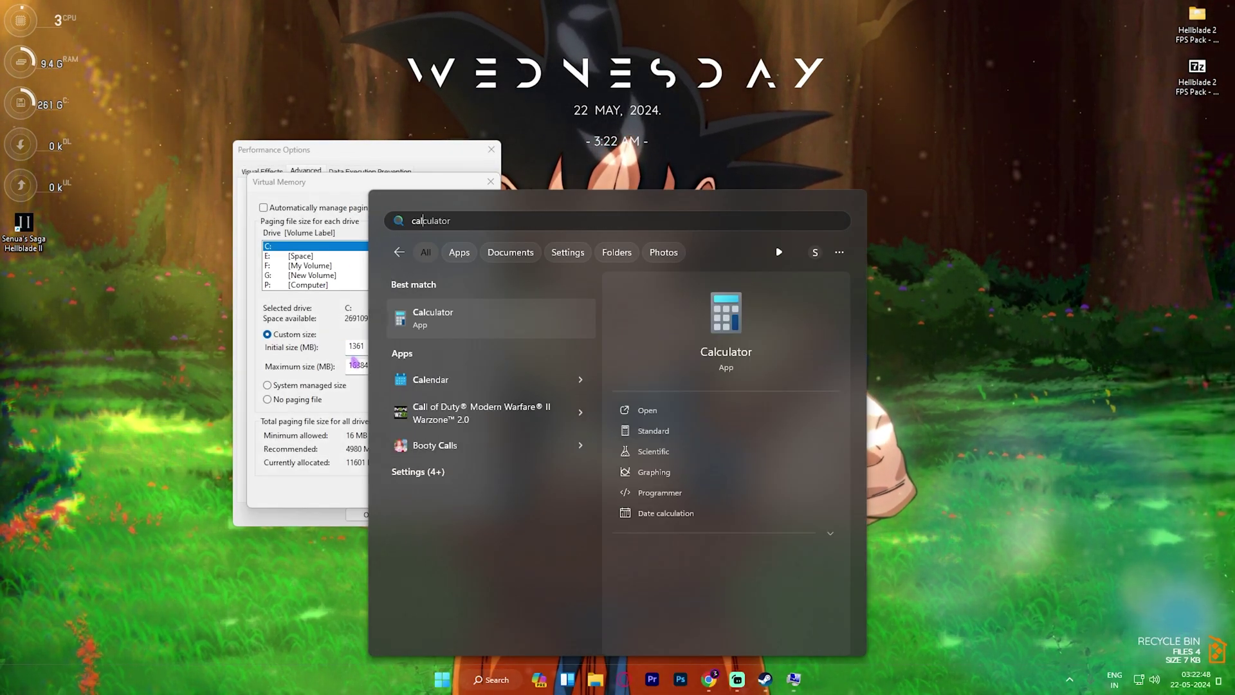
key("Return")
left_click_drag(493, 122, 645, 200)
Compute 32 × 1024 ÷ 2 in Calculator to get 16,384
left_click(710, 521)
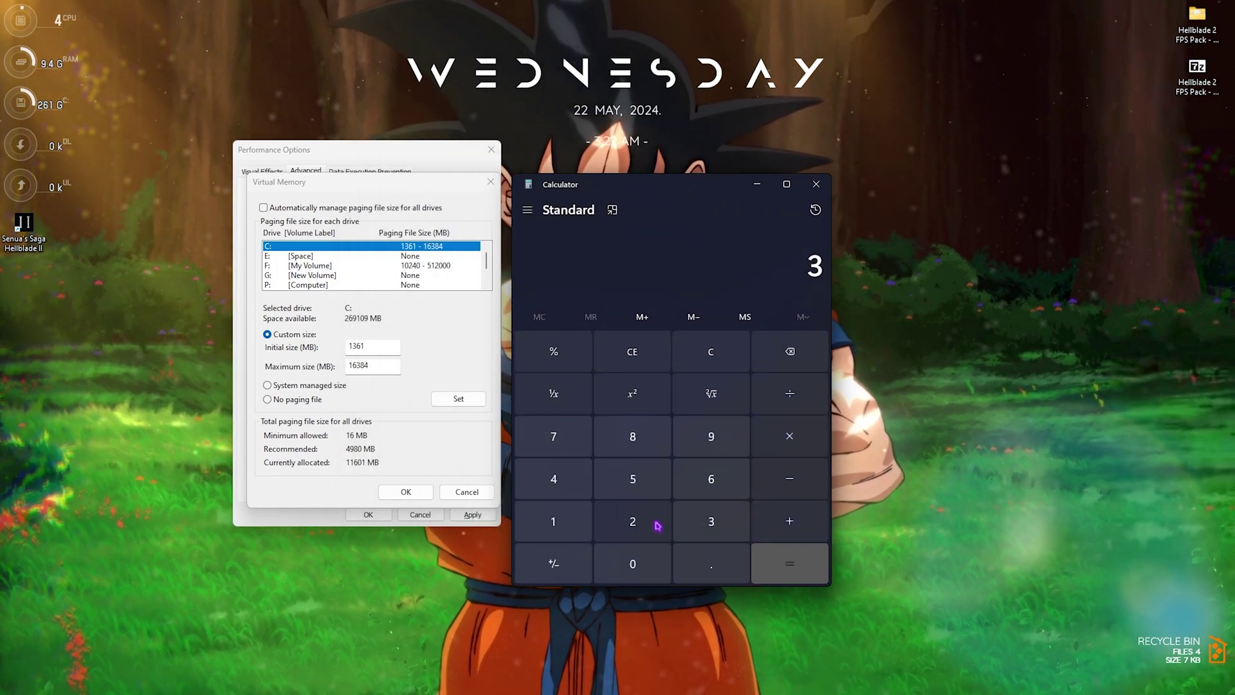
left_click(632, 521)
left_click(789, 436)
left_click(554, 521)
left_click(619, 562)
left_click(632, 521)
left_click(554, 478)
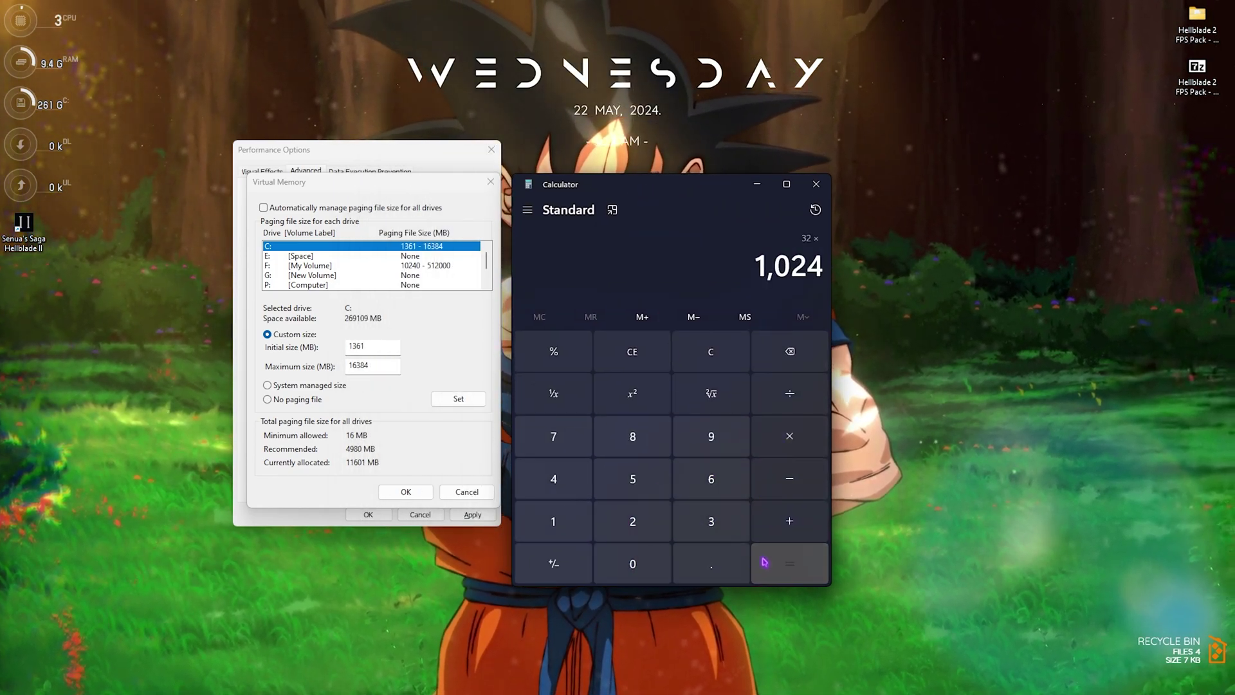
left_click(789, 563)
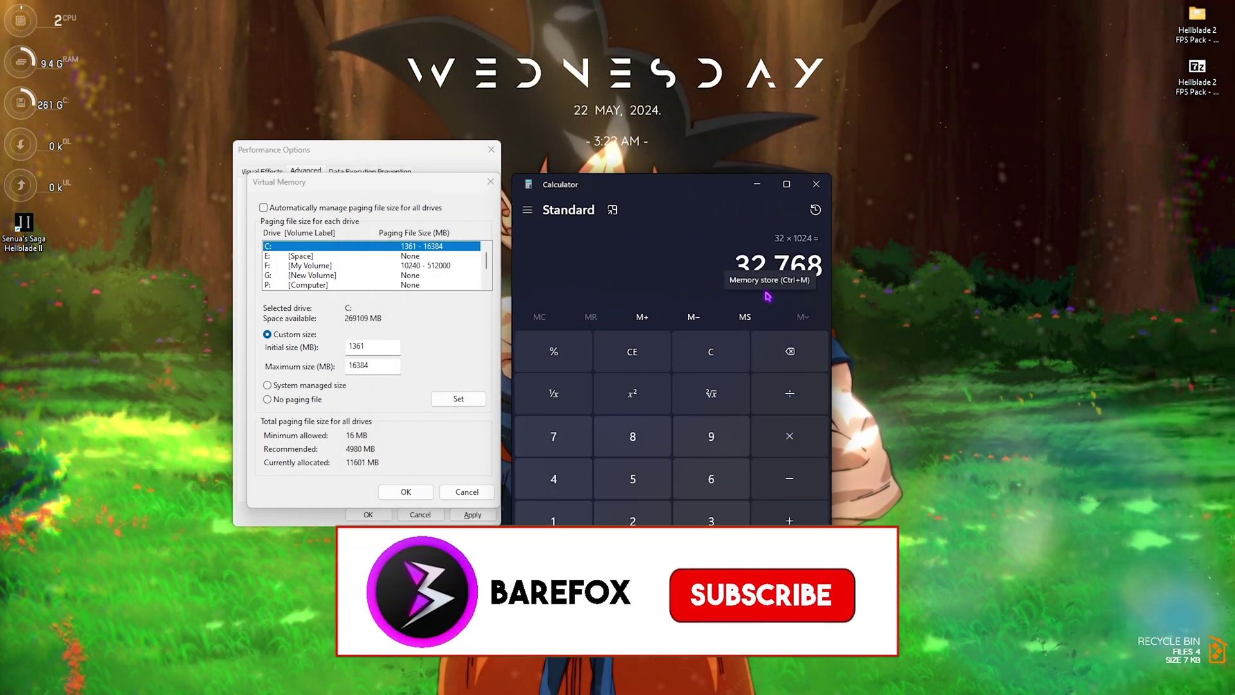
left_click(790, 393)
left_click(632, 521)
left_click(789, 562)
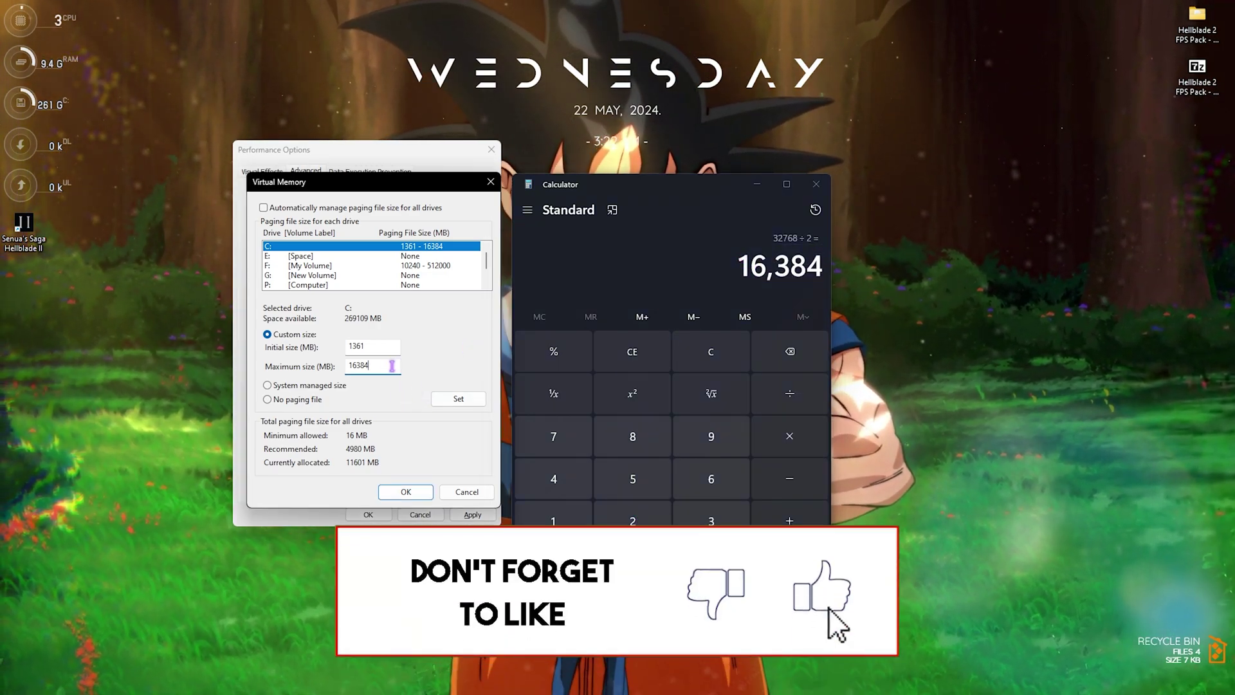
Set drive C:'s paging file to 1361–16384 MB and close the virtual memory settings
key("alt+Tab")
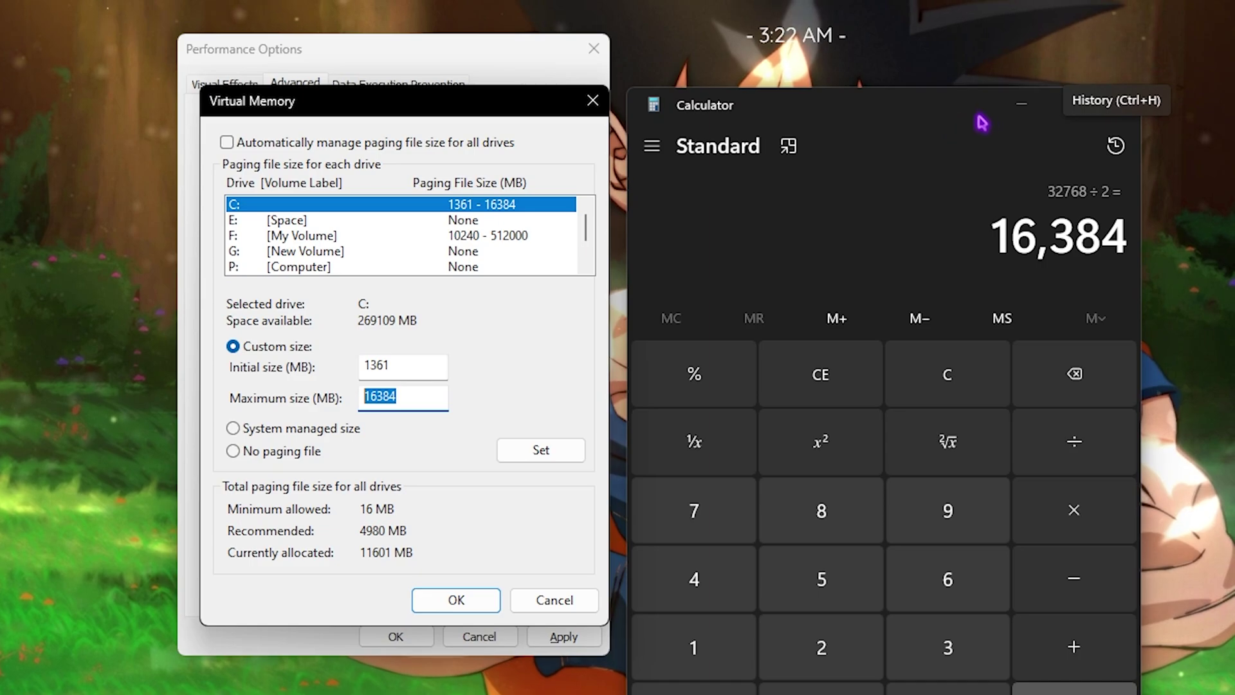
left_click(1116, 107)
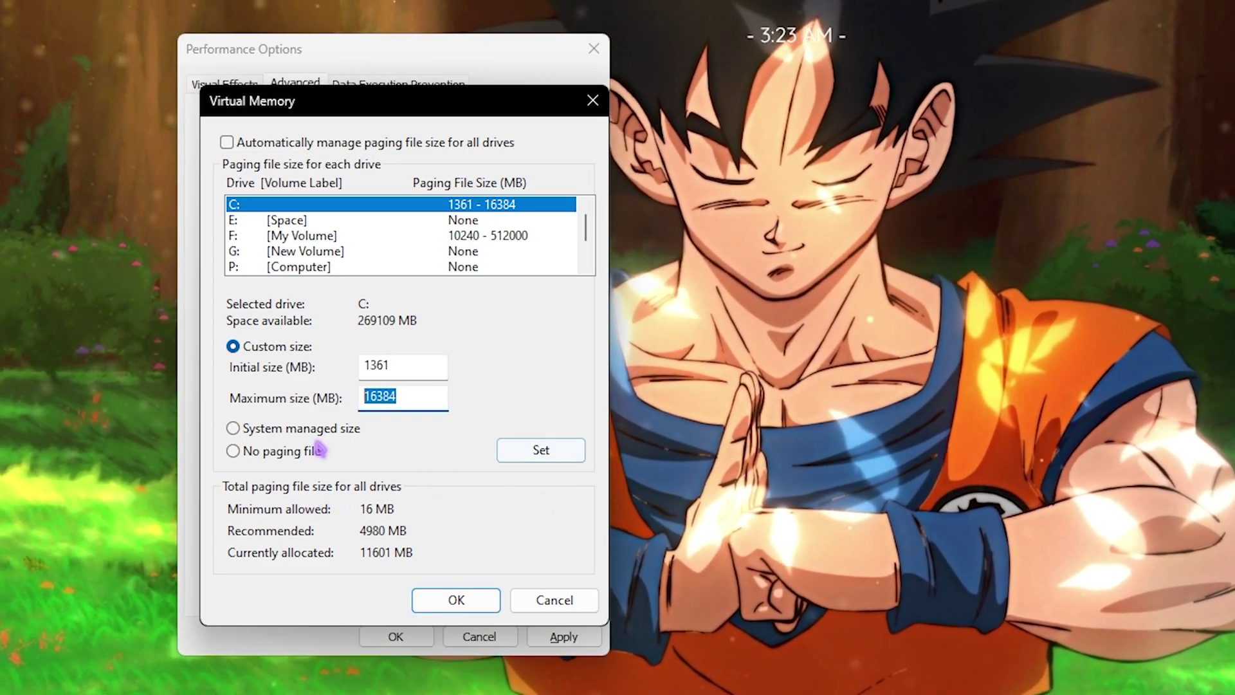
left_click(508, 450)
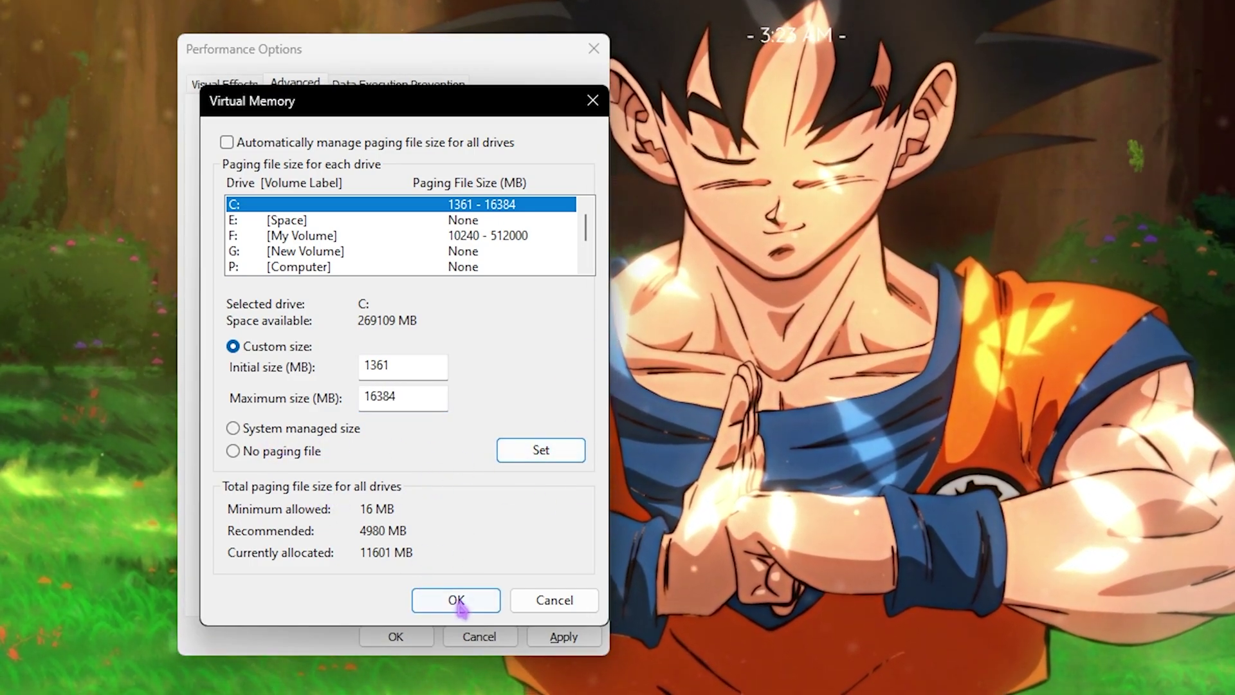
left_click(456, 600)
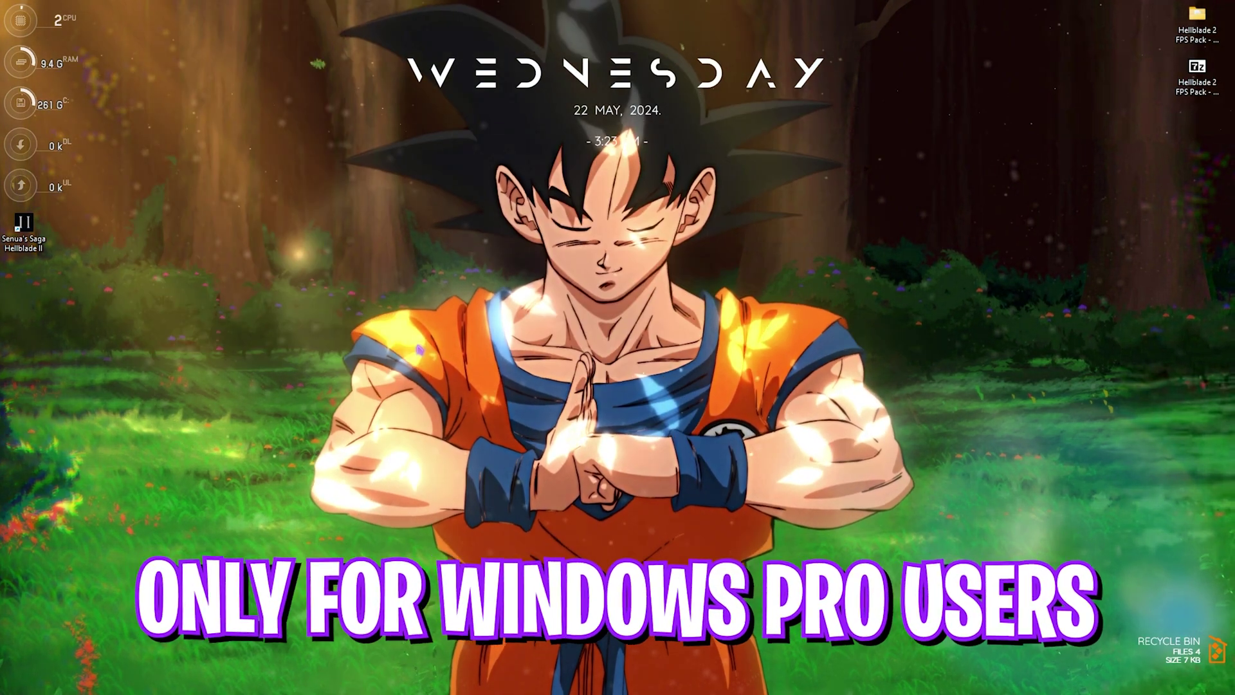
In Local Group Policy Editor, navigate to Administrative Templates > Windows Components > App Privacy
key("super")
type("local")
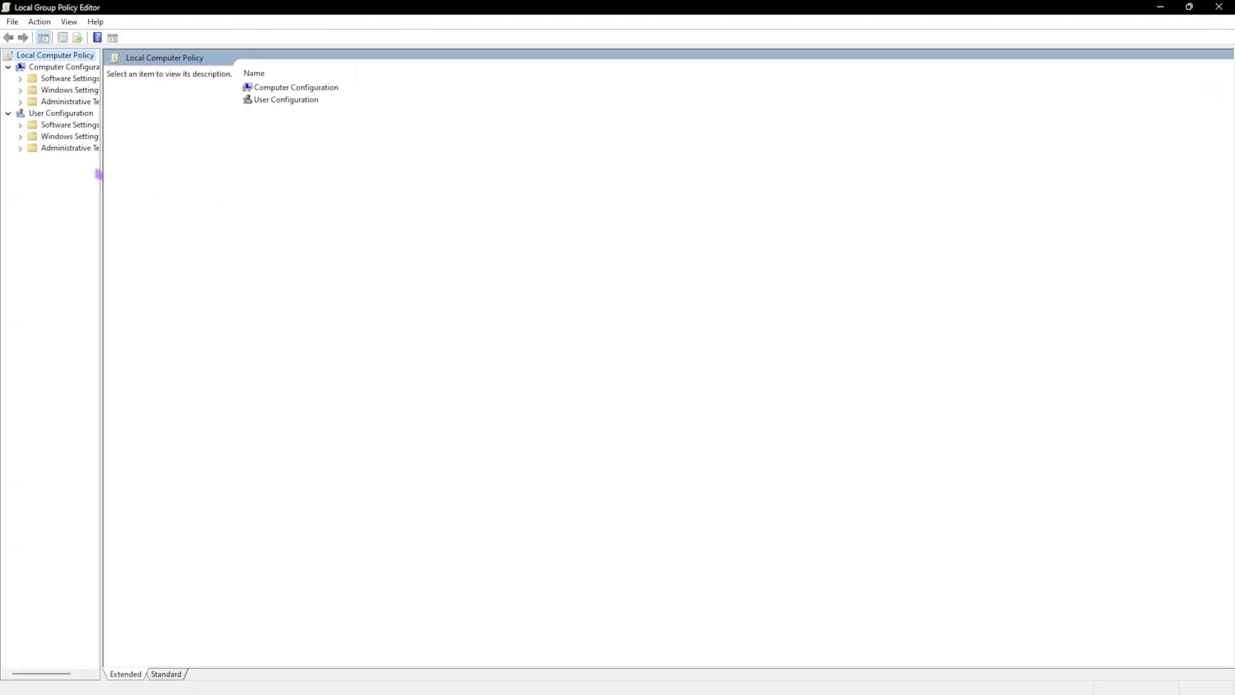
left_click_drag(101, 170, 224, 169)
left_click(20, 102)
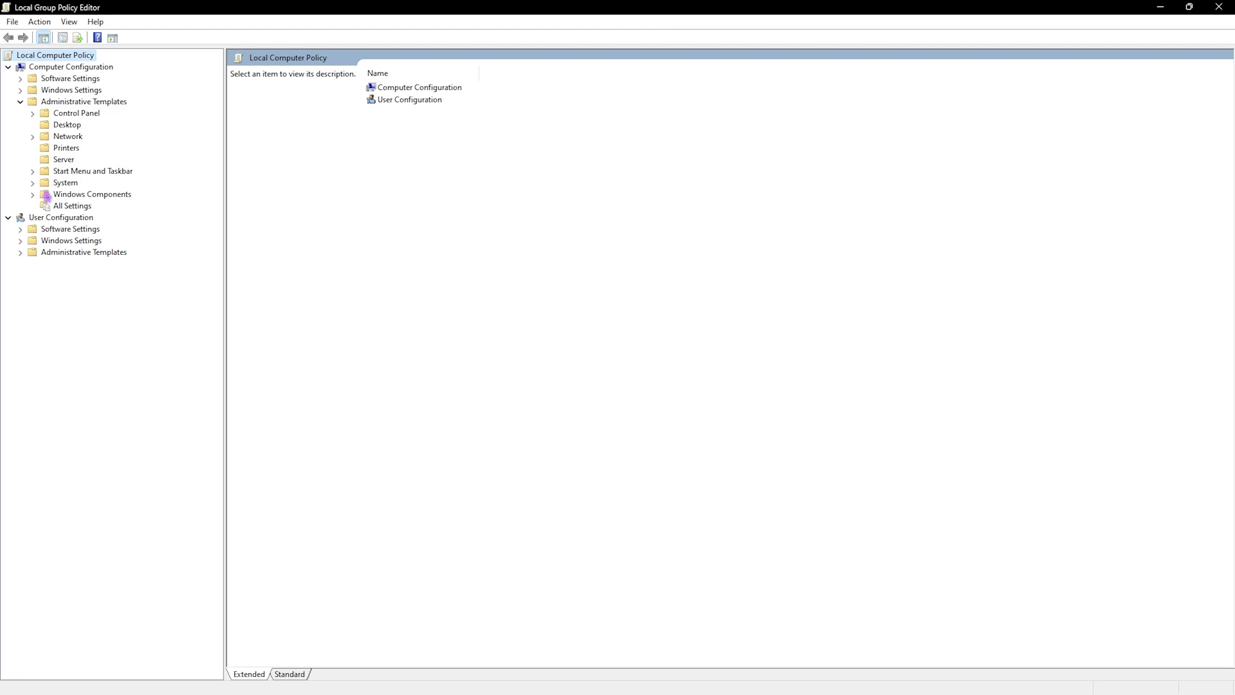
left_click(32, 194)
left_click(85, 102)
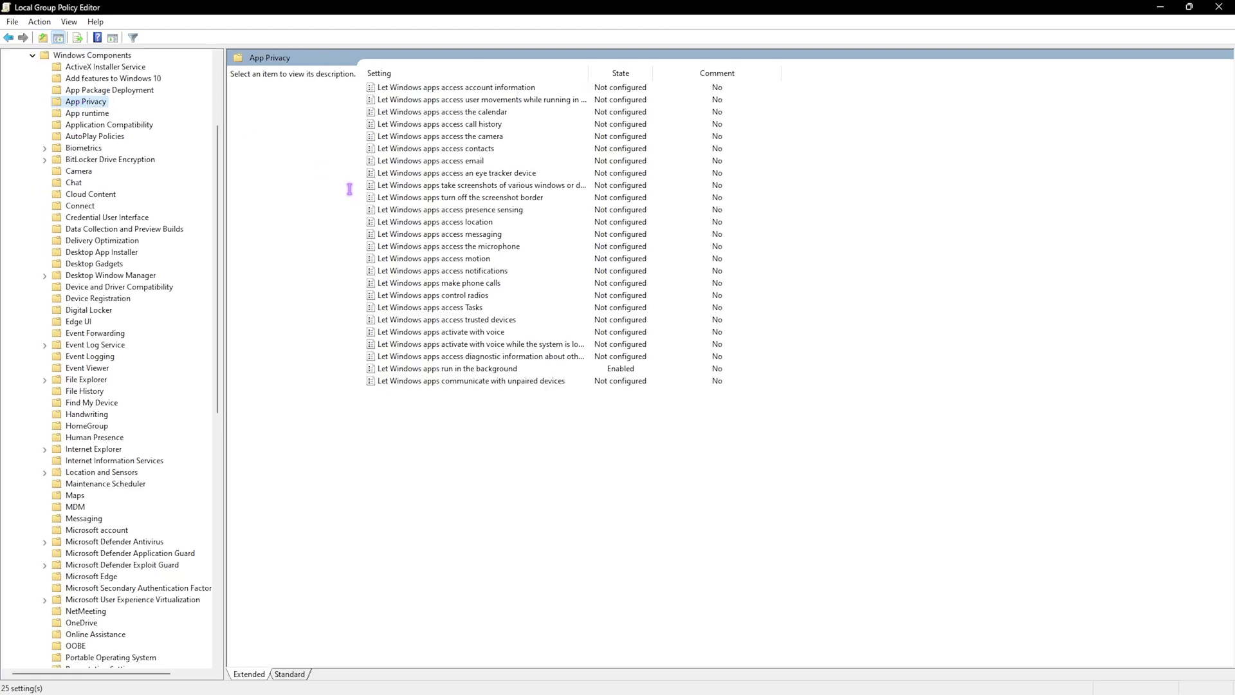
left_click(417, 370)
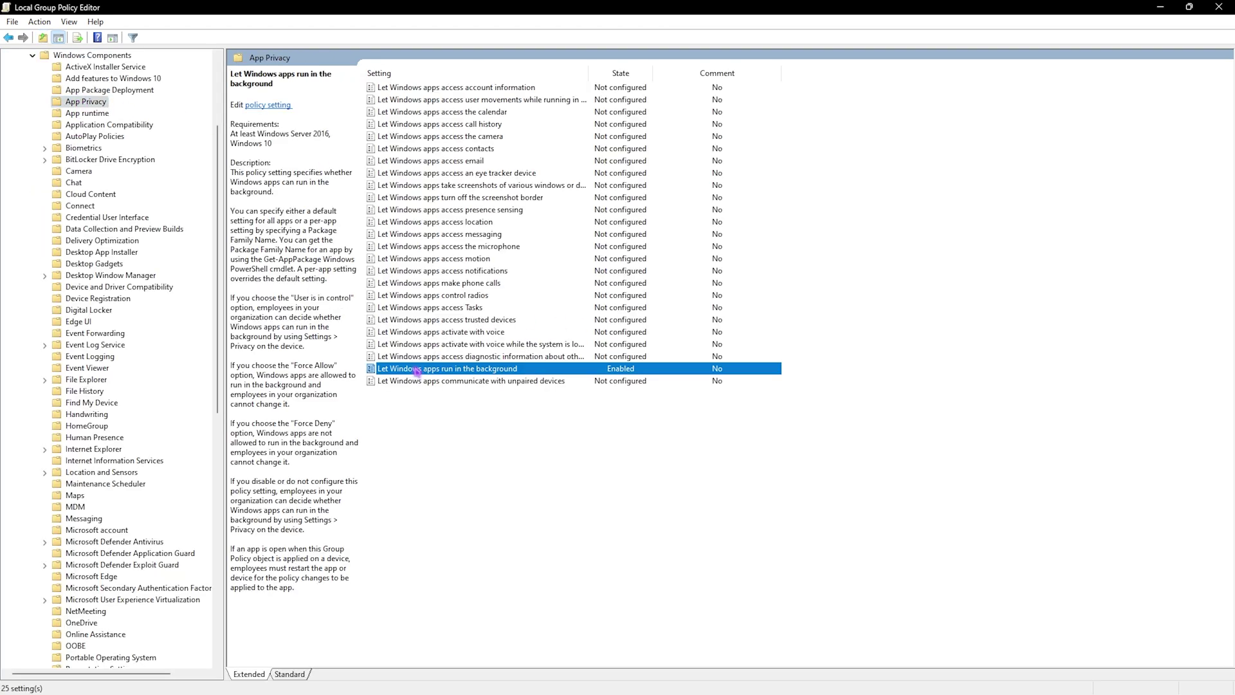
Enable 'Let Windows apps run in the background' with Force Deny as the default for all apps
double_click(394, 372)
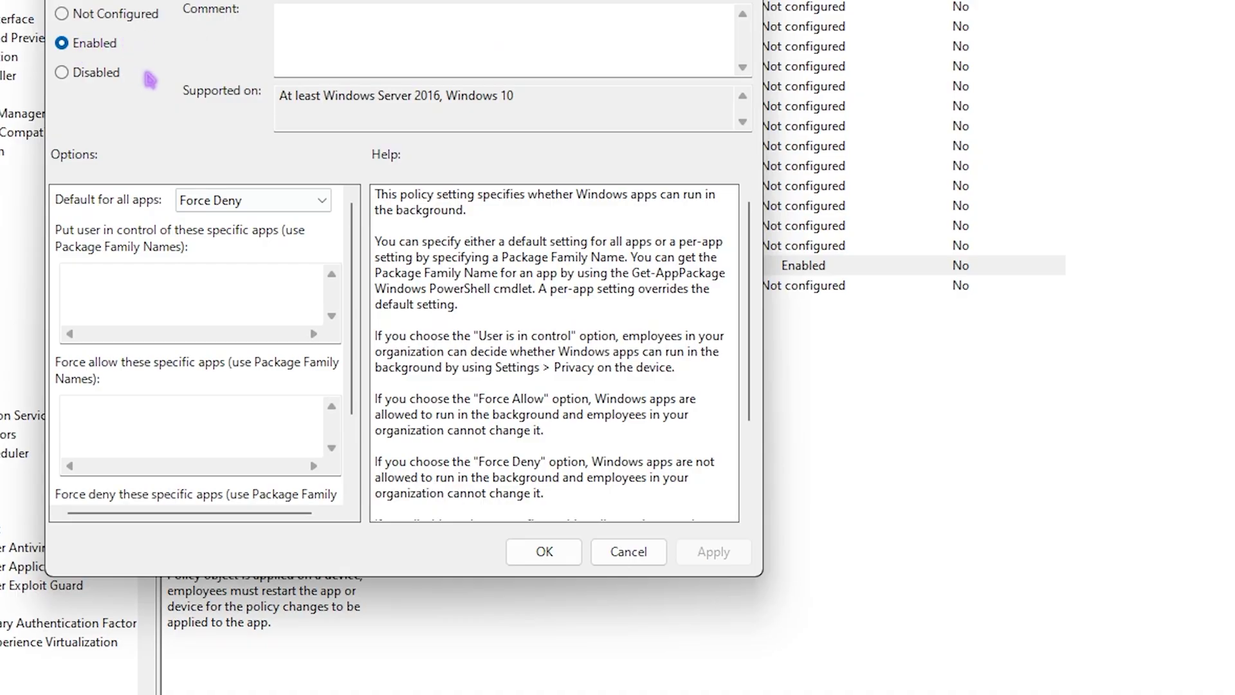
left_click(212, 201)
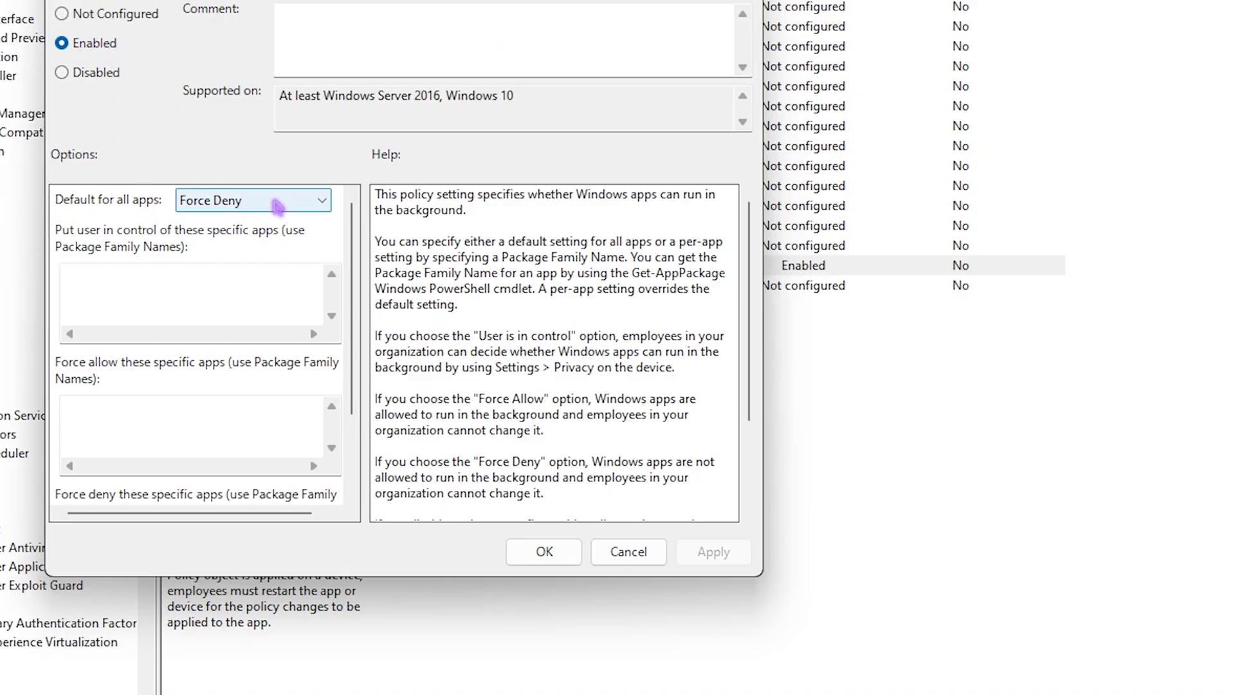
left_click(233, 255)
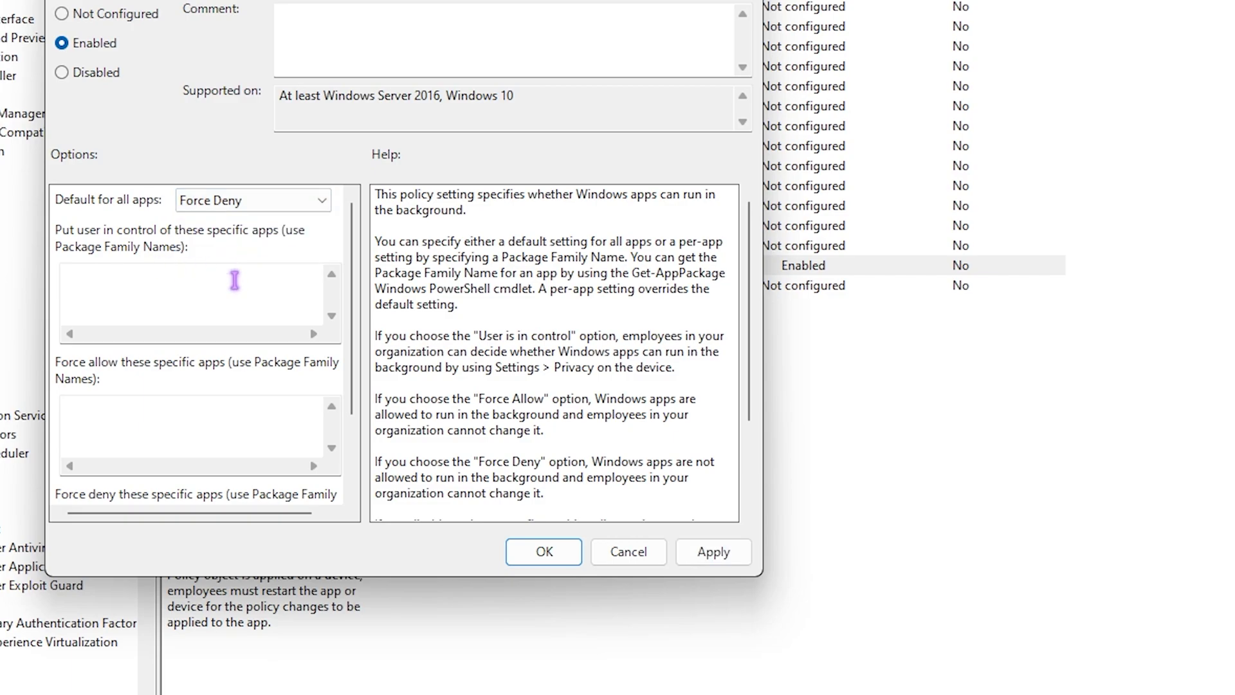
left_click(711, 551)
left_click(580, 161)
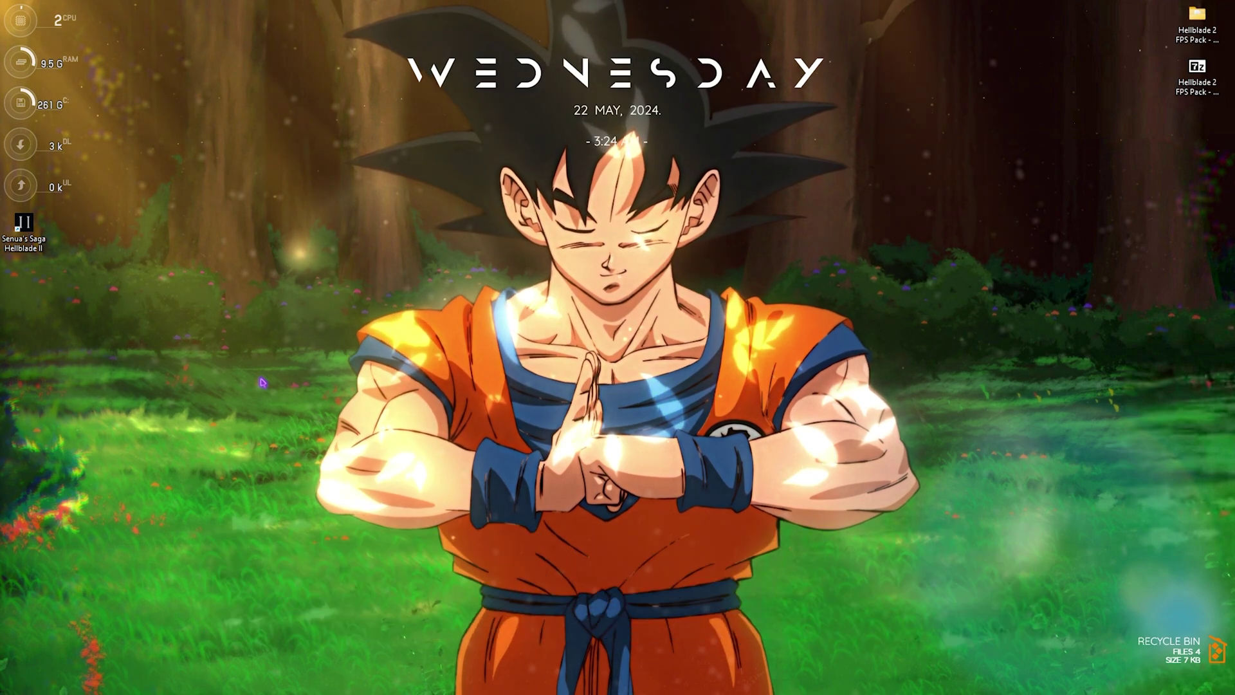
From 'Create a restore point', select Local Disk (C:) and create a restore point named 'Hellblade'
key("super")
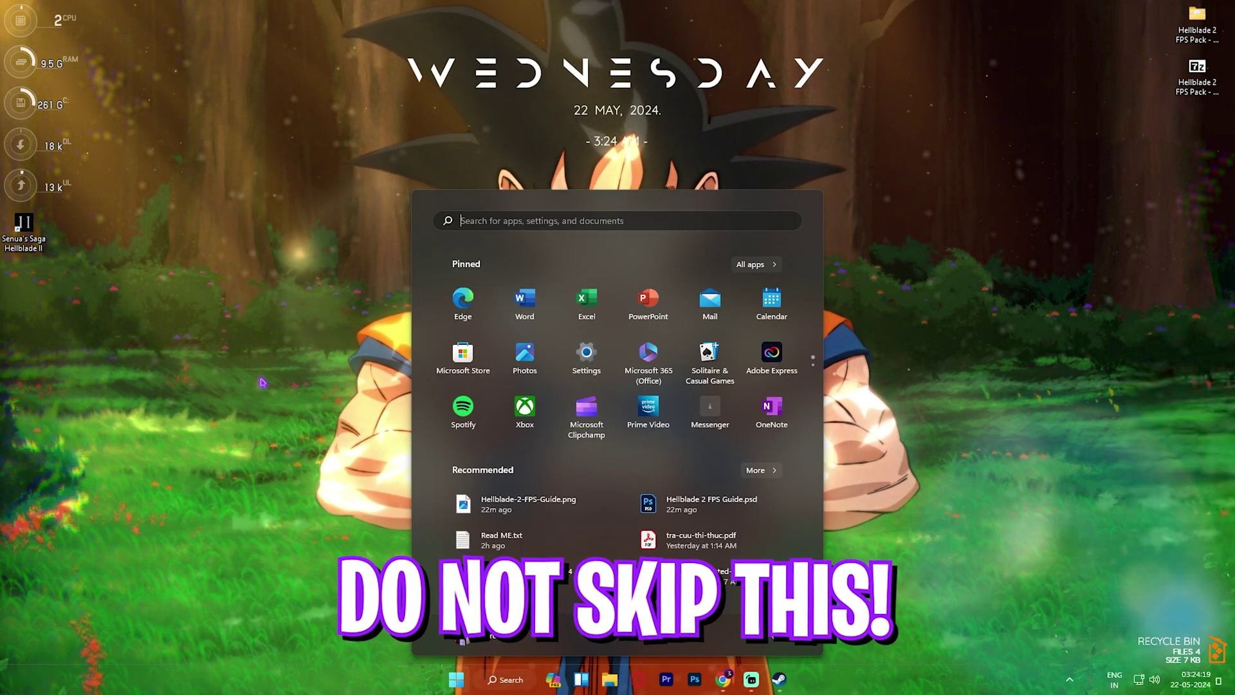
type("create a restore point")
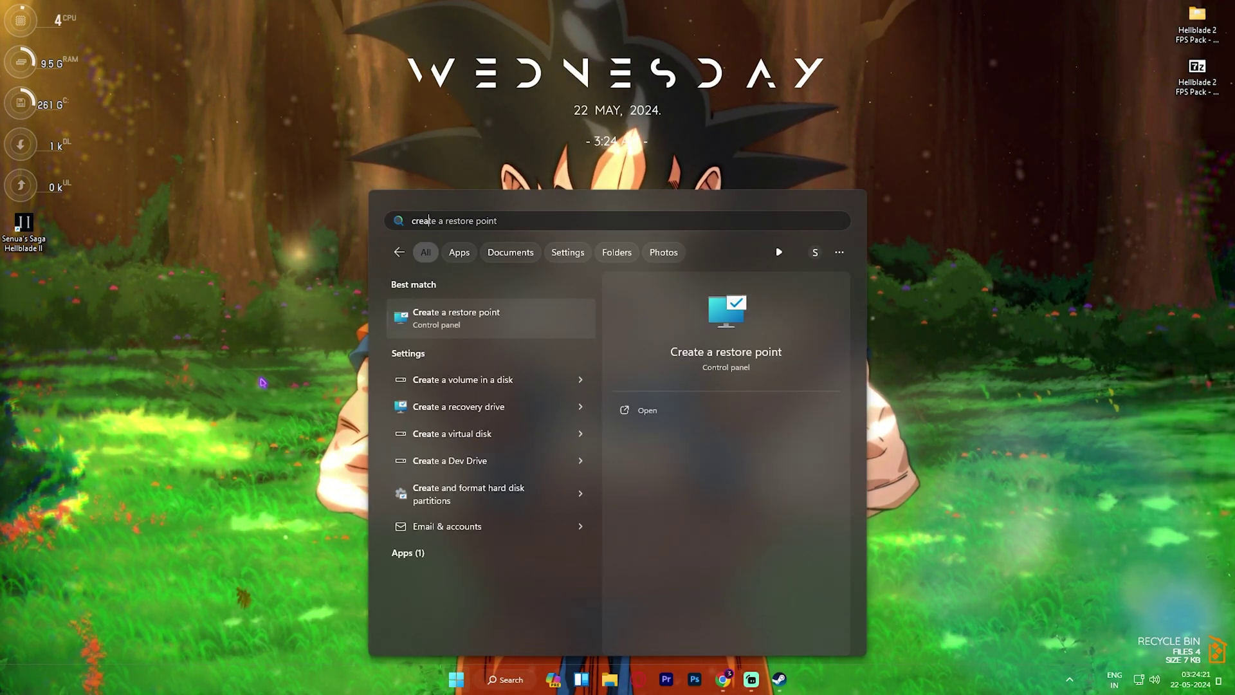
key("Return")
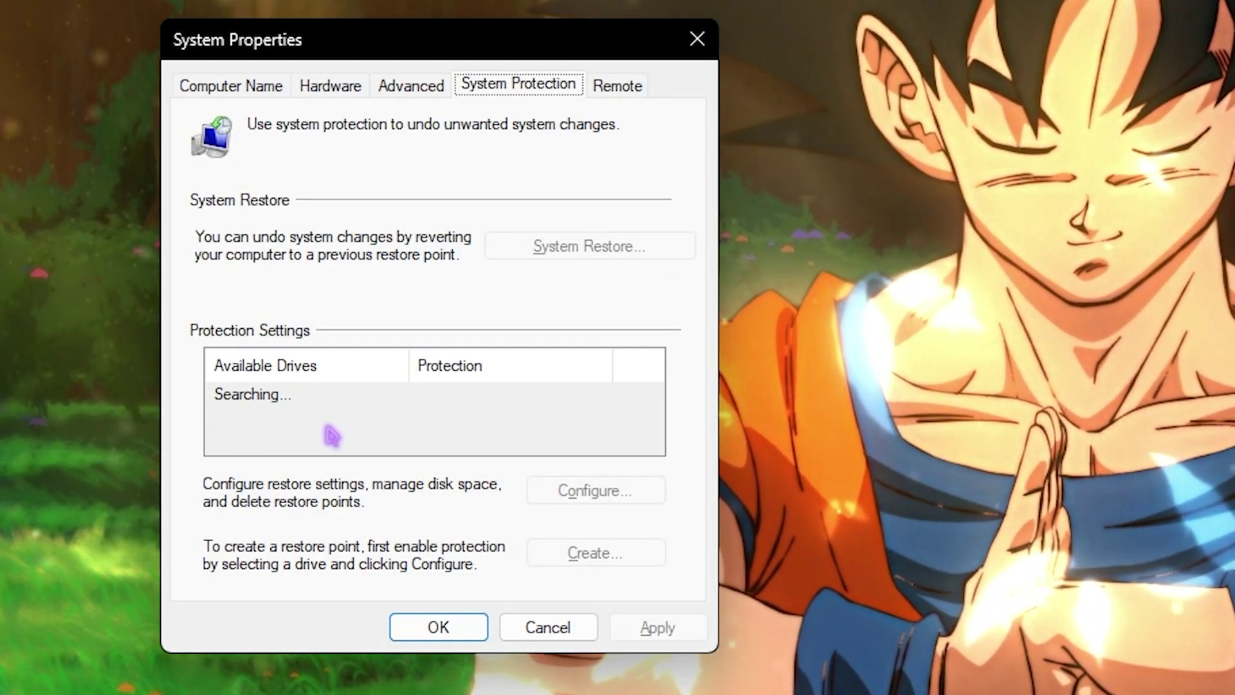
scroll(322, 438, "down", 1)
left_click(317, 440)
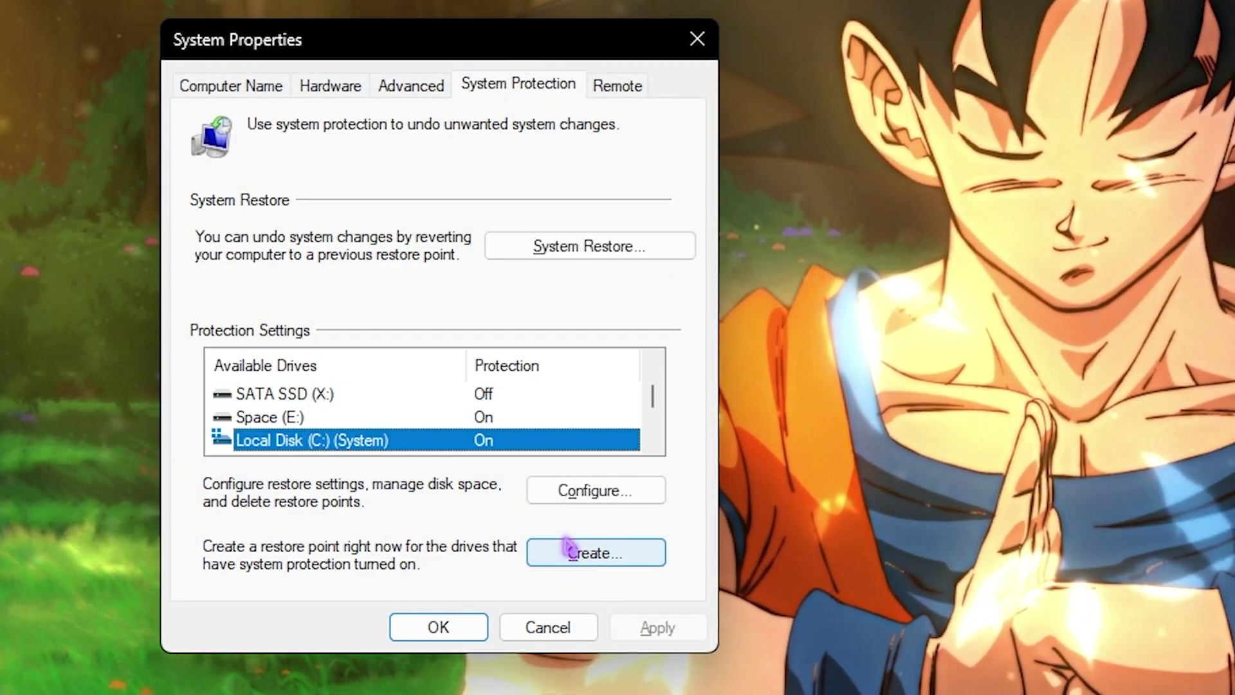
left_click(568, 548)
type("He")
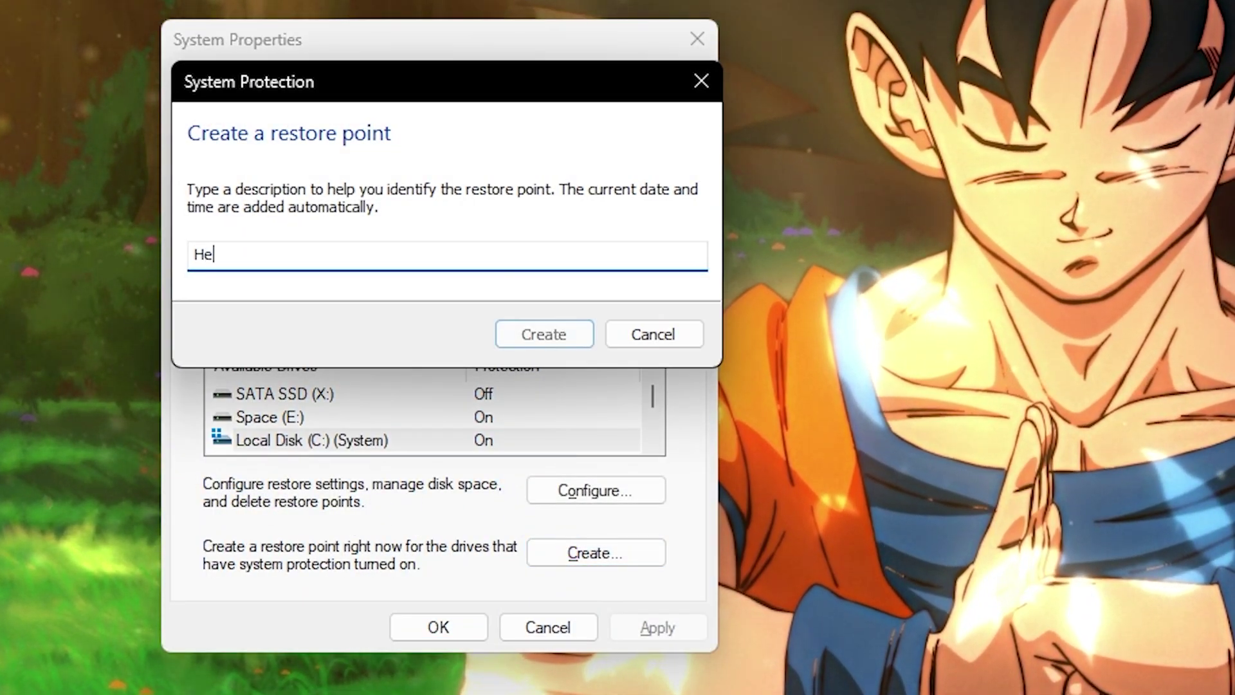
type("llb")
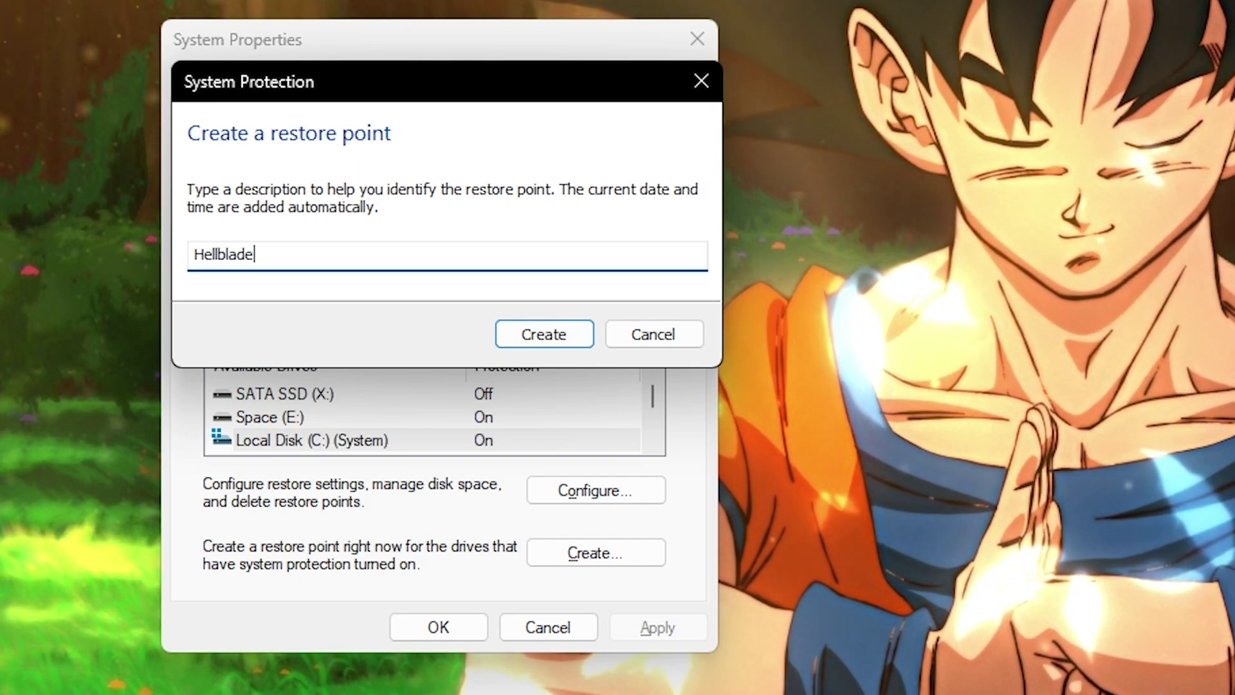
type("lade")
key("Return")
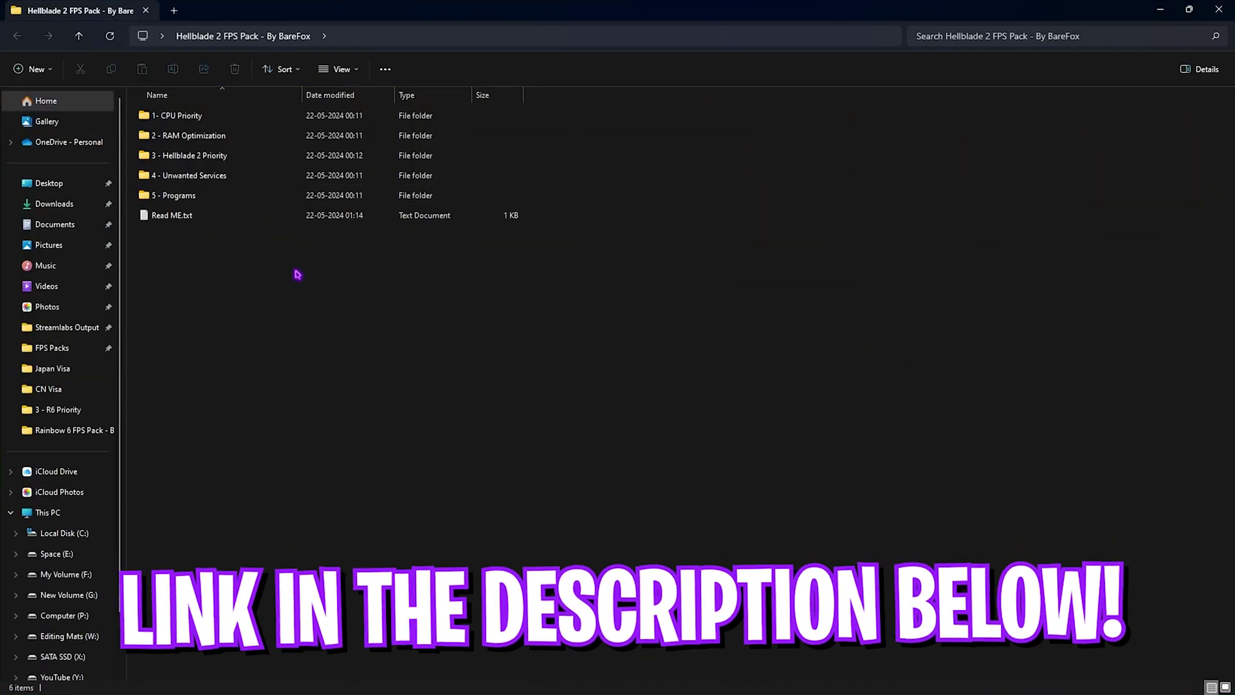
left_click_drag(281, 264, 193, 122)
left_click(195, 333)
double_click(193, 122)
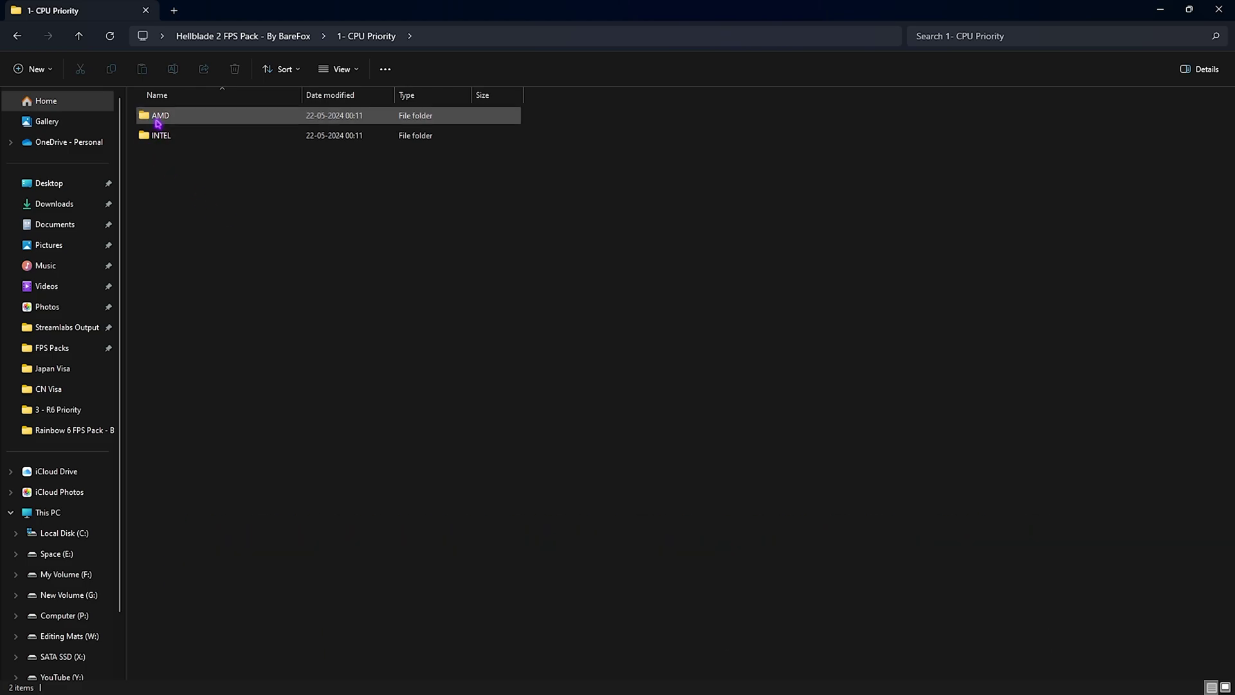
double_click(162, 115)
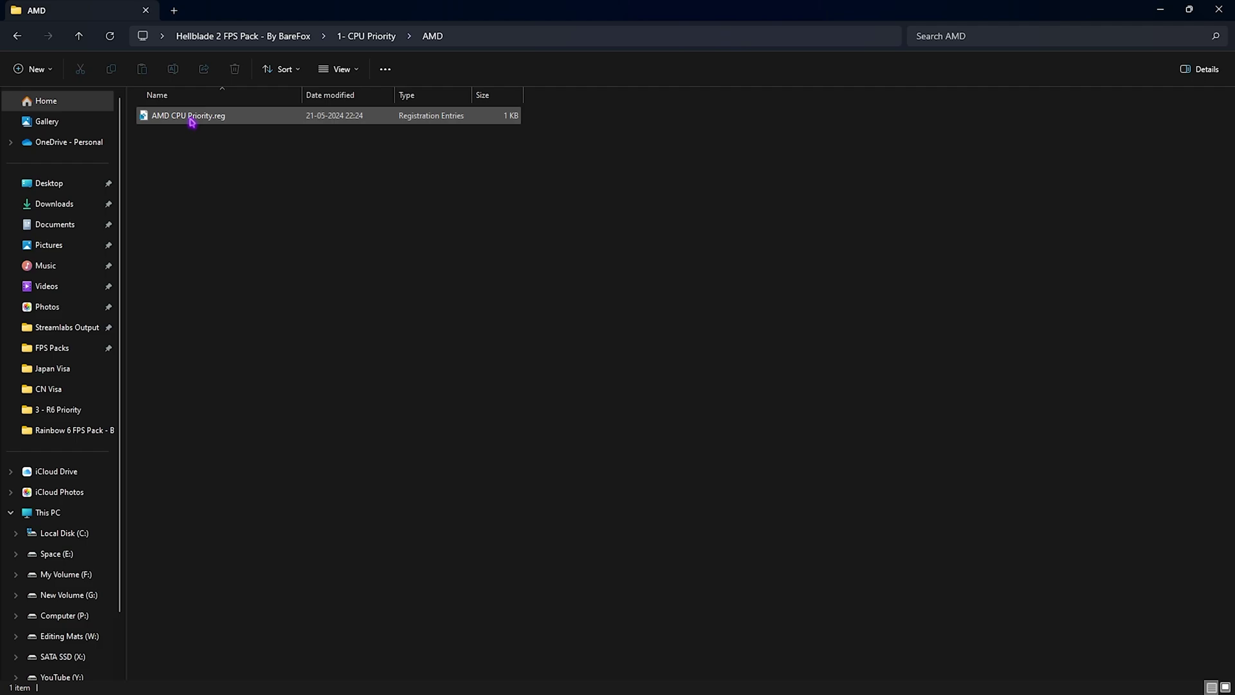
left_click(366, 36)
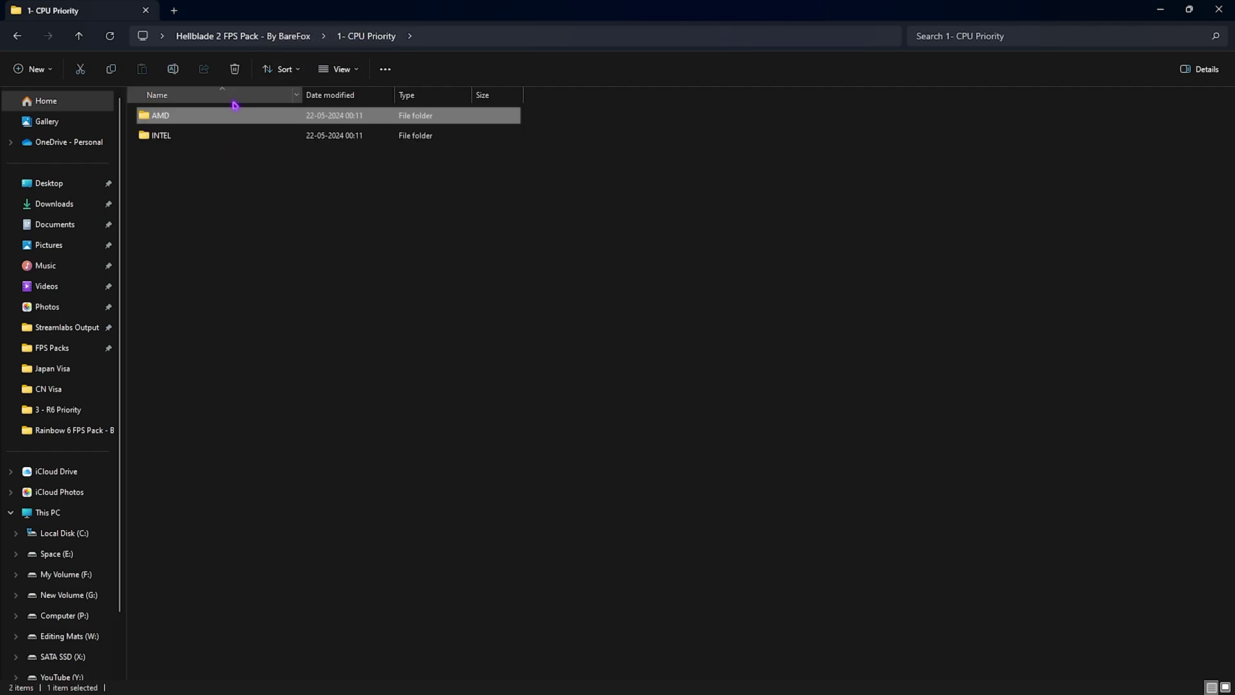
double_click(193, 132)
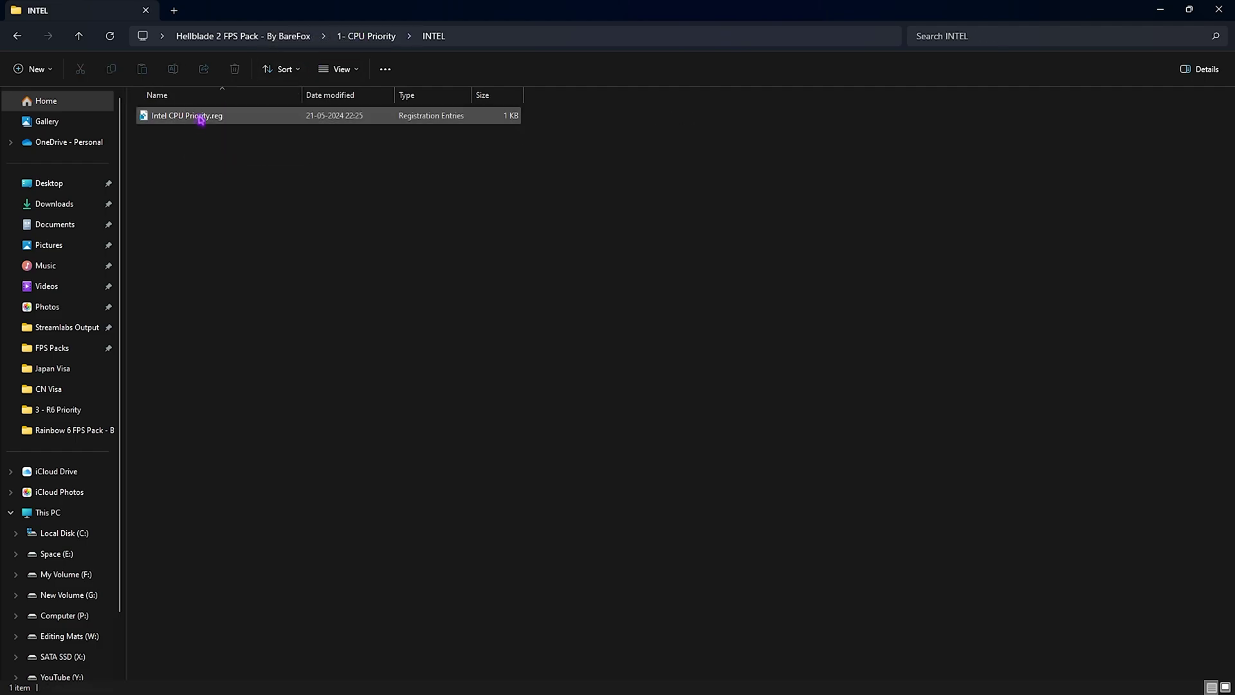
left_click(219, 39)
double_click(219, 134)
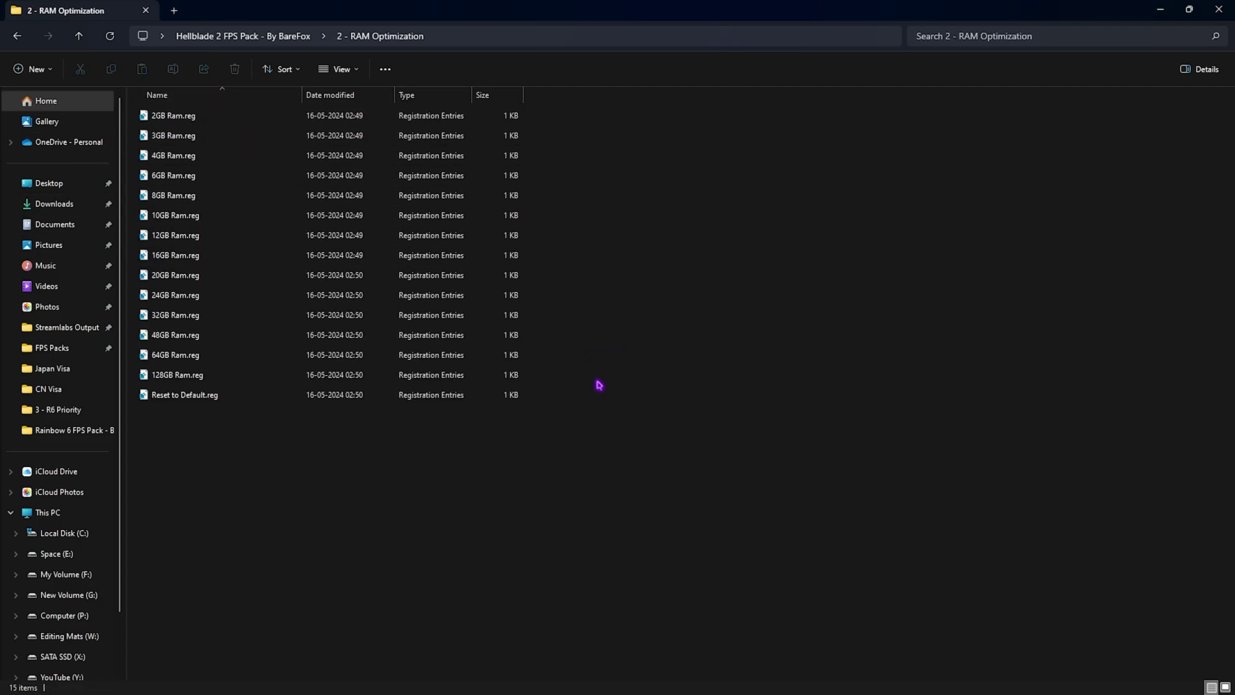
left_click_drag(596, 384, 500, 111)
left_click(188, 316)
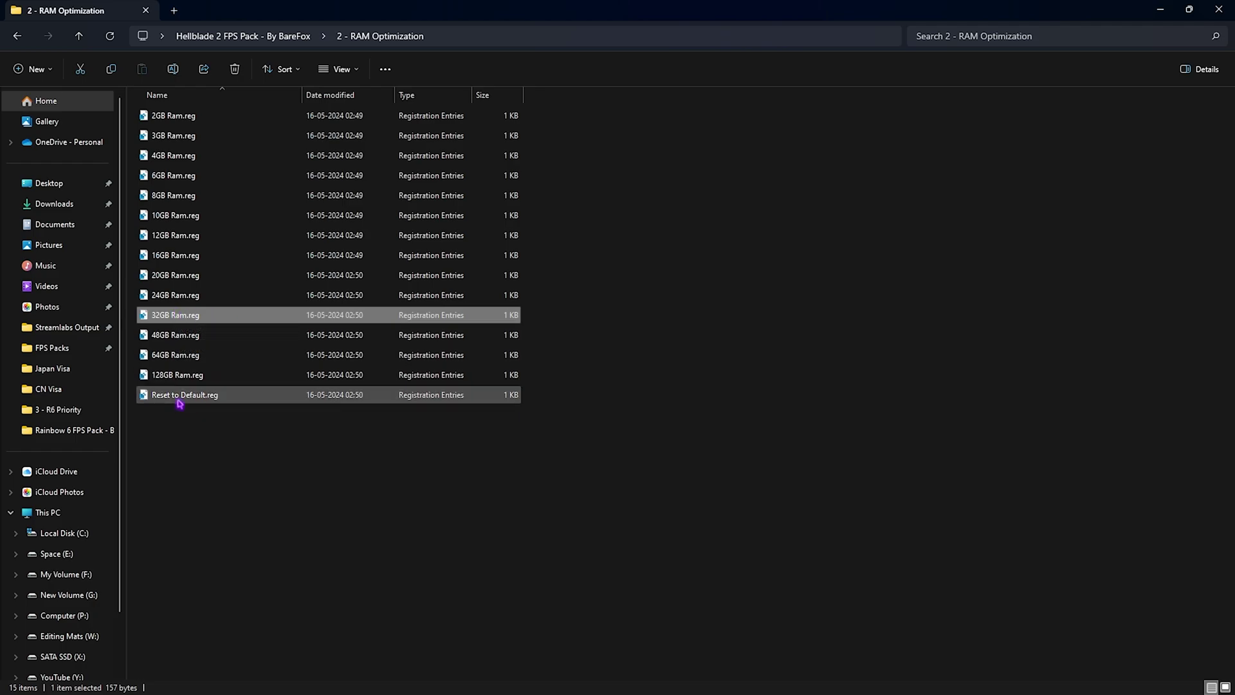
left_click(198, 400)
key("alt+Up")
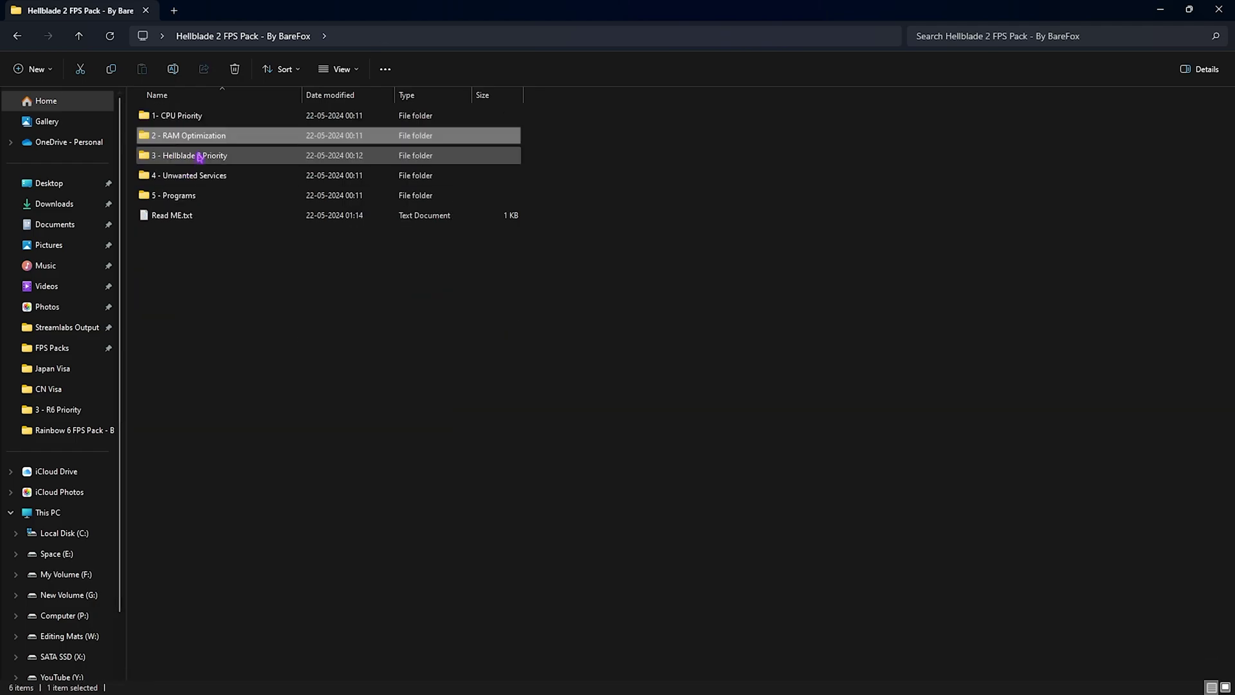
double_click(199, 157)
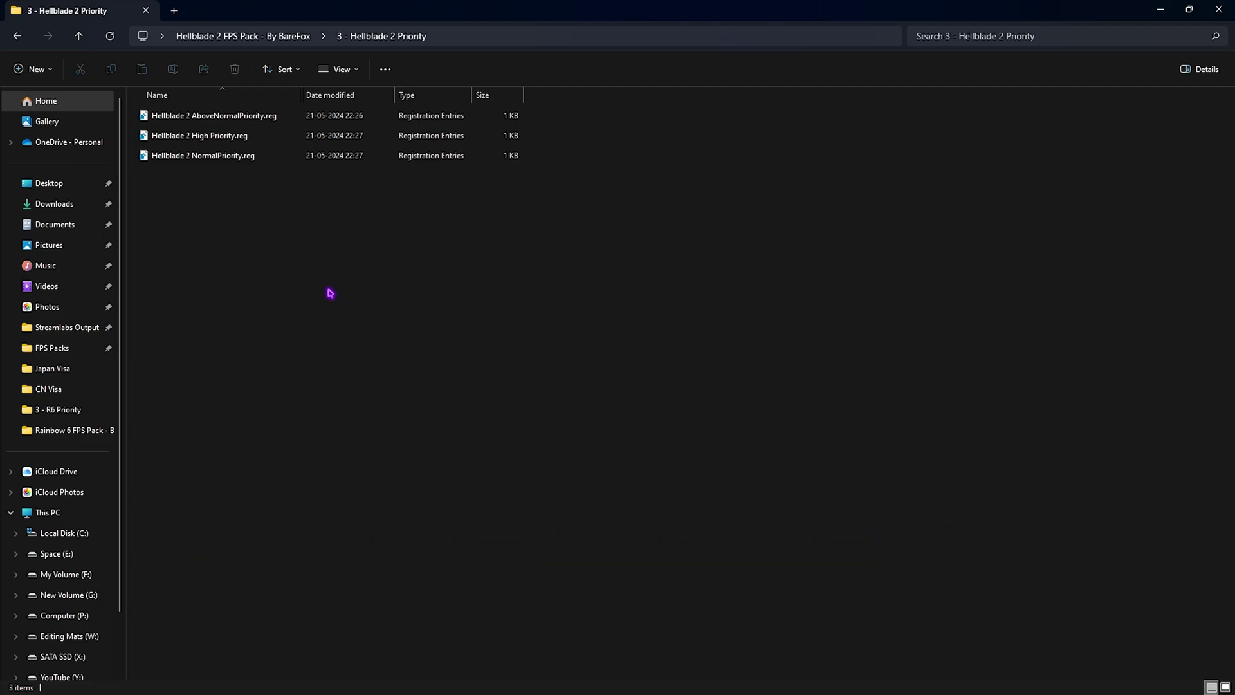
left_click_drag(239, 239, 206, 251)
key("alt+Up")
Review the nine service tweak files in the 4 - Unwanted Services folder
double_click(176, 177)
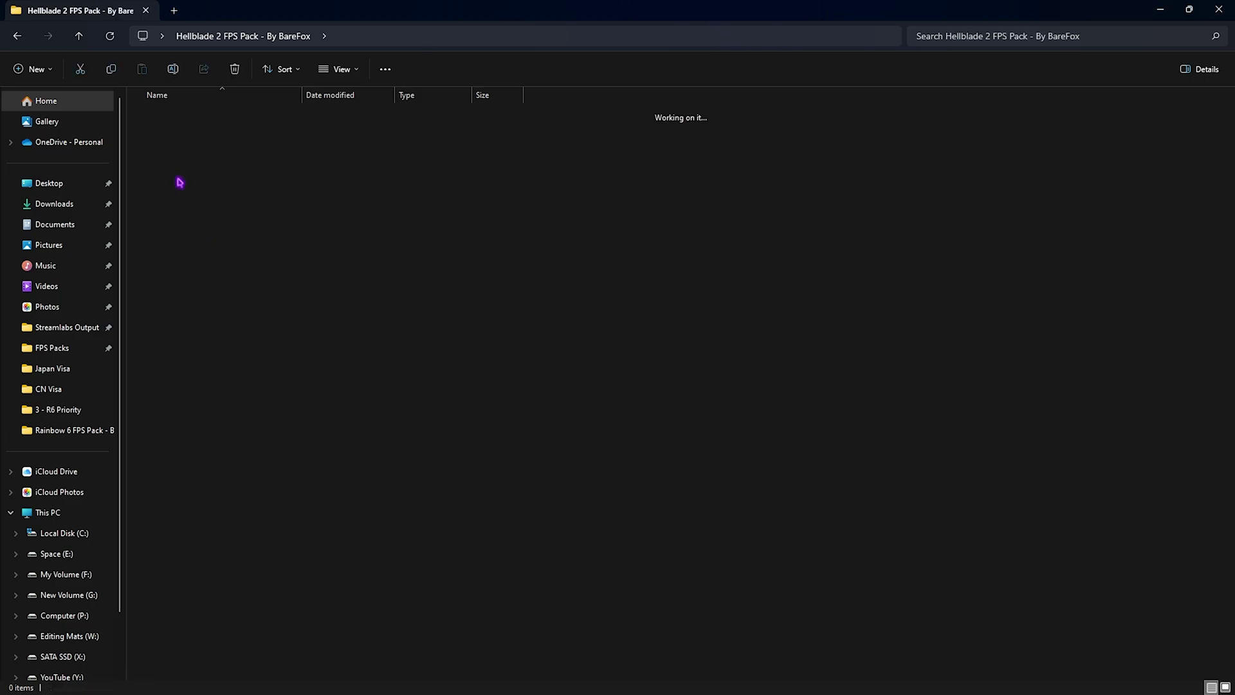
left_click_drag(216, 359, 212, 126)
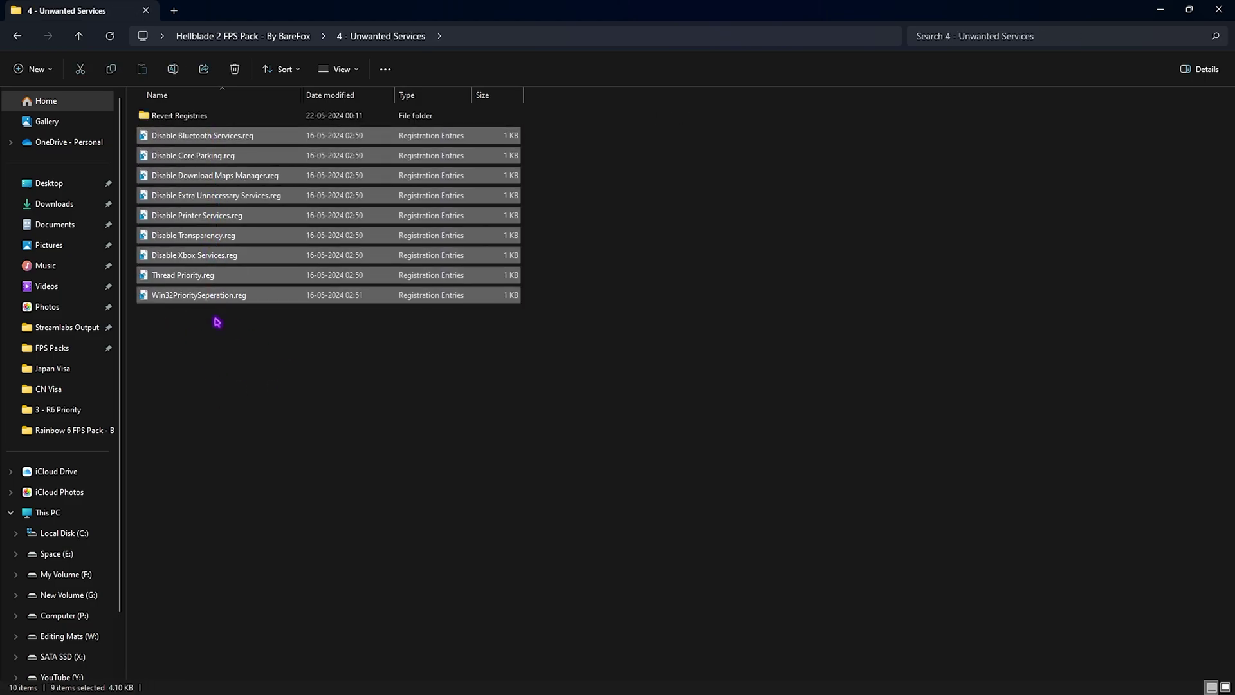
left_click_drag(262, 413, 222, 136)
left_click(201, 383)
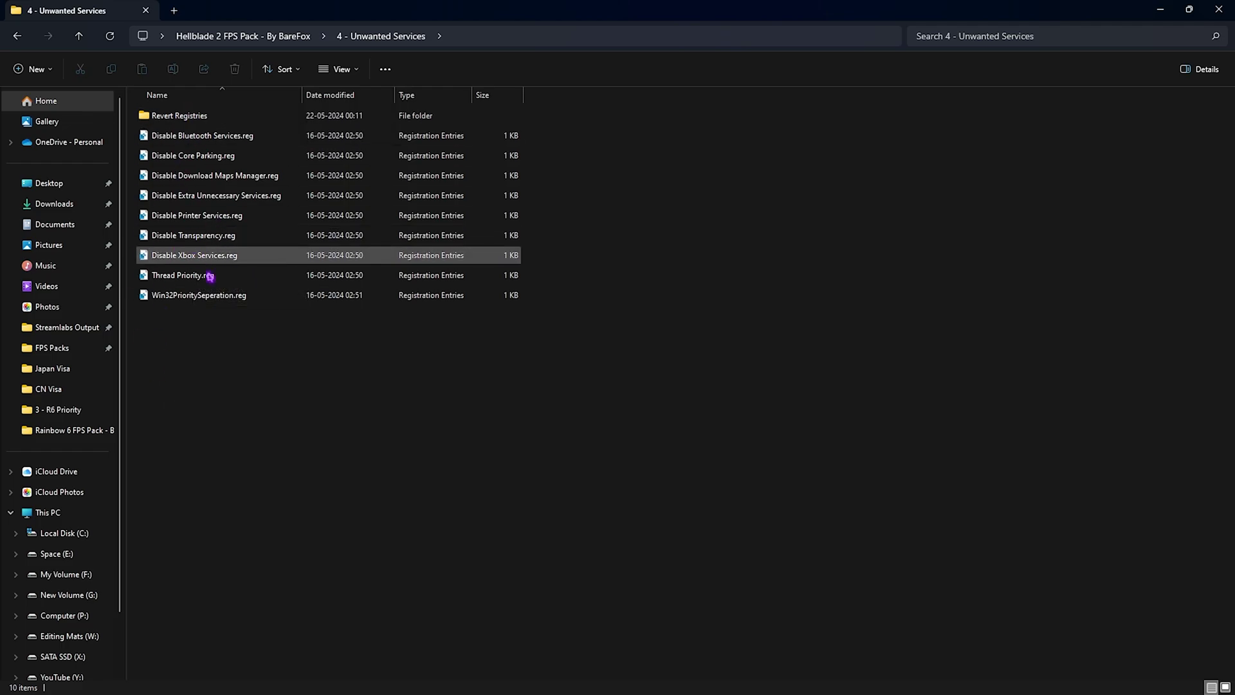
Check the Revert Registries Enable files, then bring up options for MSI Mode Utility 3.0.exe in 5 - Programs
double_click(195, 118)
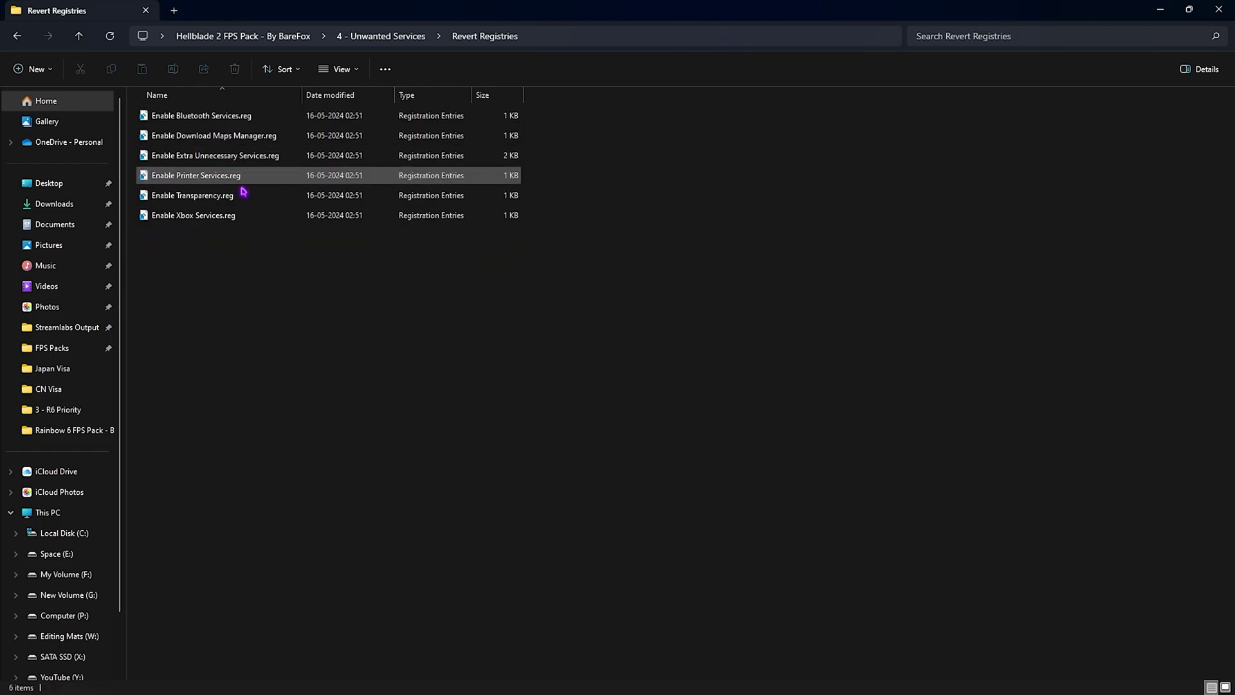
left_click_drag(231, 284, 231, 116)
key("alt+Up")
key("alt+Up")
double_click(207, 196)
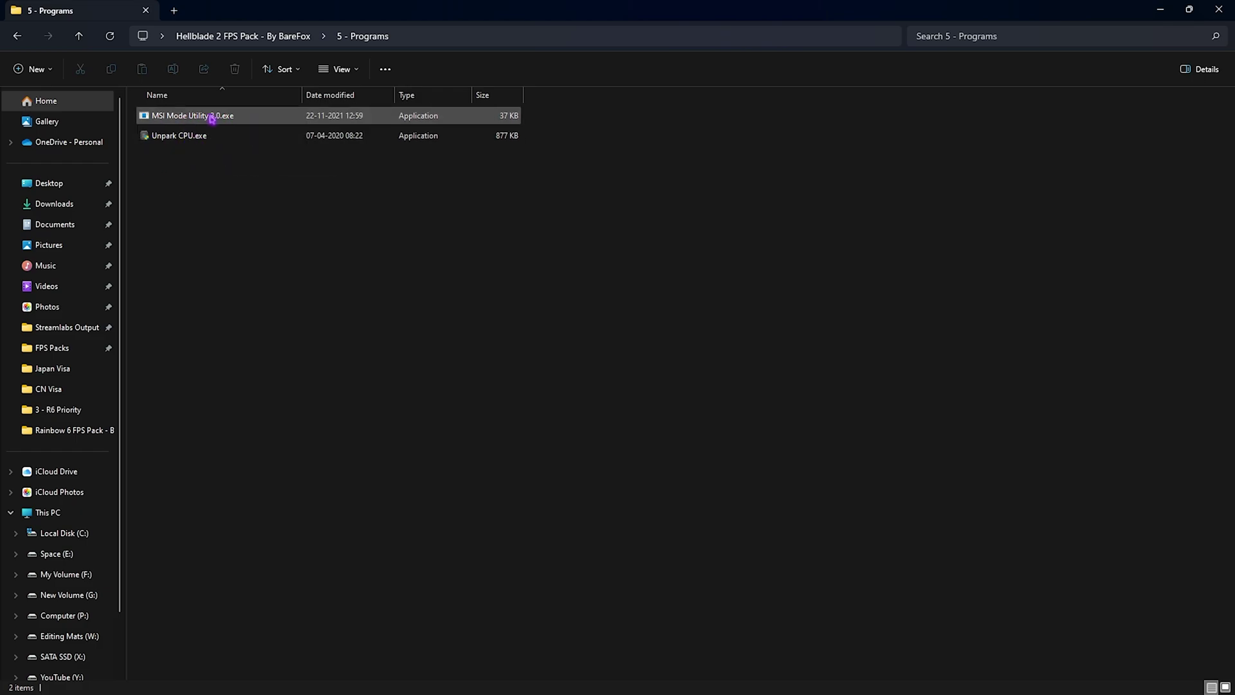
right_click(186, 123)
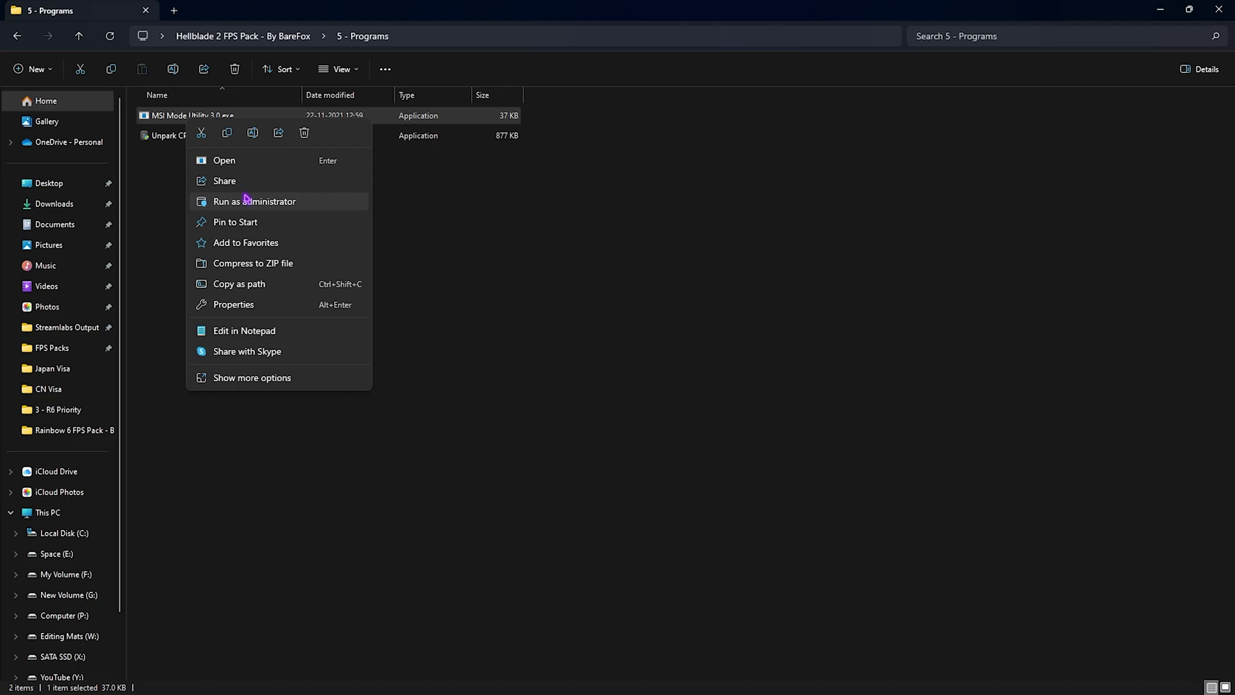
left_click(247, 201)
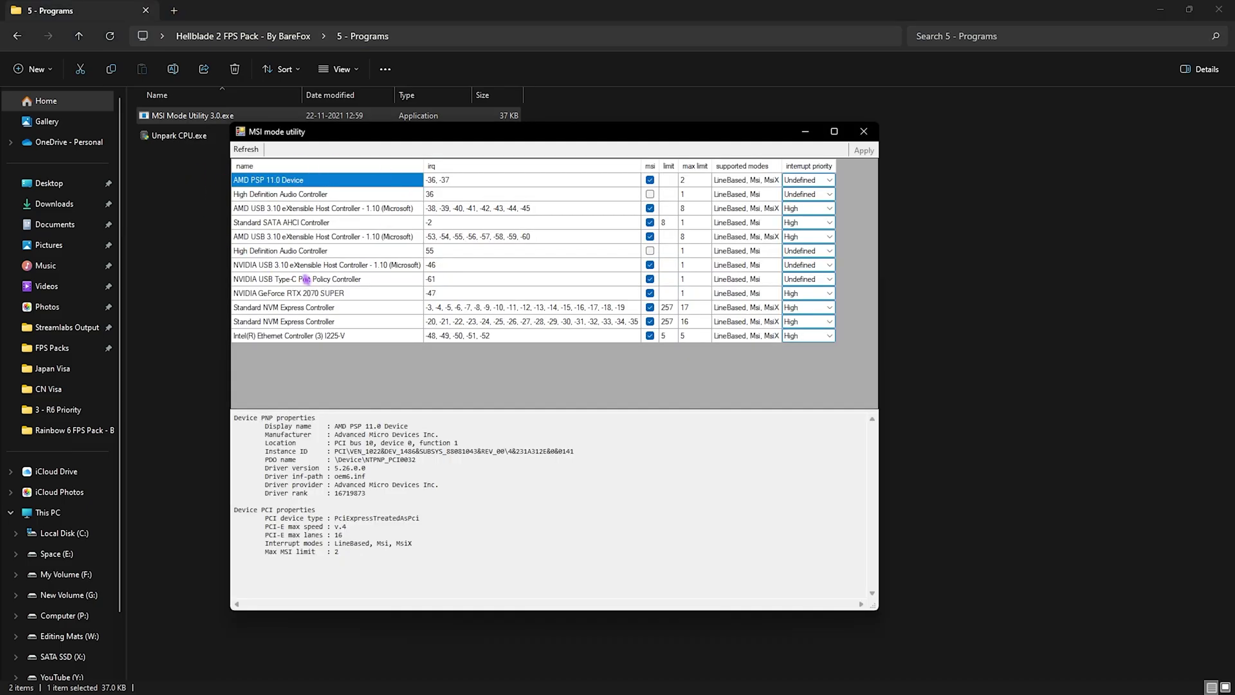
left_click(251, 294)
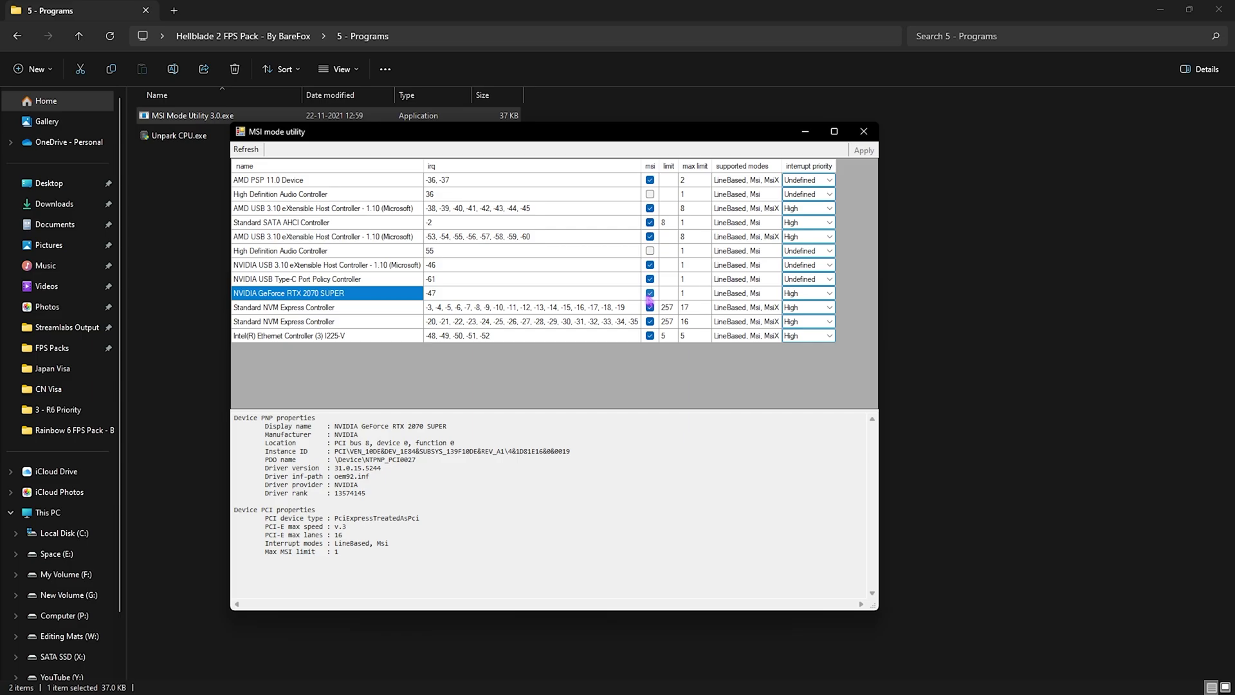
left_click(806, 294)
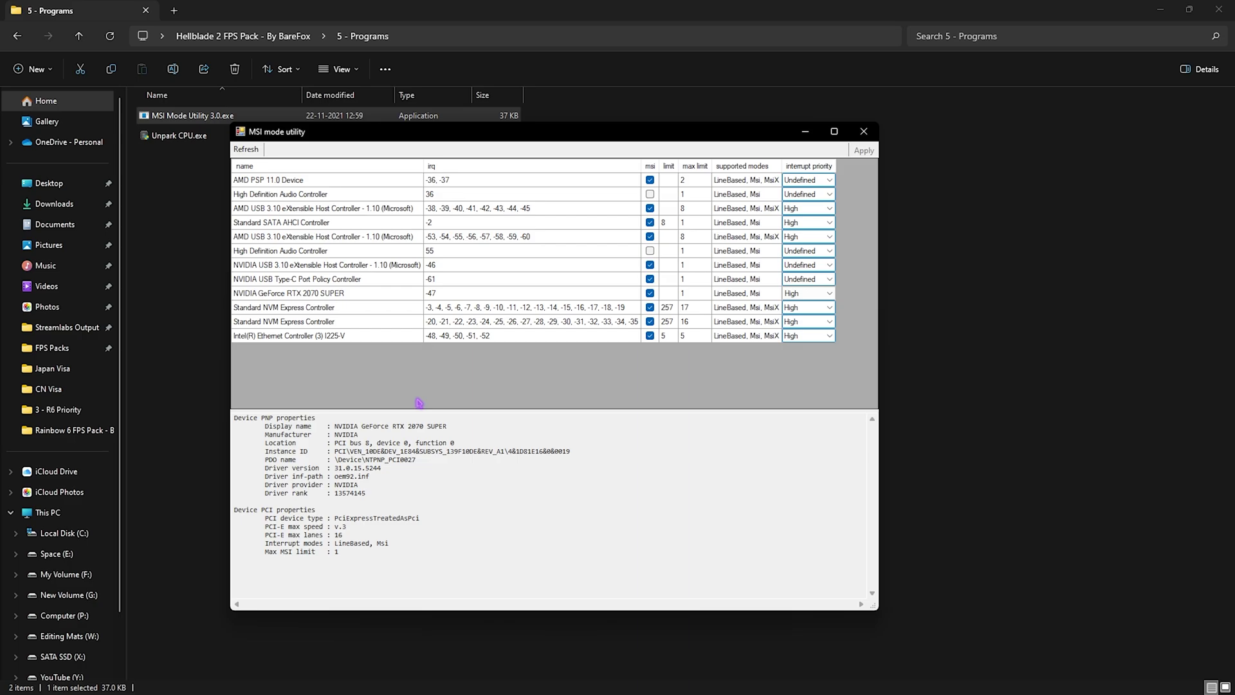
Close MSI Mode Utility and launch Unpark CPU.exe
left_click(863, 132)
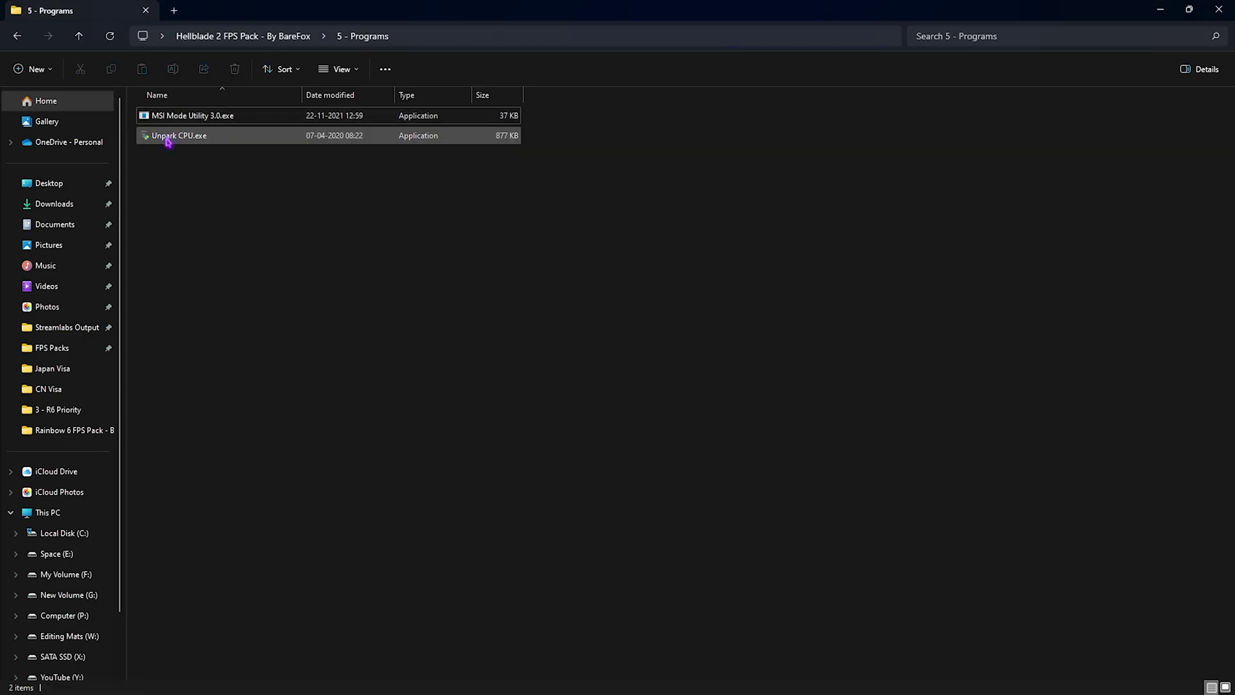
left_click(204, 138)
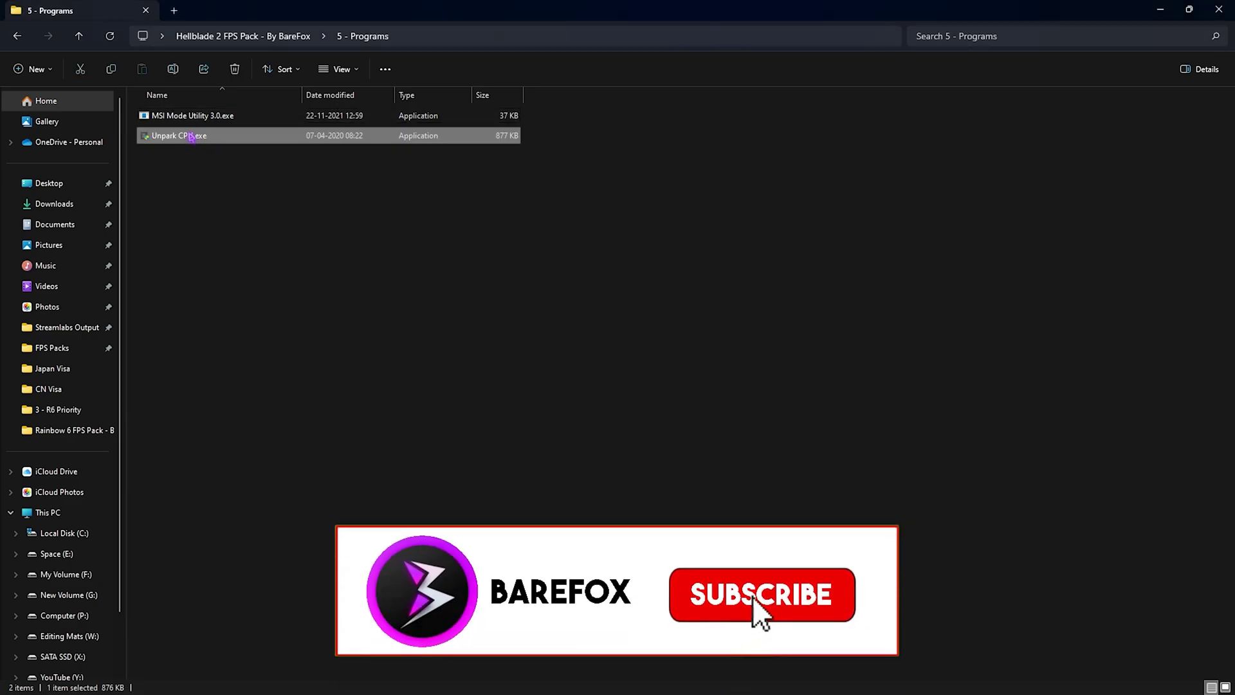
double_click(208, 138)
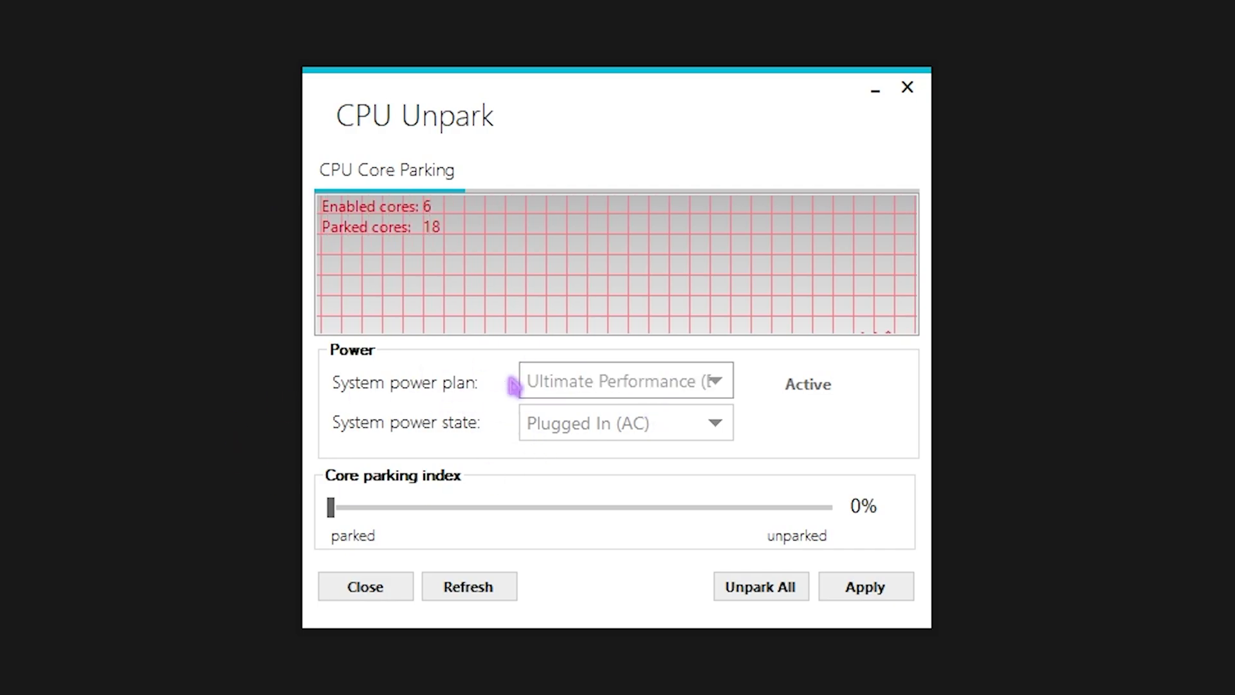
Set the core parking index to 100% and apply it, unparking all 24 cores
left_click(611, 381)
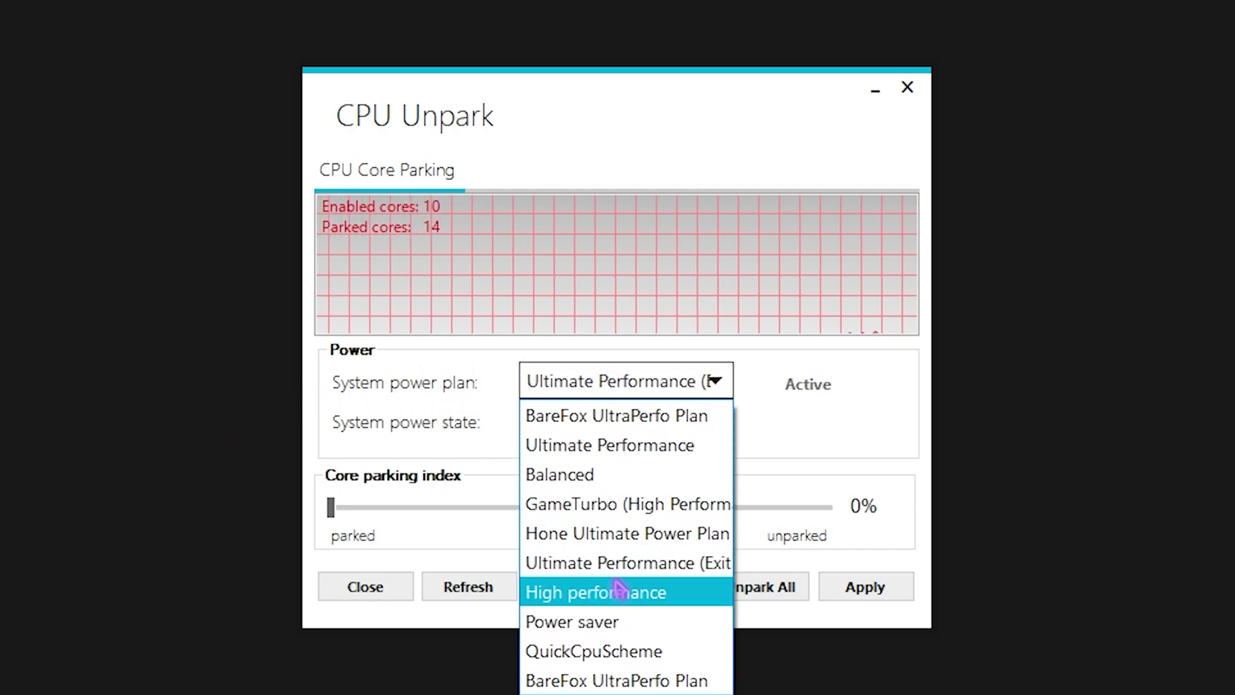
left_click(405, 401)
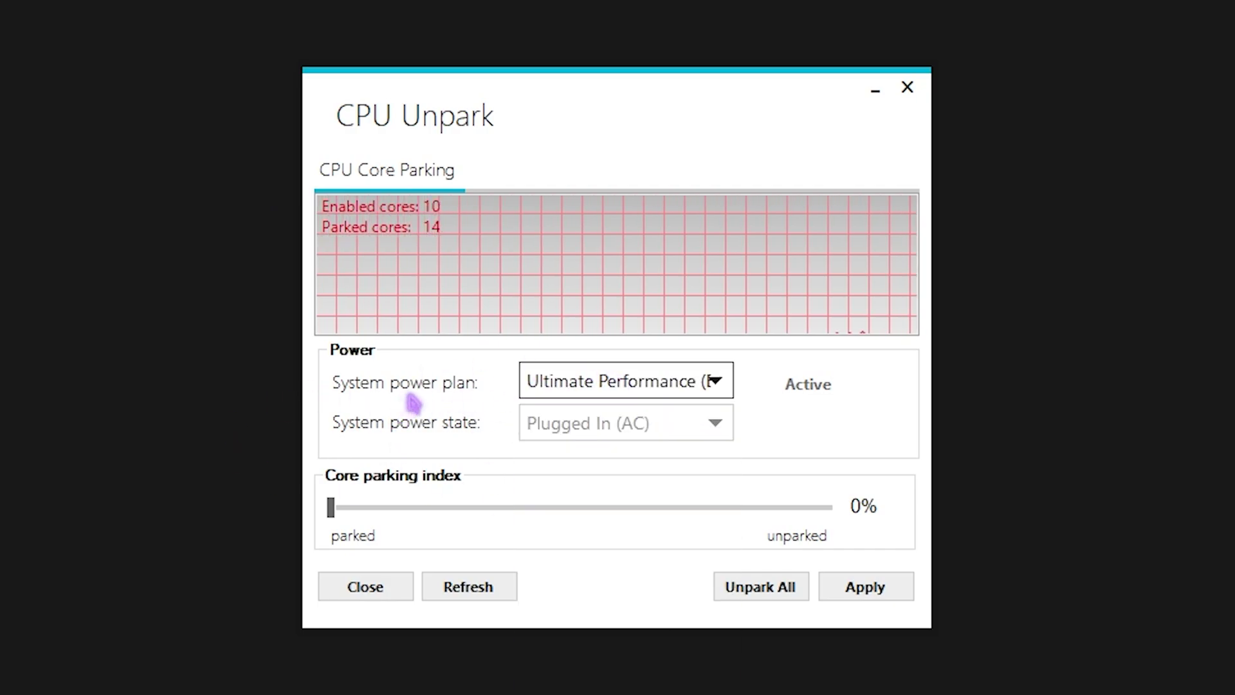
left_click_drag(332, 510, 865, 515)
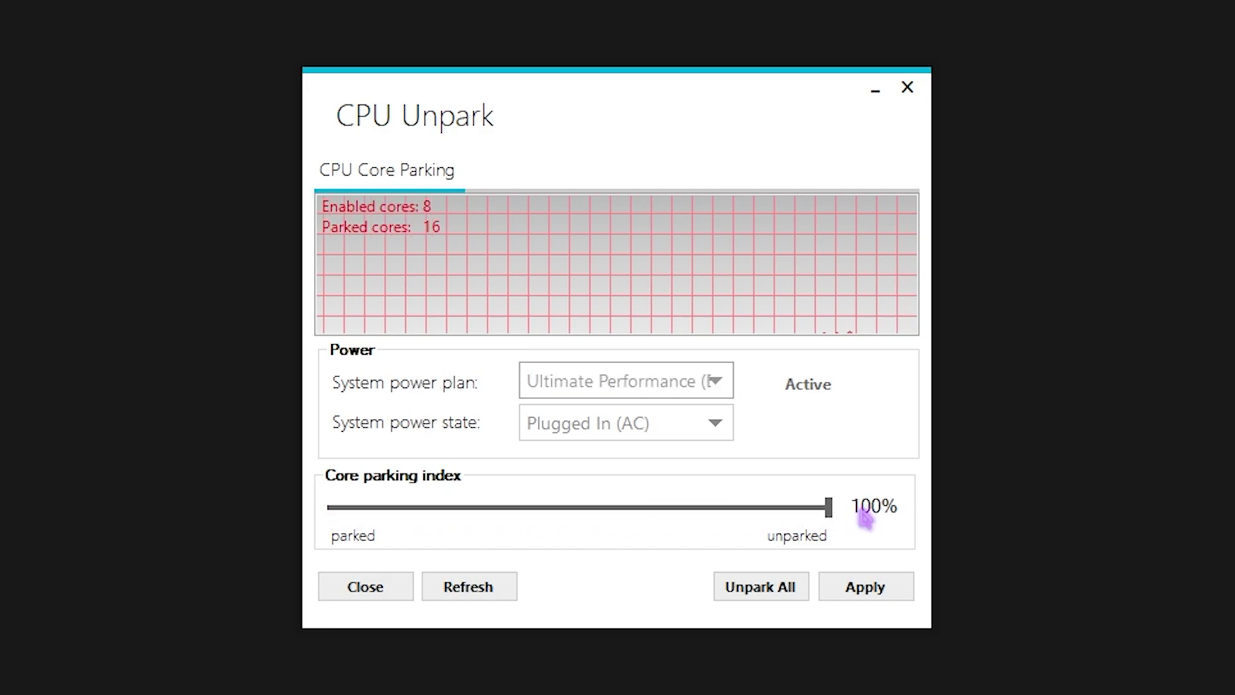
left_click(869, 605)
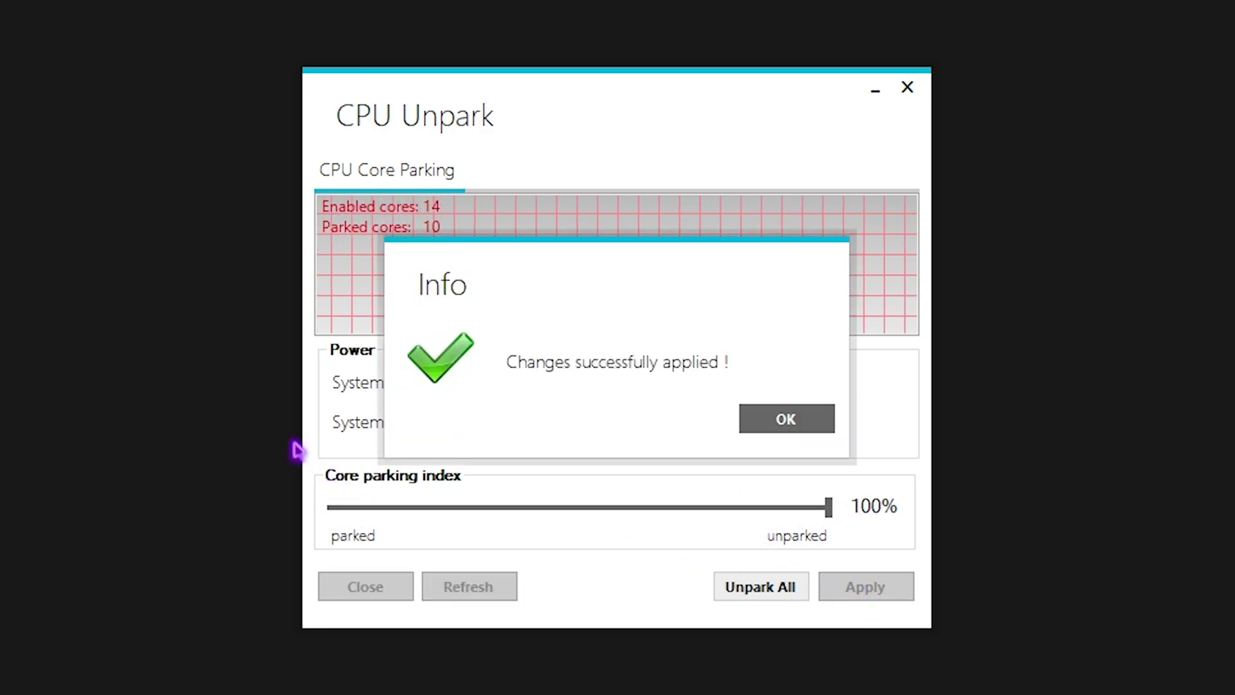
left_click(766, 426)
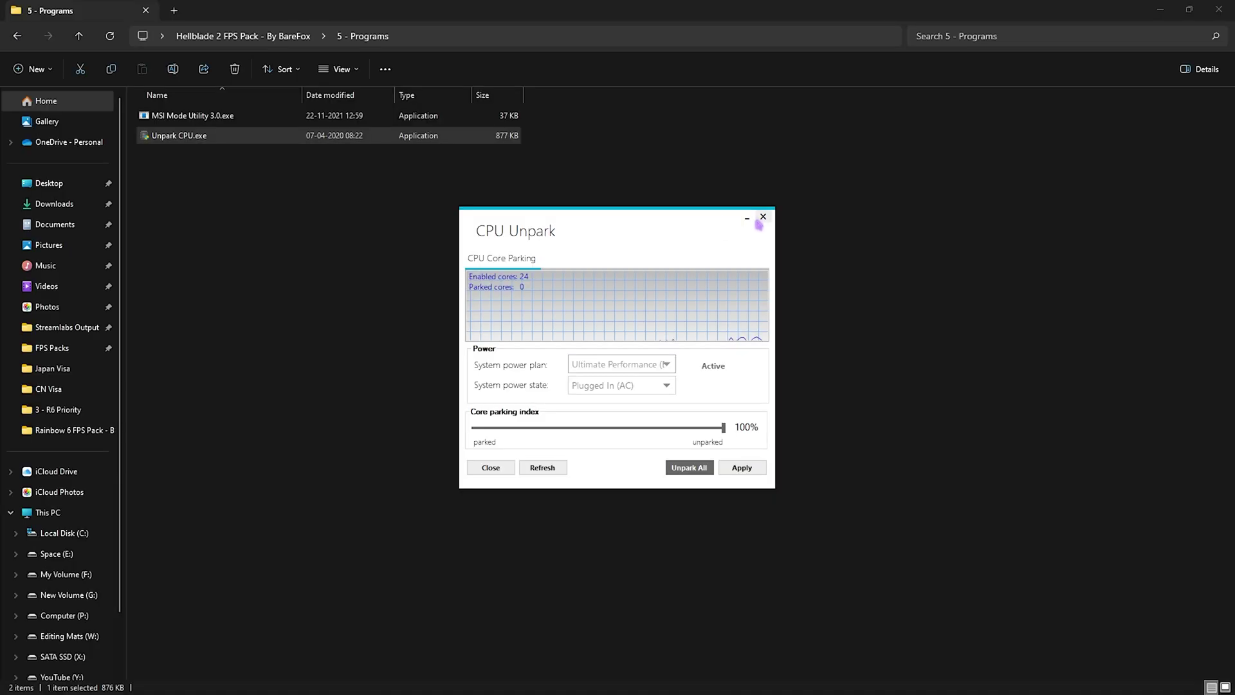
Close CPU Unpark and the Programs folder, then open Hellblade II's Settings > Graphics menu
key("alt+F4")
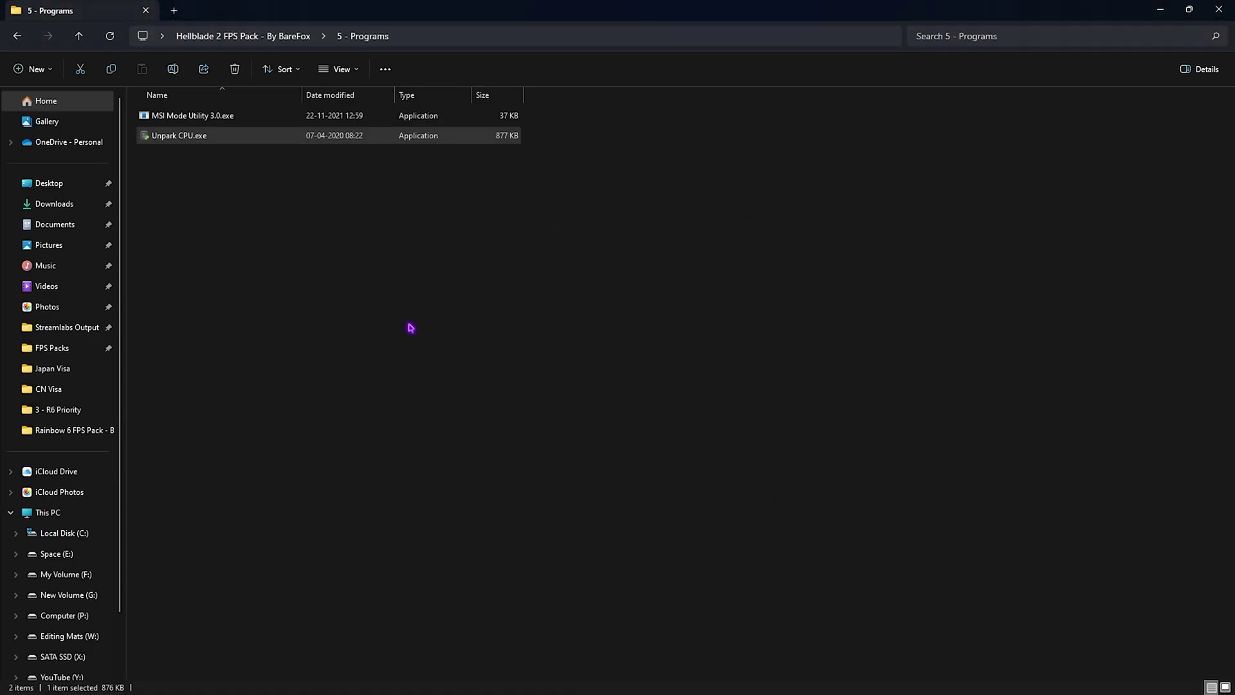
key("alt+F4")
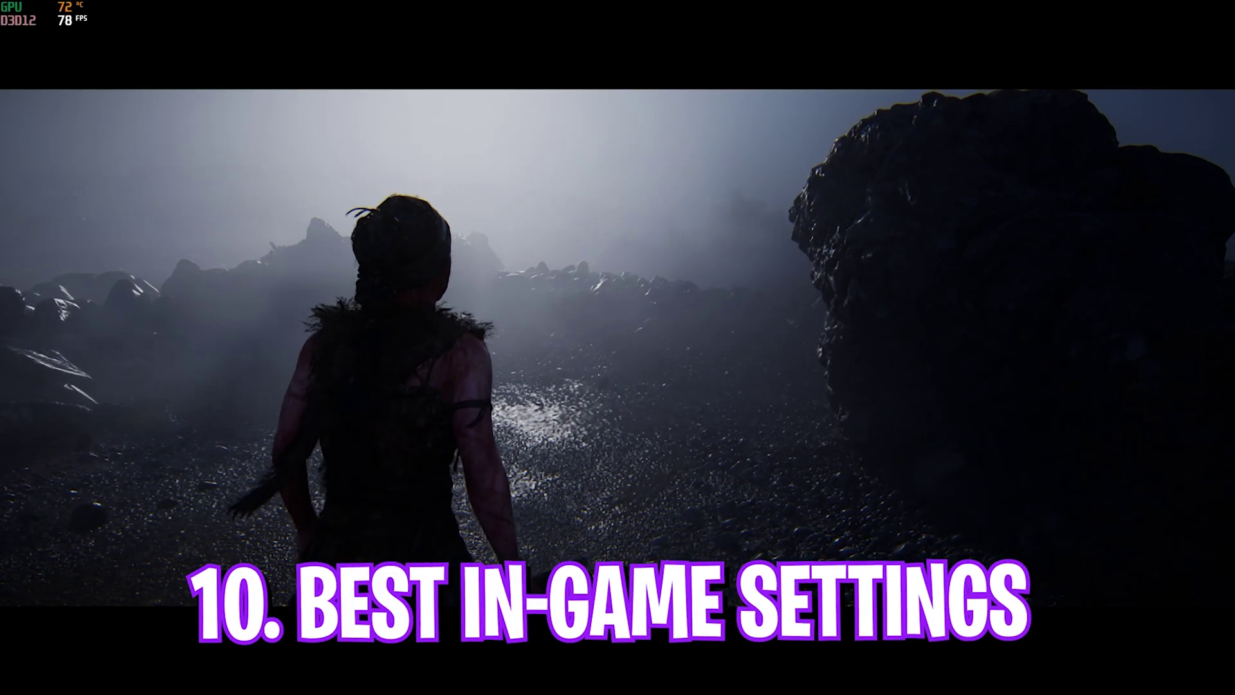
key("Escape")
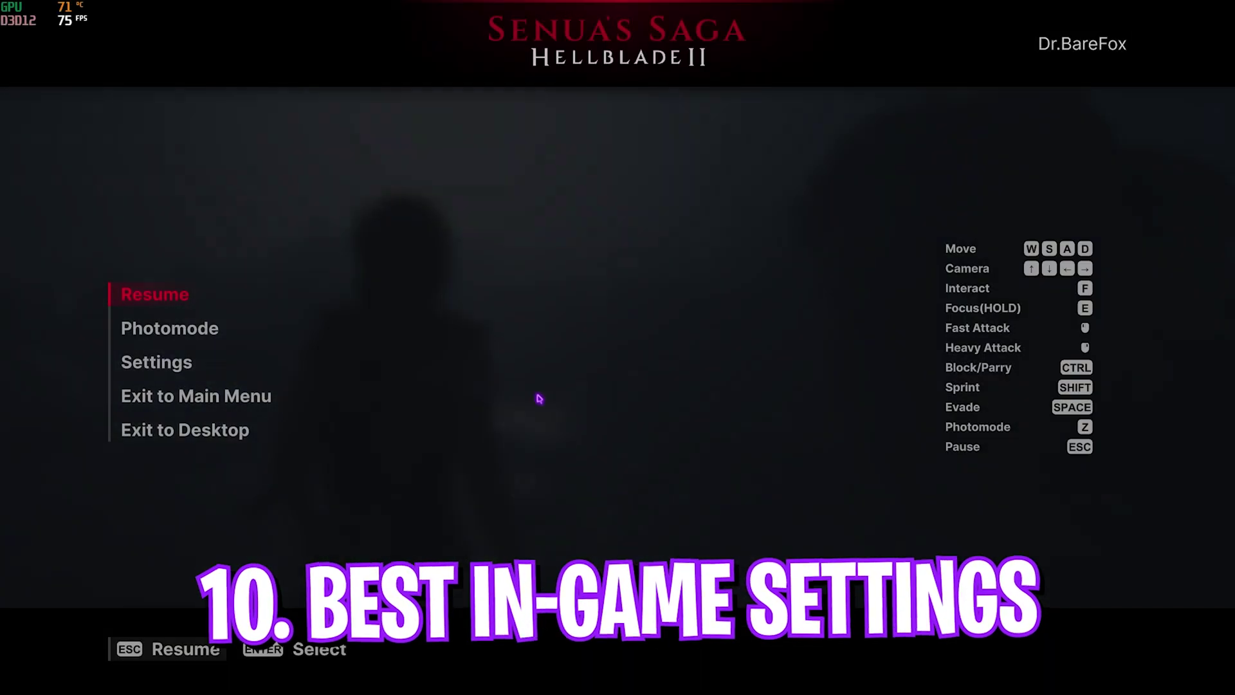
left_click(189, 364)
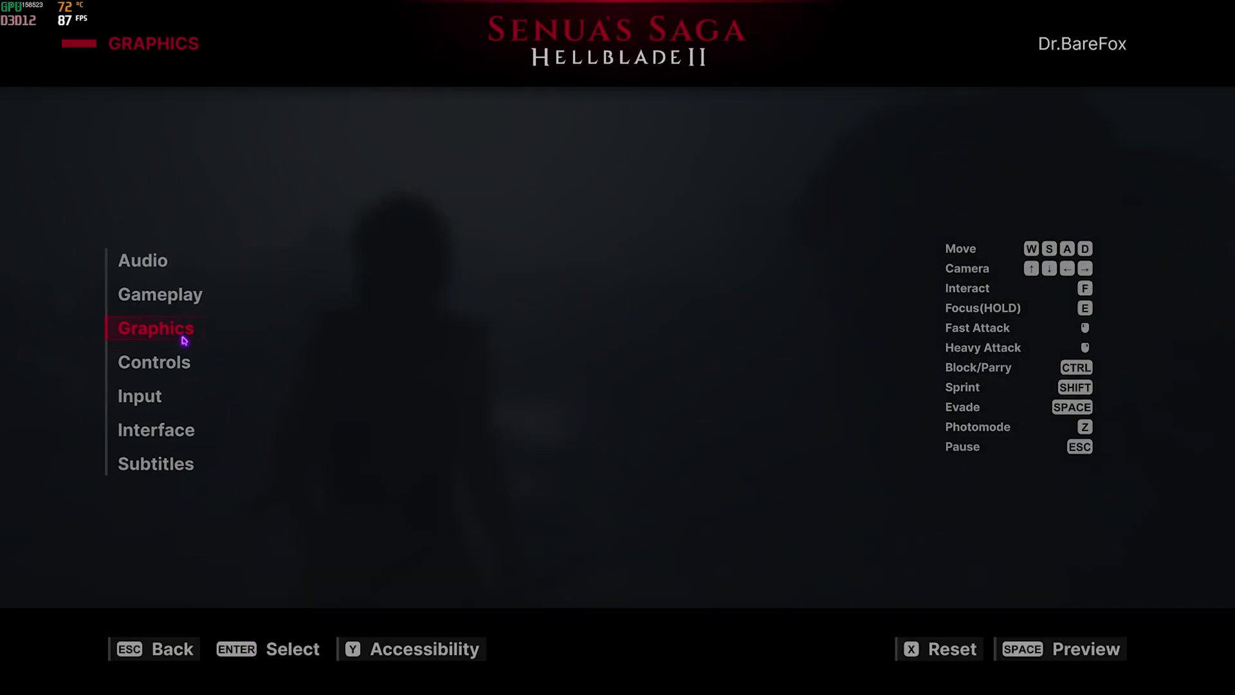
left_click(186, 334)
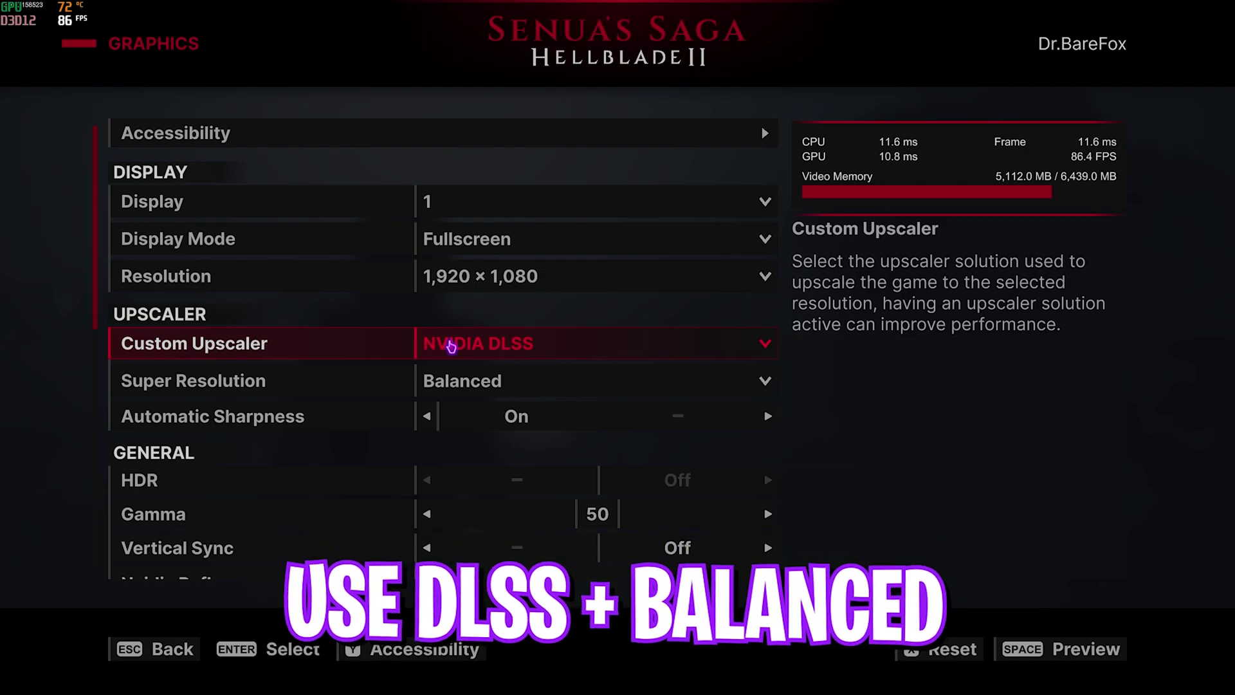
Keep NVIDIA DLSS at Balanced, turn Automatic Sharpness off and set Sharpness to 25
left_click(451, 346)
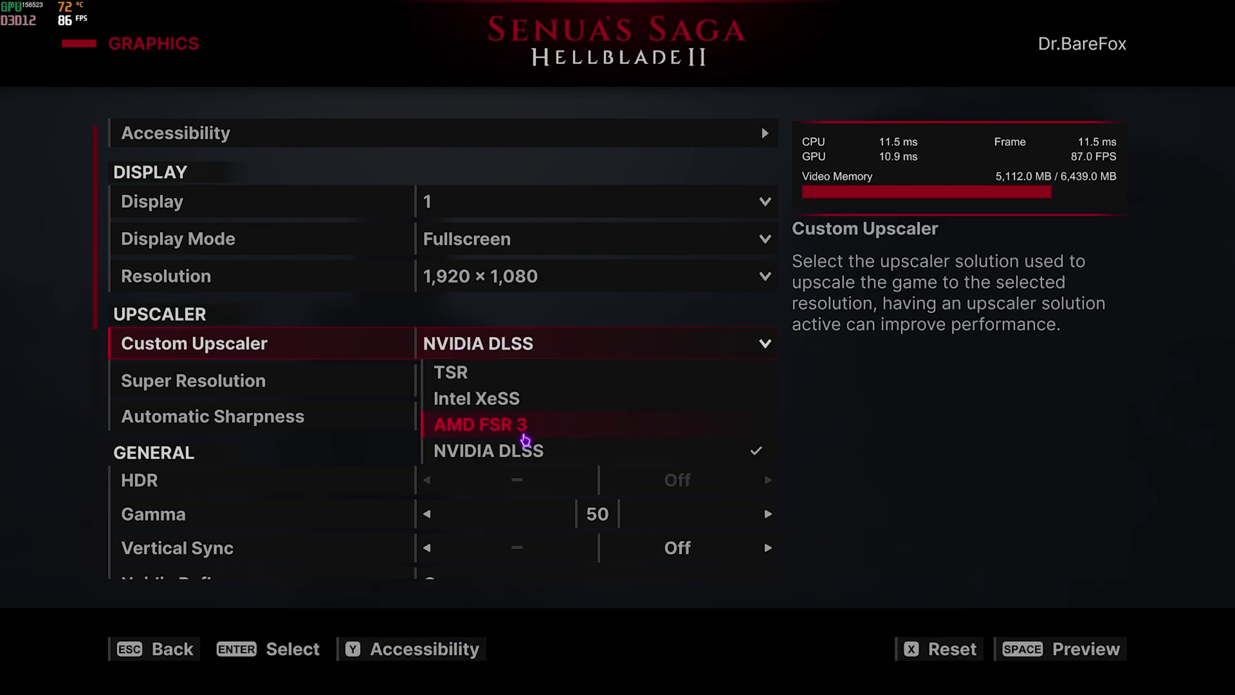
left_click(270, 380)
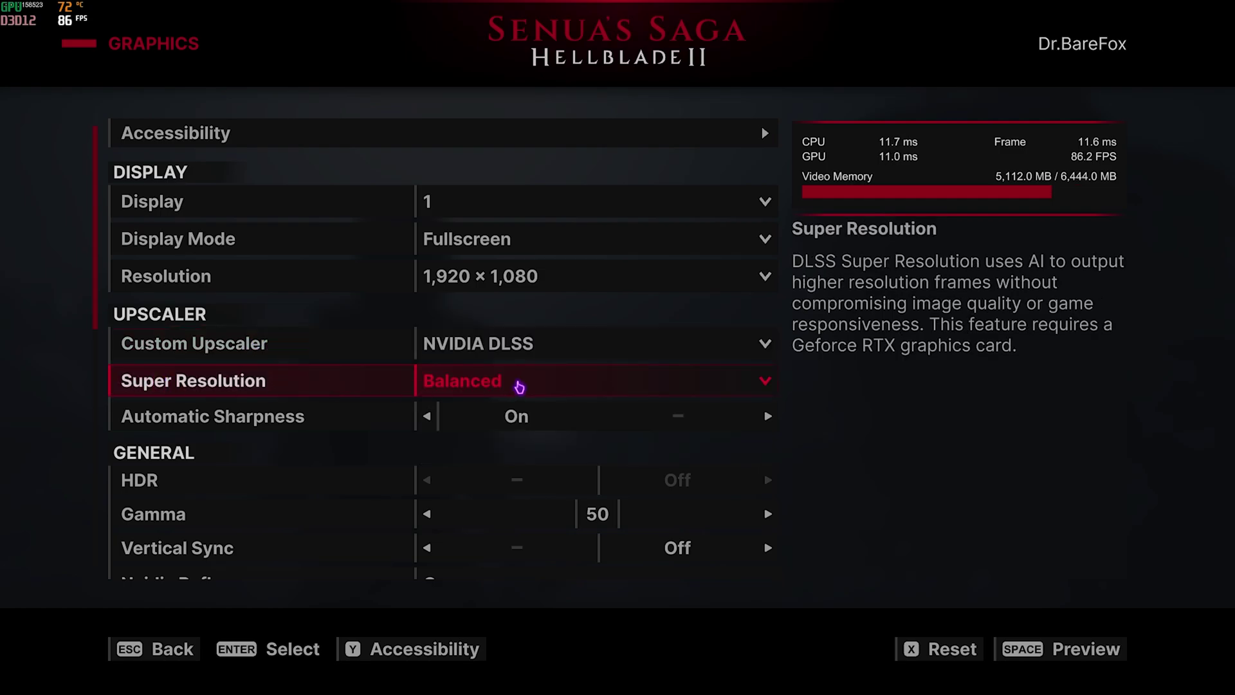
left_click(519, 386)
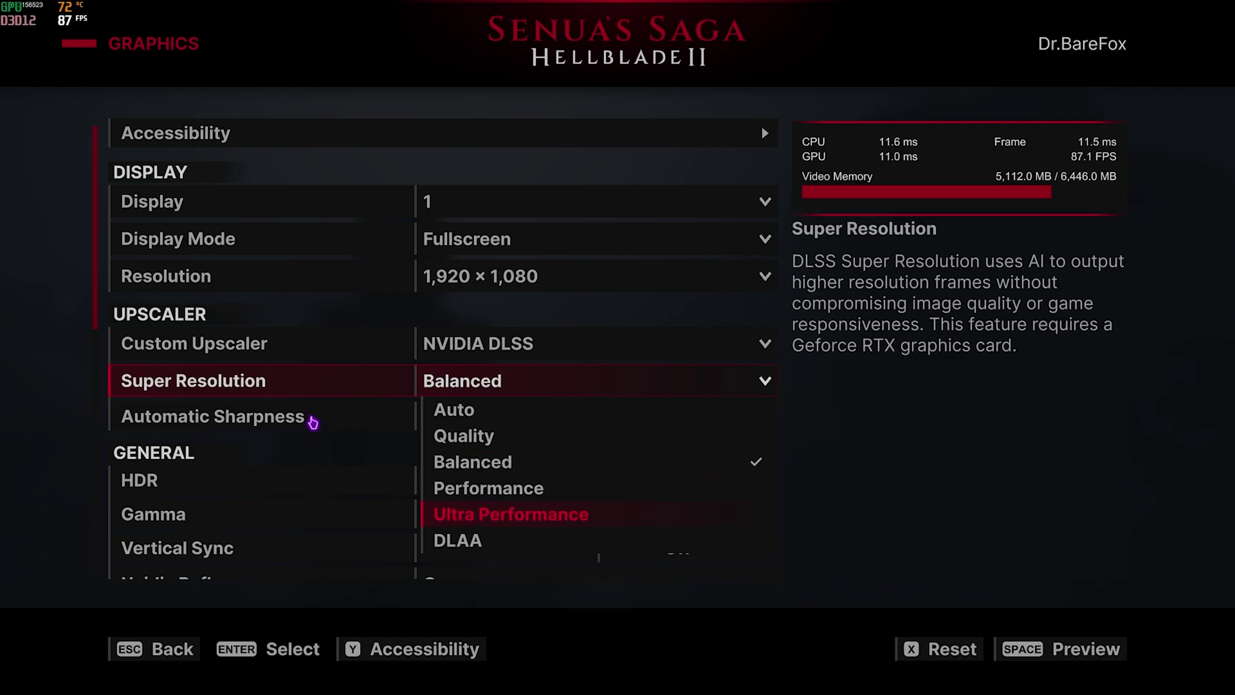
left_click(311, 422)
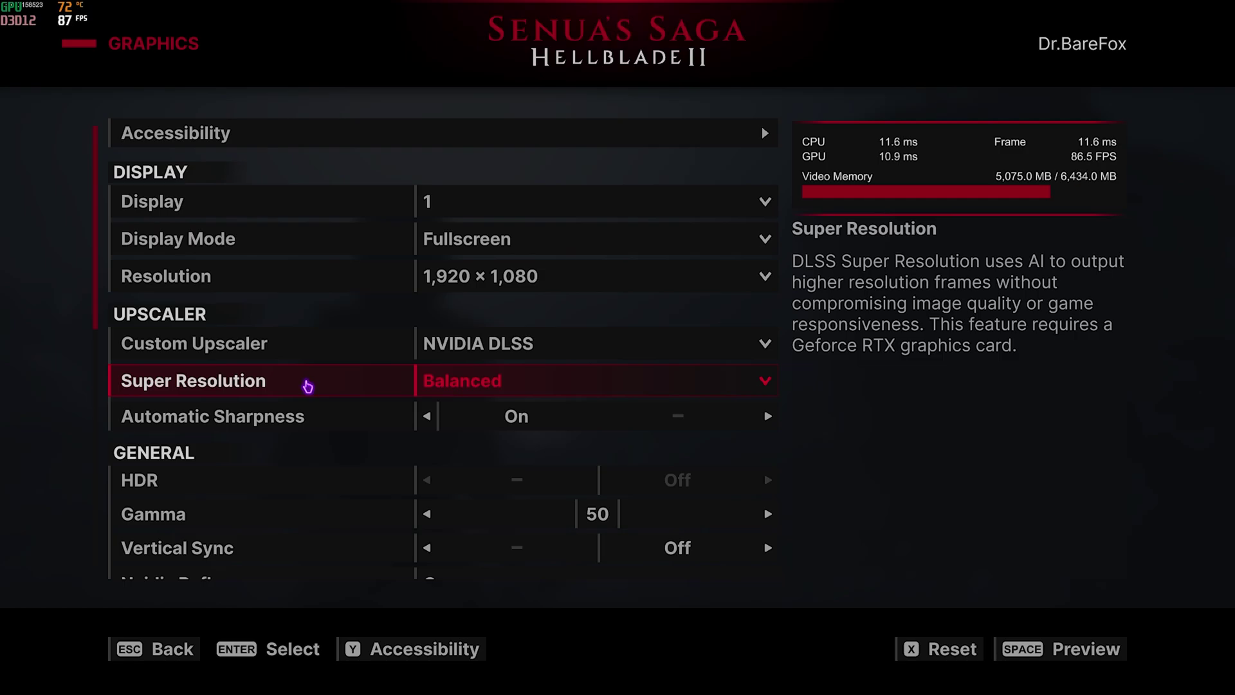
scroll(307, 386, "down", 2)
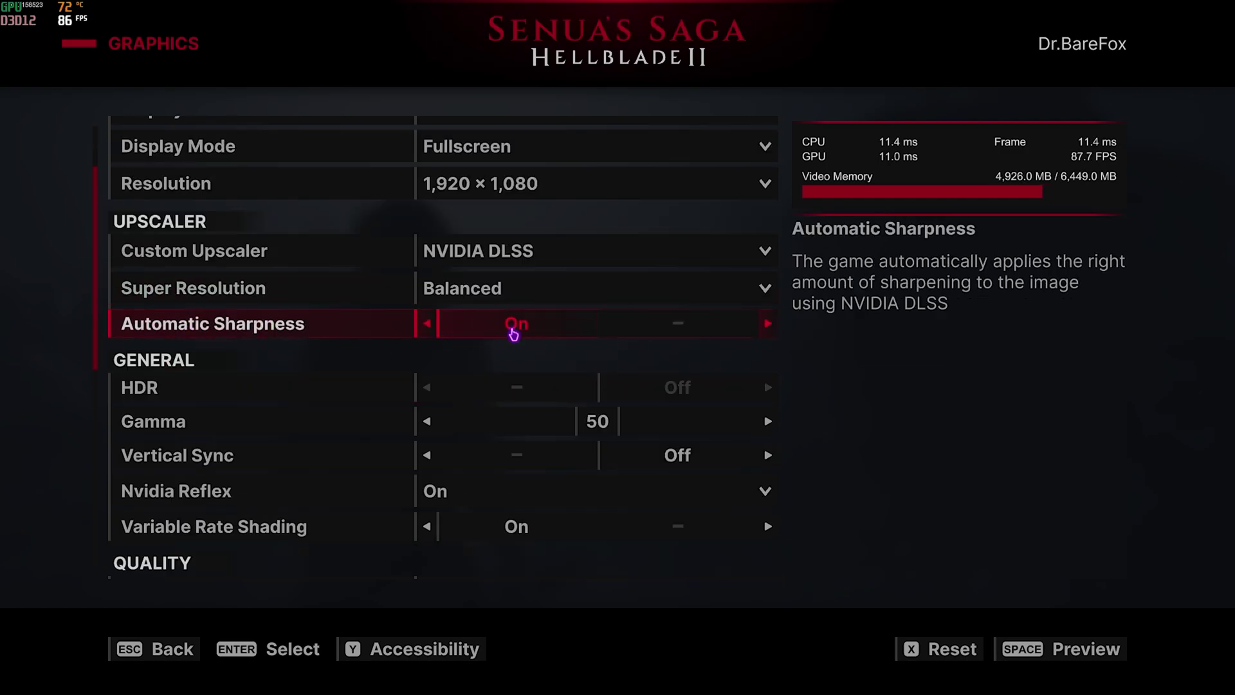
left_click(511, 334)
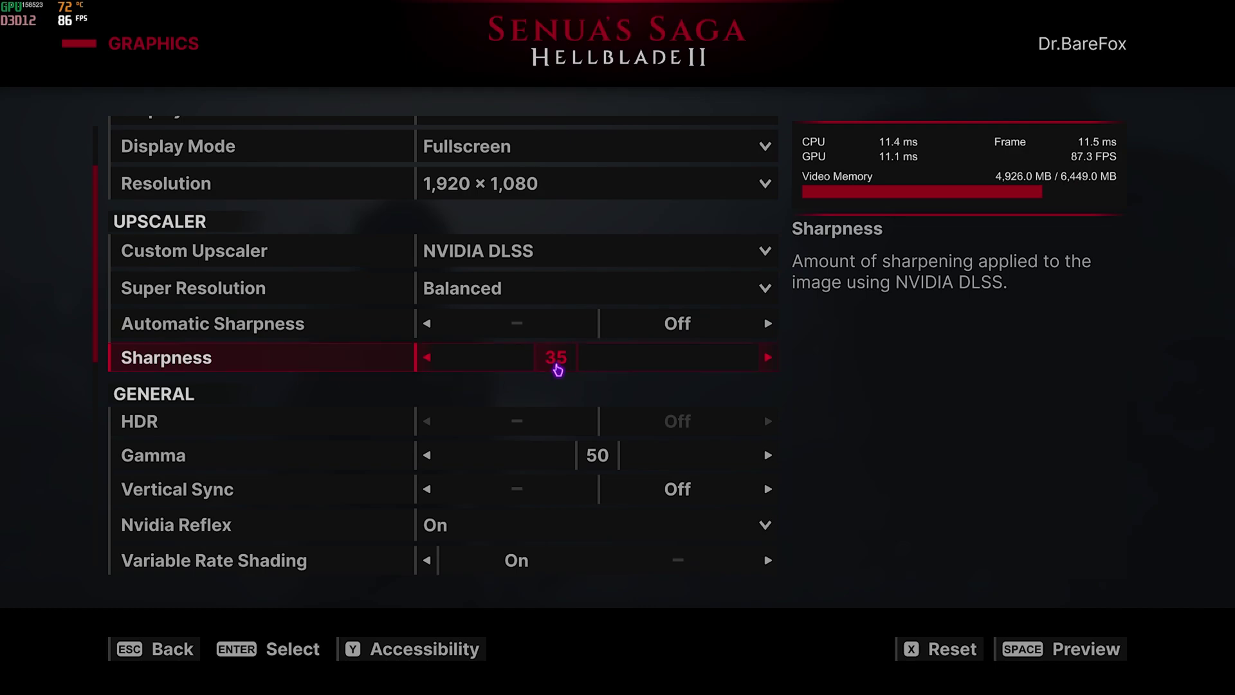
left_click_drag(554, 365, 527, 374)
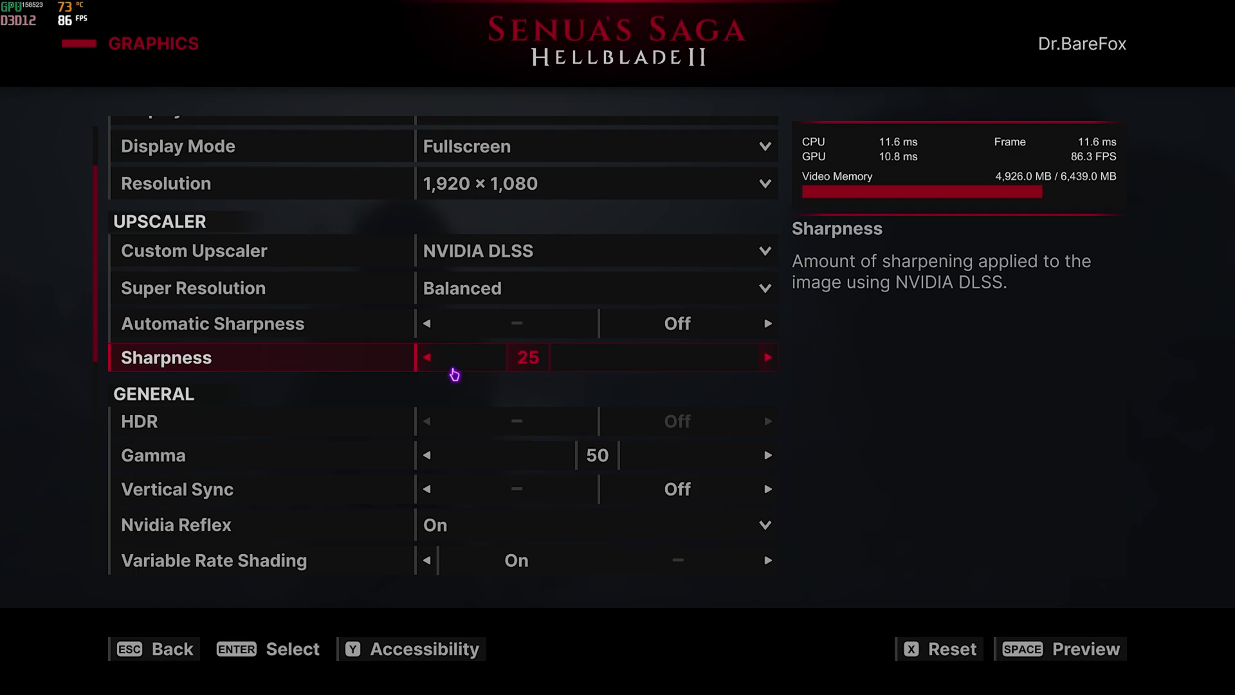
scroll(261, 365, "down", 1)
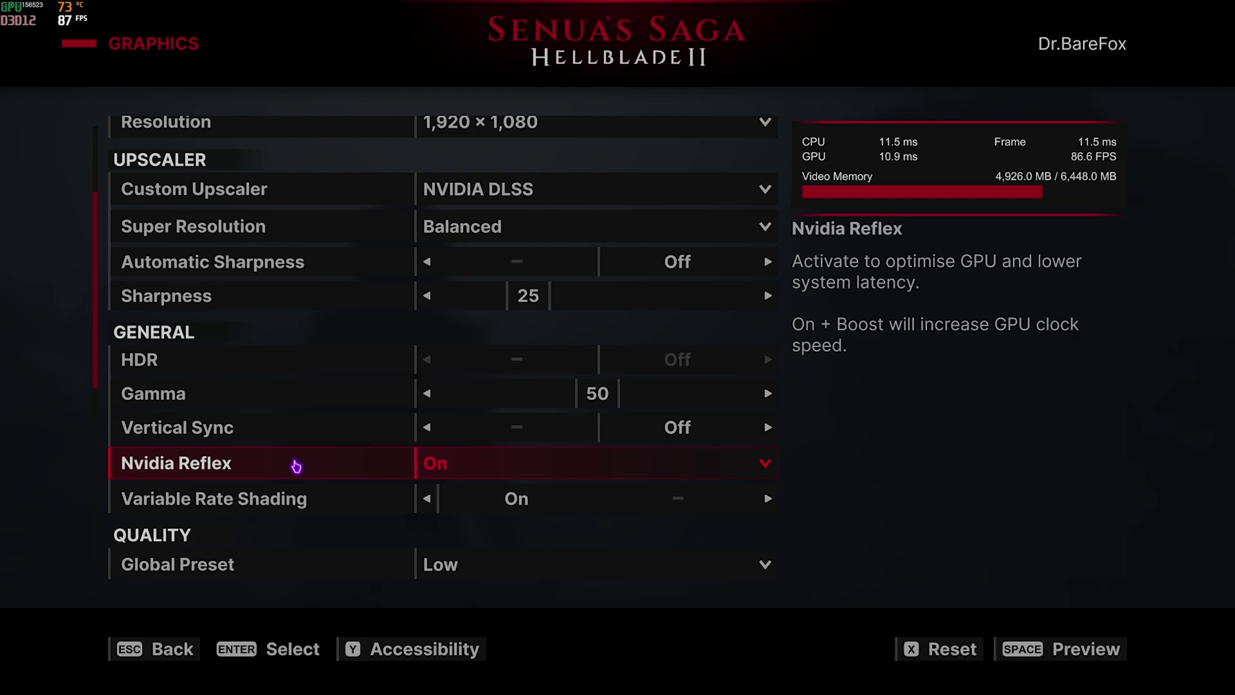
Set Nvidia Reflex to On + Boost
left_click(640, 454)
left_click(474, 547)
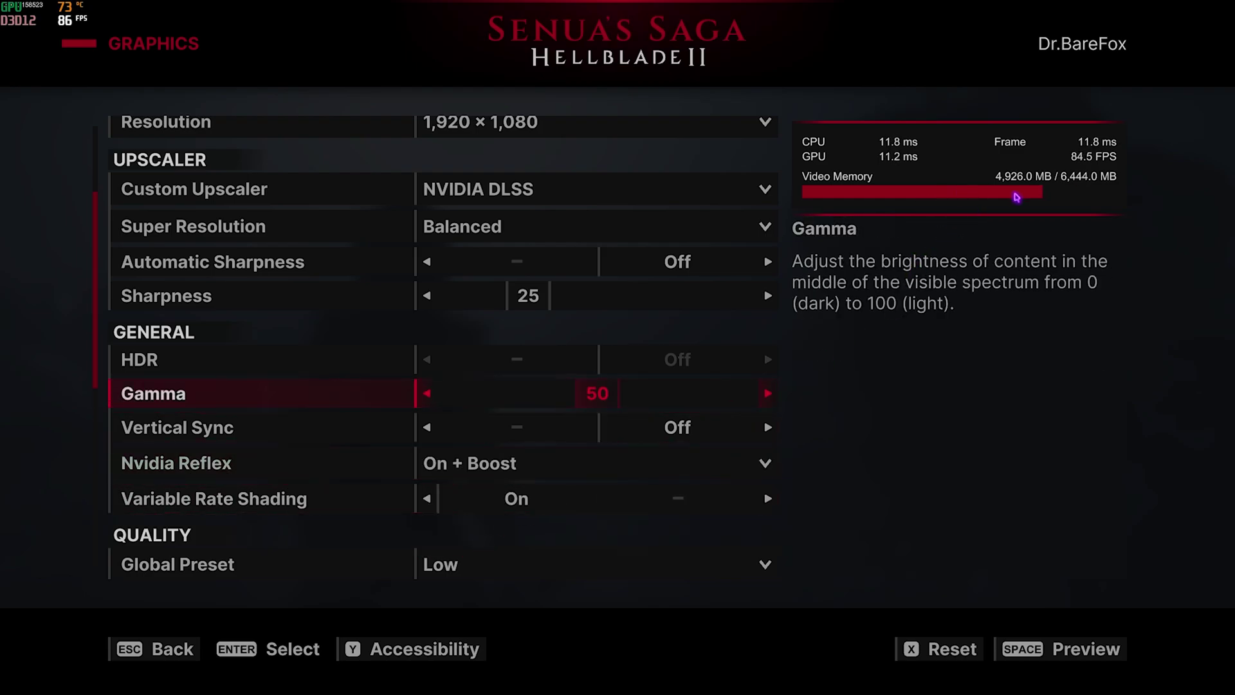
scroll(191, 389, "down", 2)
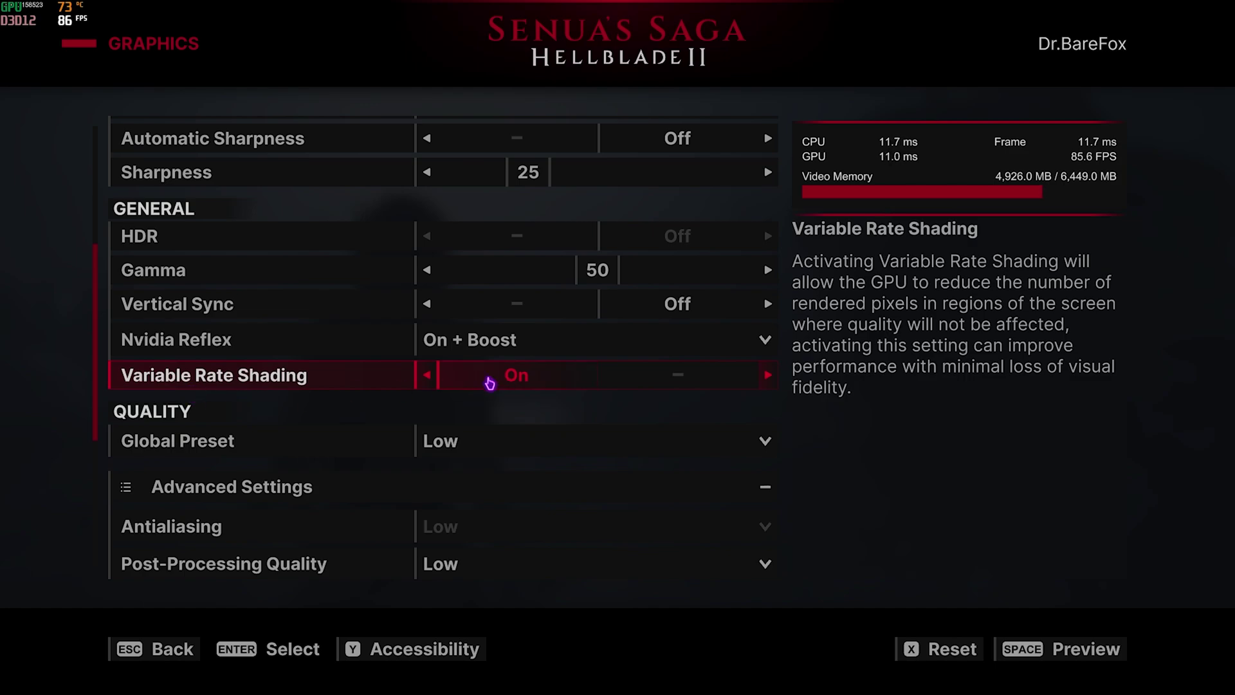
scroll(437, 450, "down", 1)
Keep the Global Preset on Low and review the advanced quality settings
left_click(479, 407)
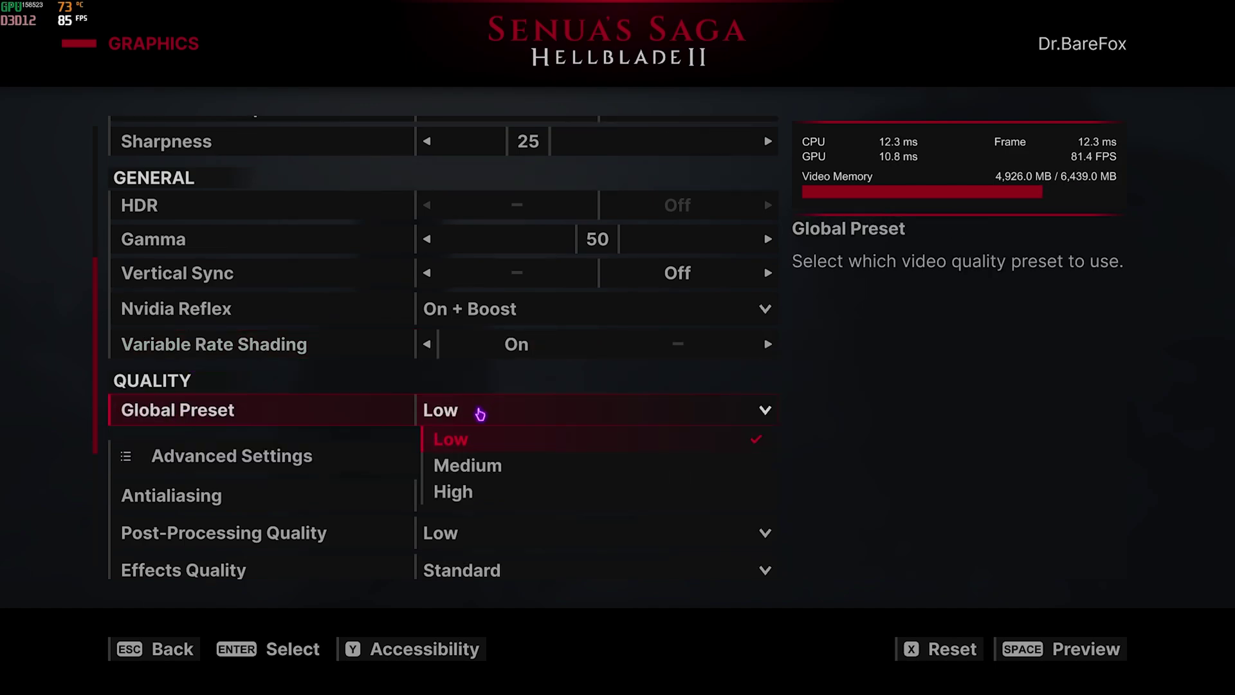
left_click(468, 436)
scroll(232, 418, "down", 3)
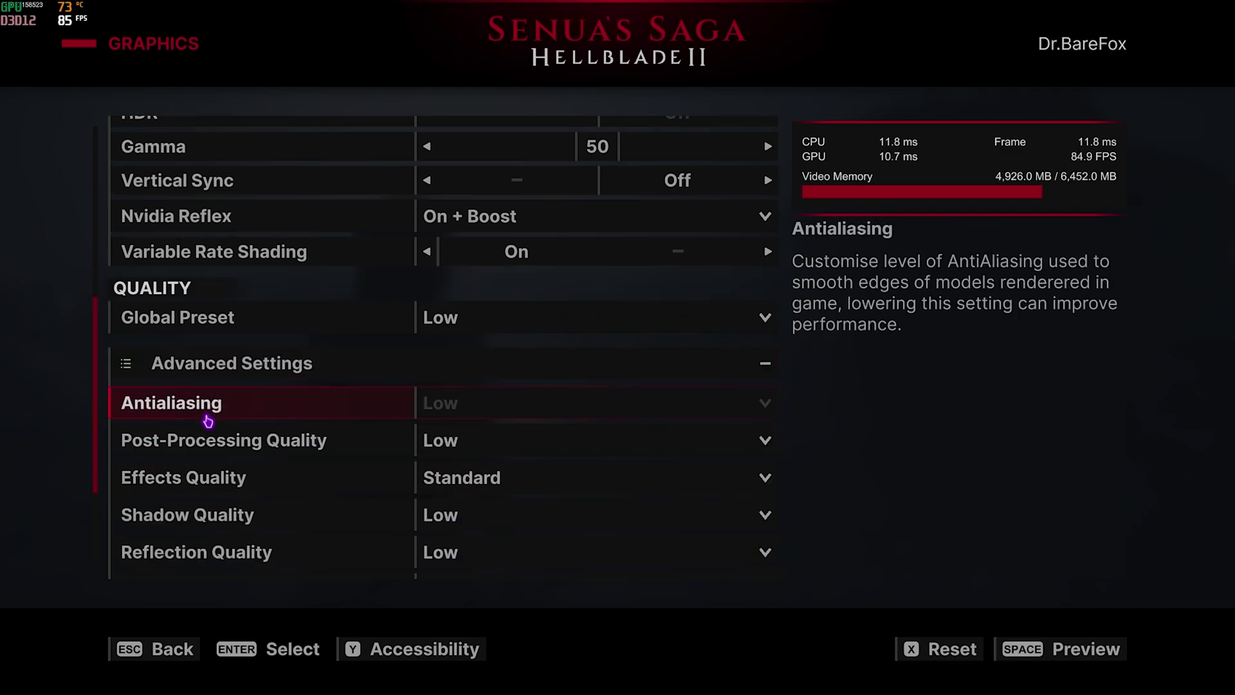
scroll(441, 309, "down", 4)
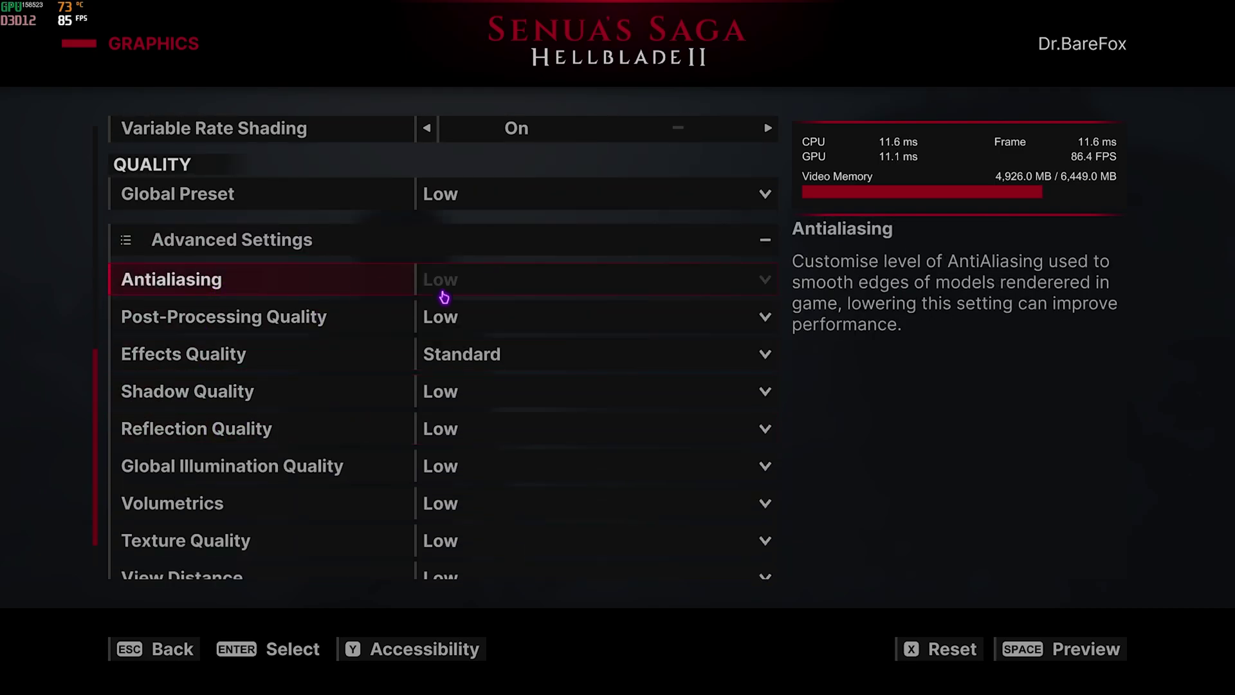
scroll(167, 263, "down", 2)
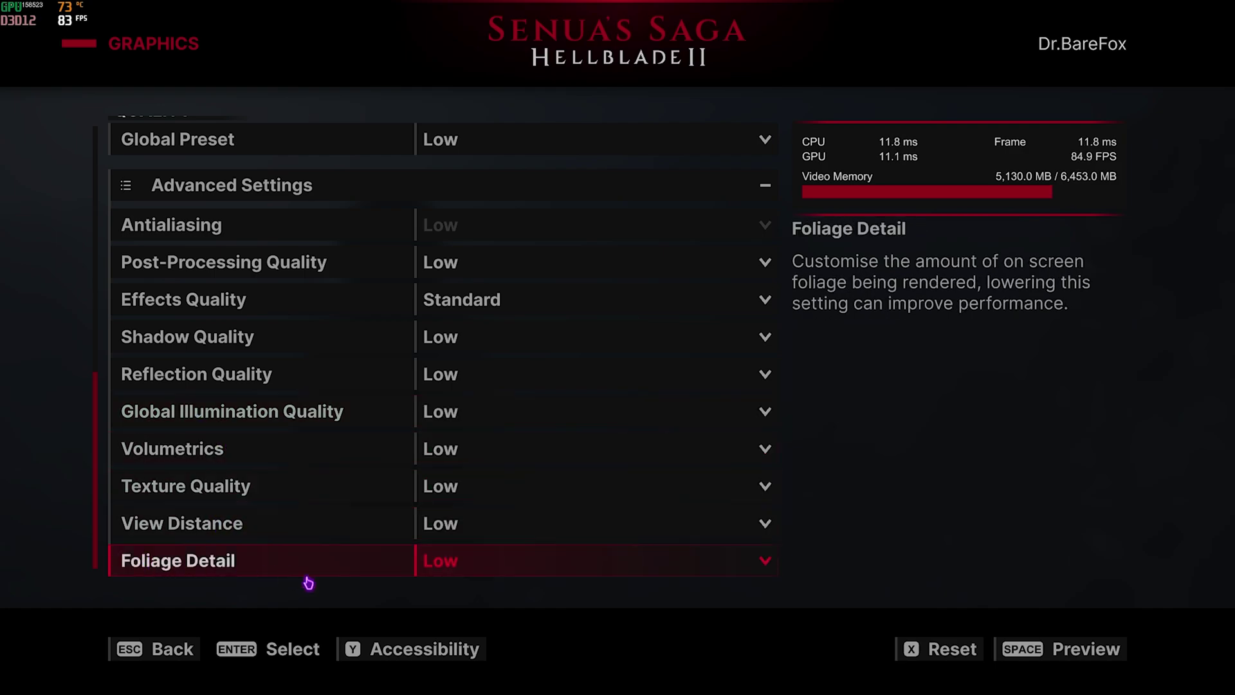
scroll(550, 488, "up", 3)
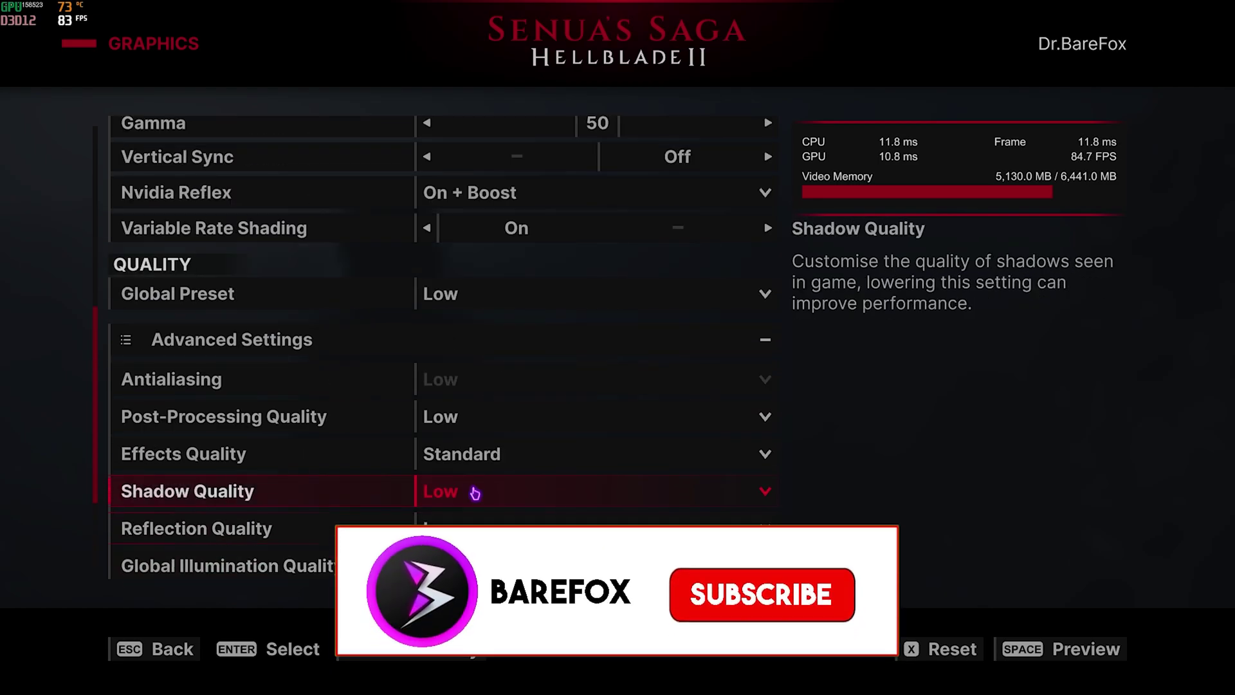
scroll(549, 560, "down", 3)
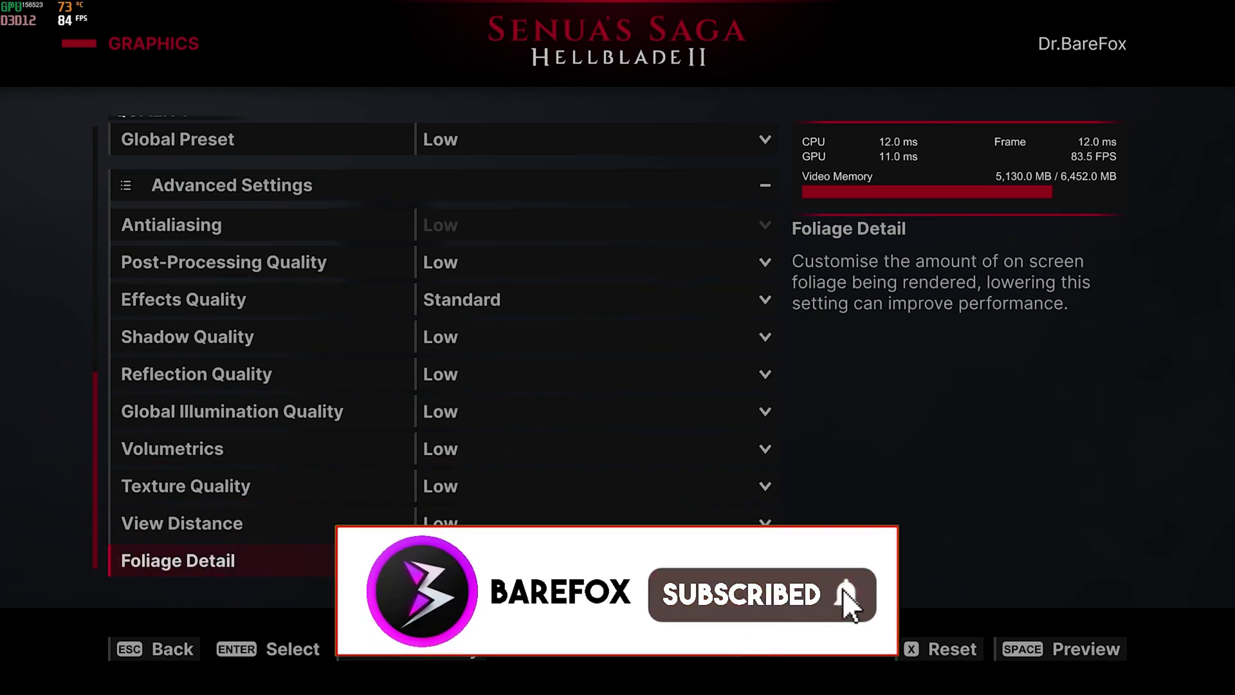